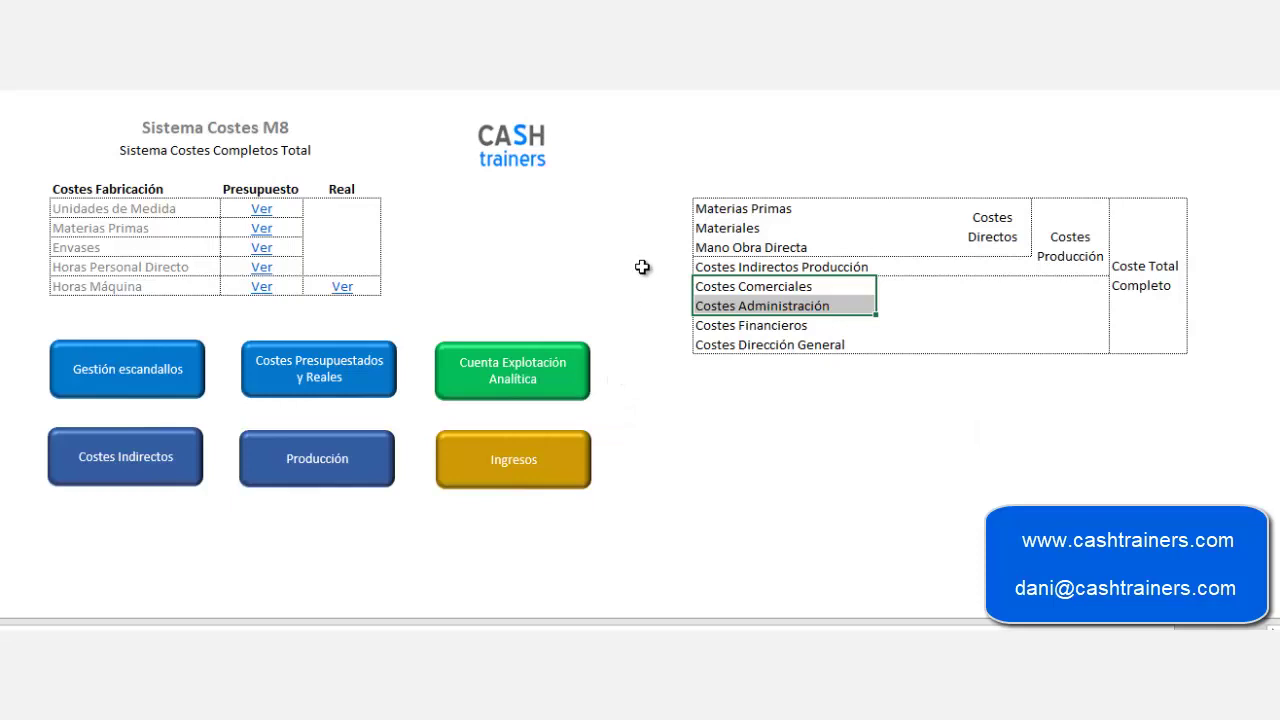
left_click(1060, 253)
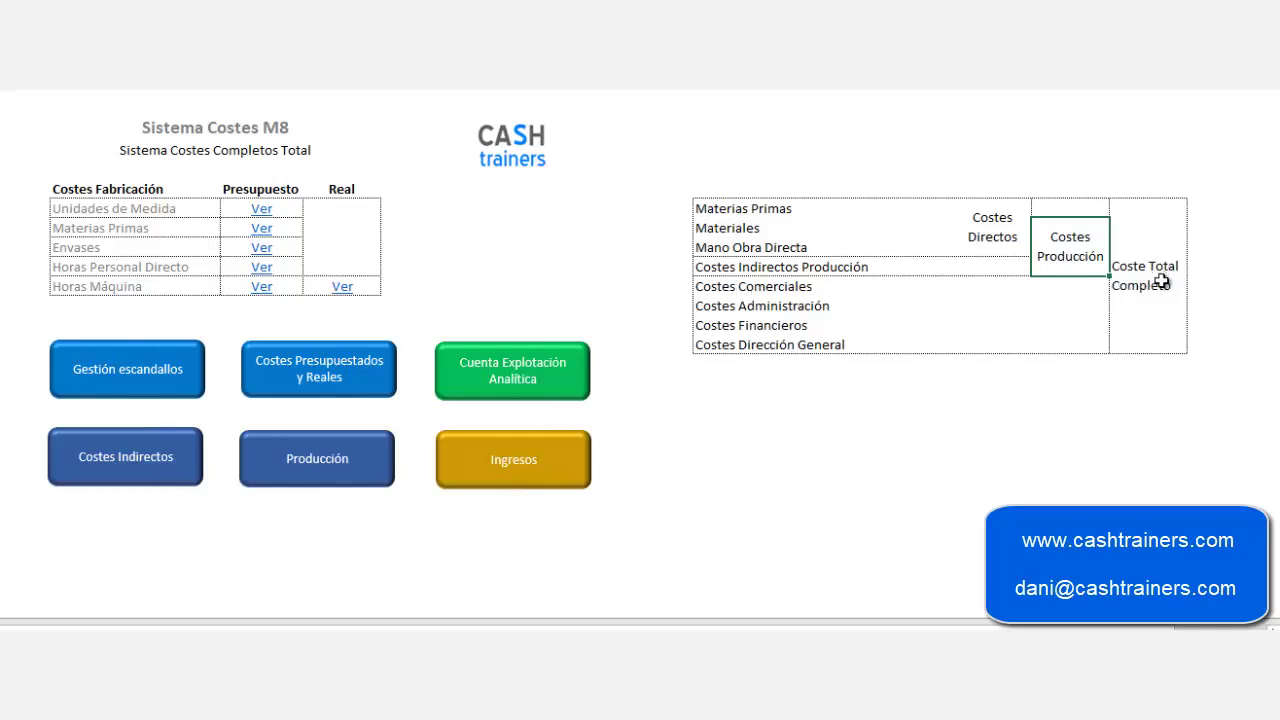
left_click(1115, 385)
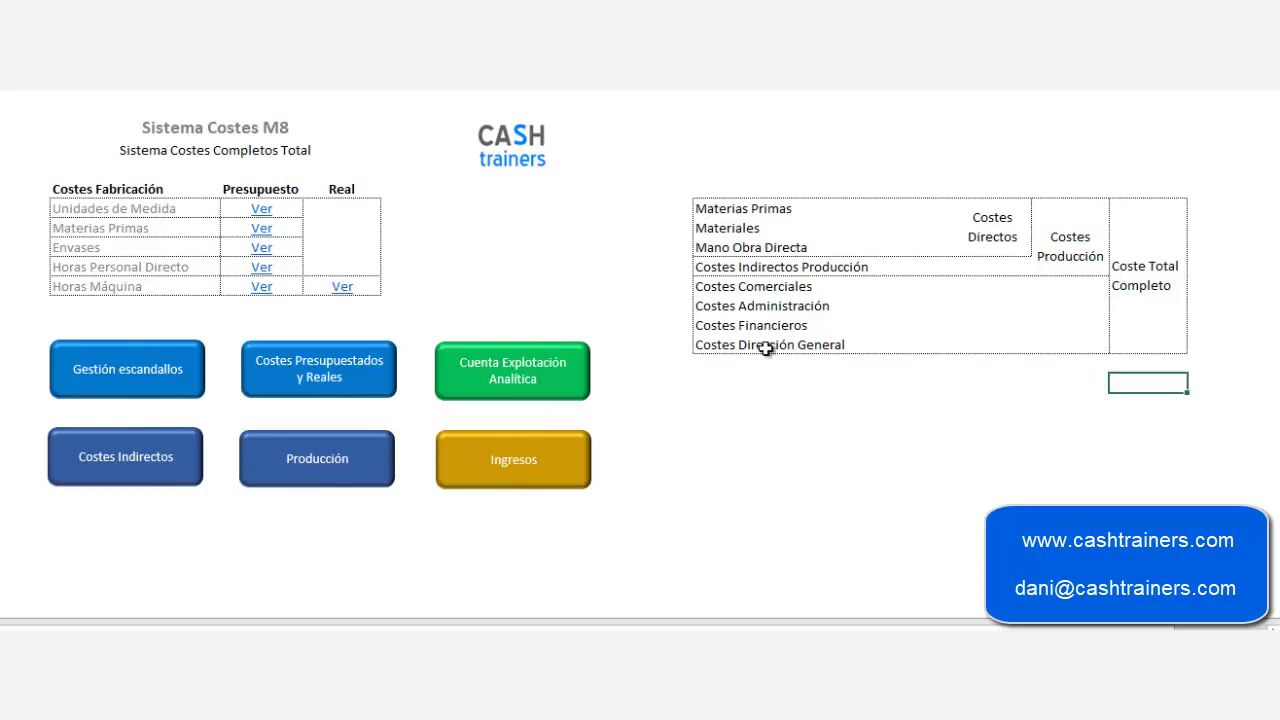
- Open the Cuenta Explotación Analítica sheet, examine its budgeted Ingresos, Coste Ventas and Rentabilidad Neta rows, and return to the start sheet
left_click(567, 389)
left_click(483, 440)
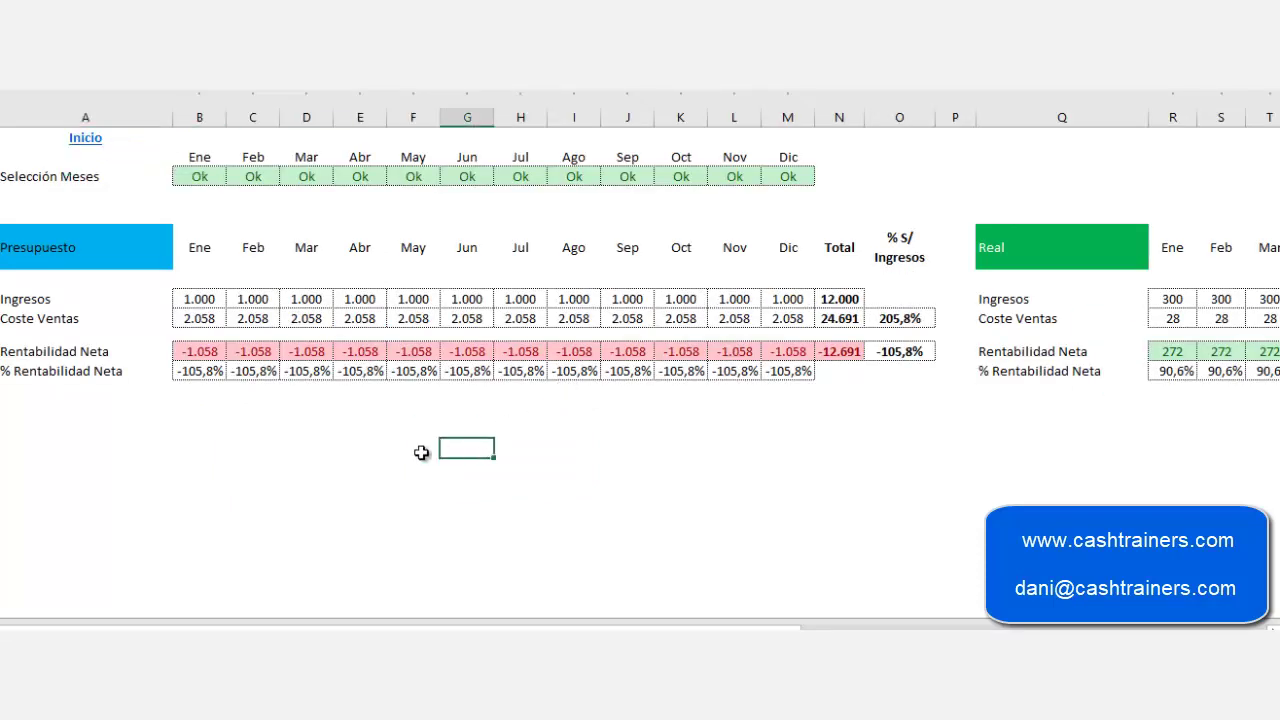
left_click(14, 298)
left_click(31, 322)
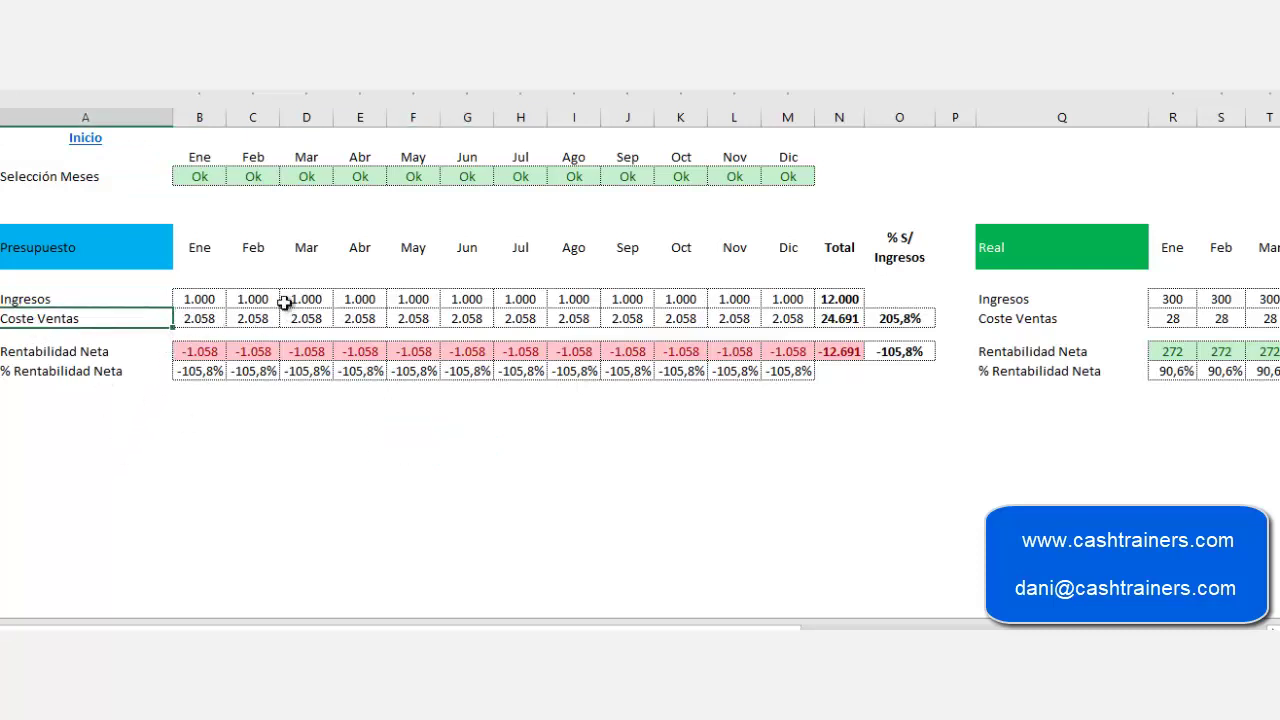
left_click(24, 346)
left_click(248, 412)
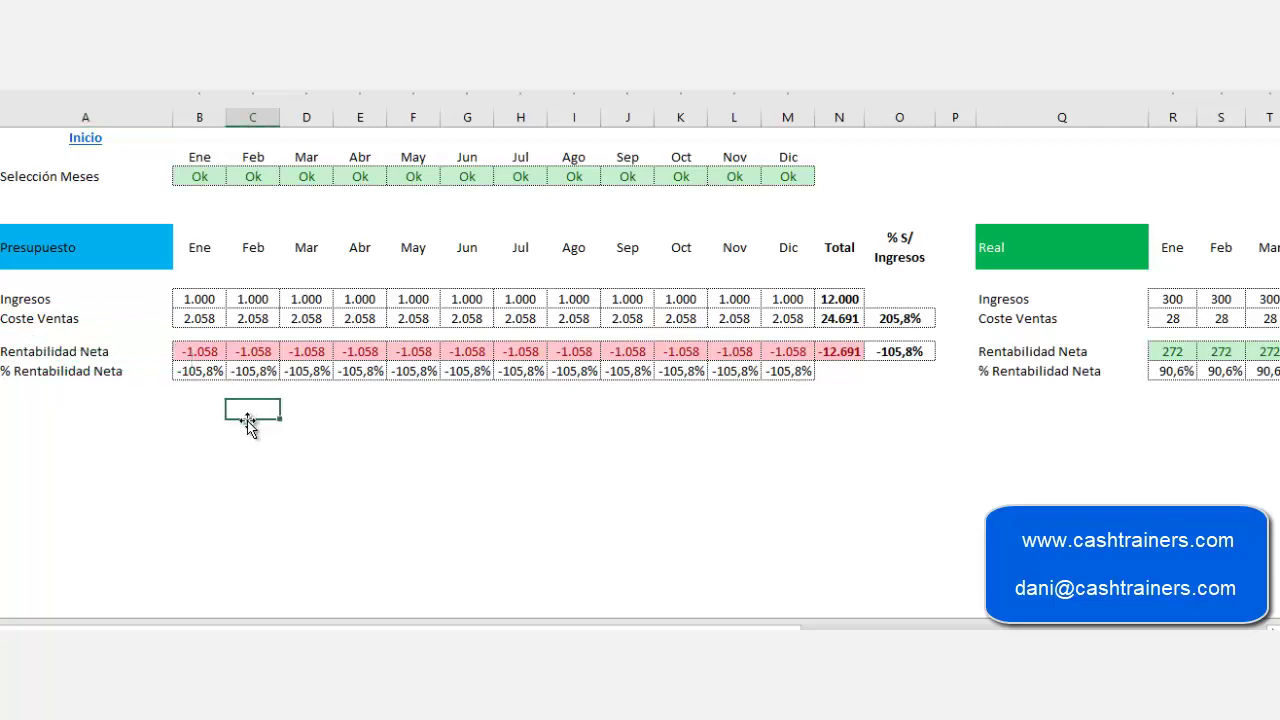
left_click_drag(640, 628, 684, 618)
left_click(451, 524)
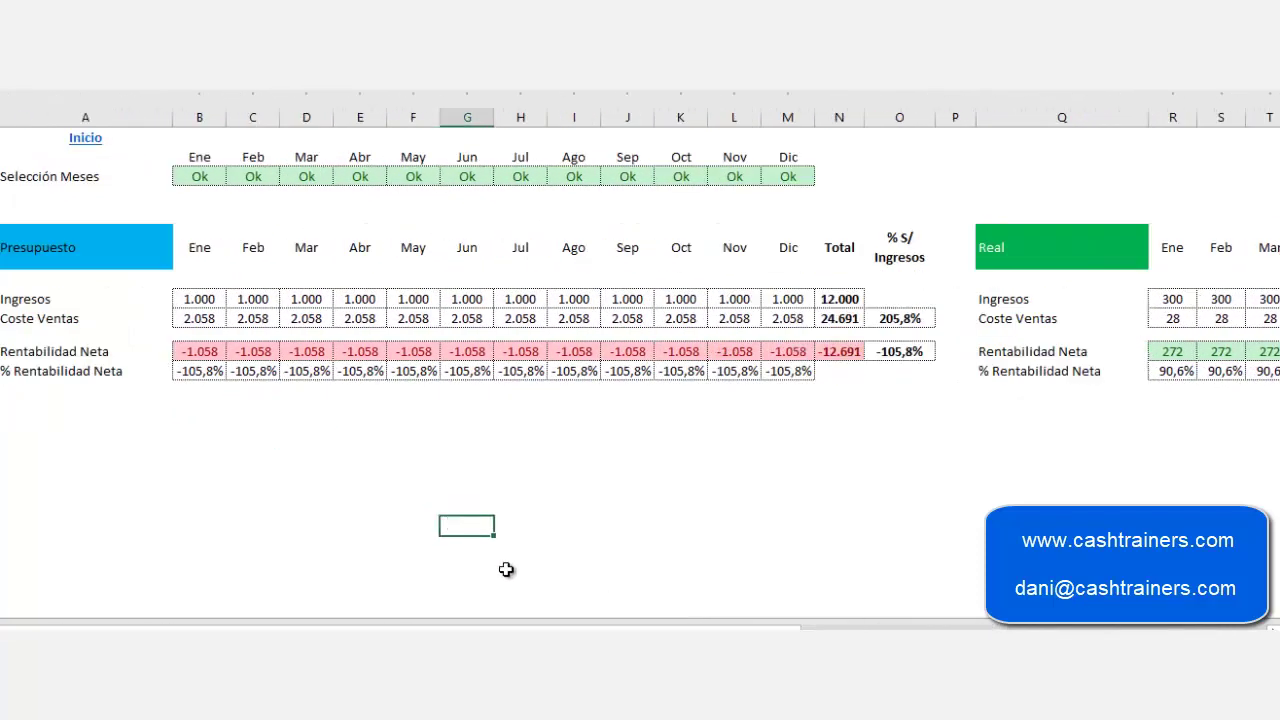
left_click(84, 147)
left_click(734, 446)
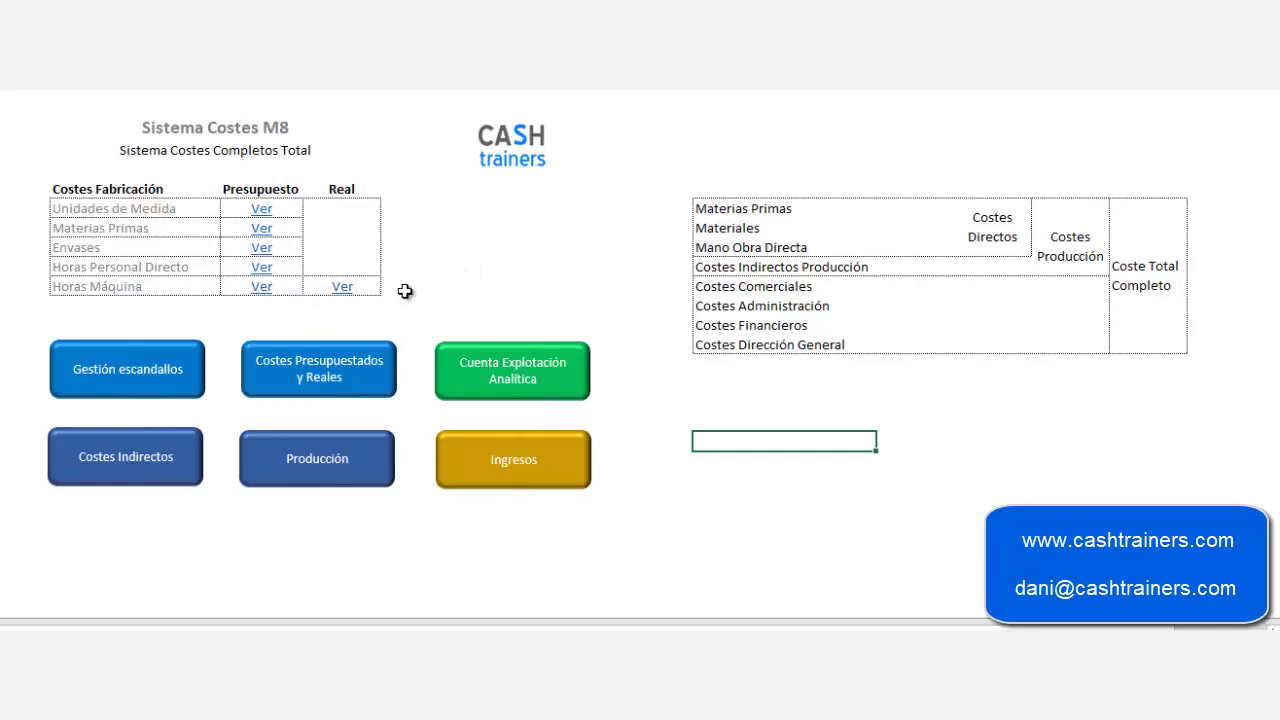
- Open escandallo LC1 for Producto 1 from Gestión escandallos, examine its components and cost summary, and return to the product list
left_click(166, 376)
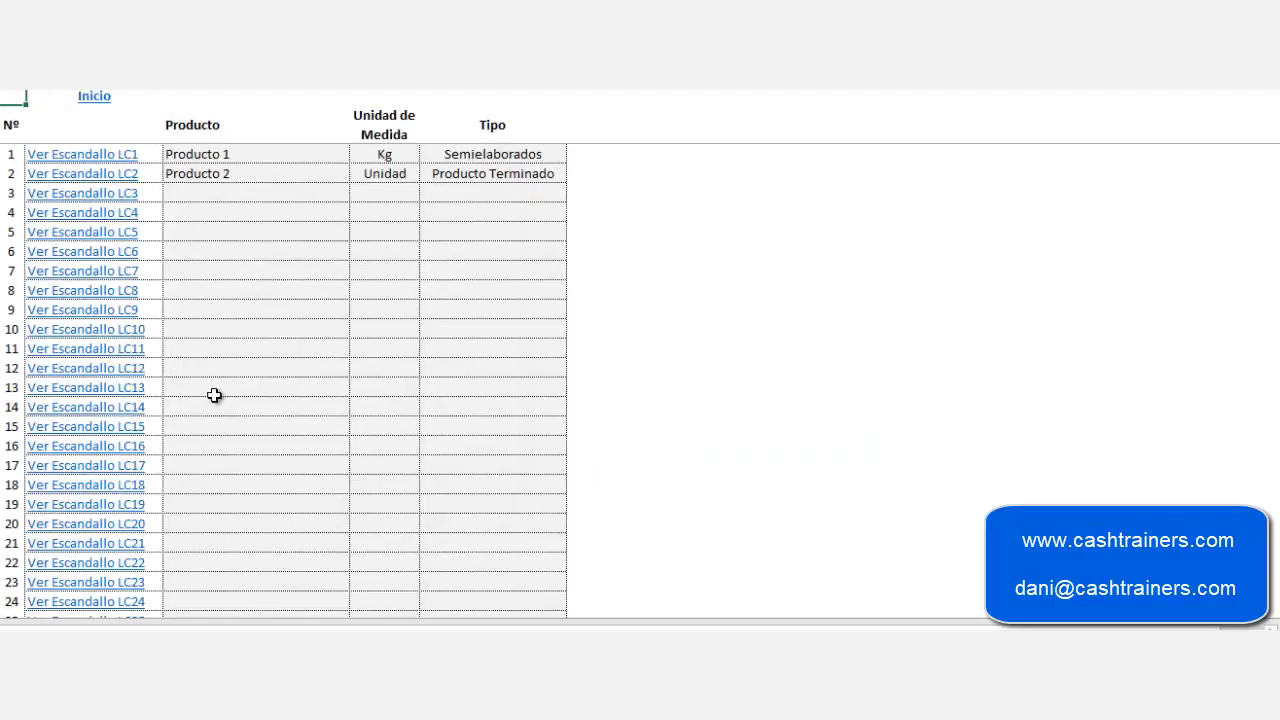
left_click(738, 272)
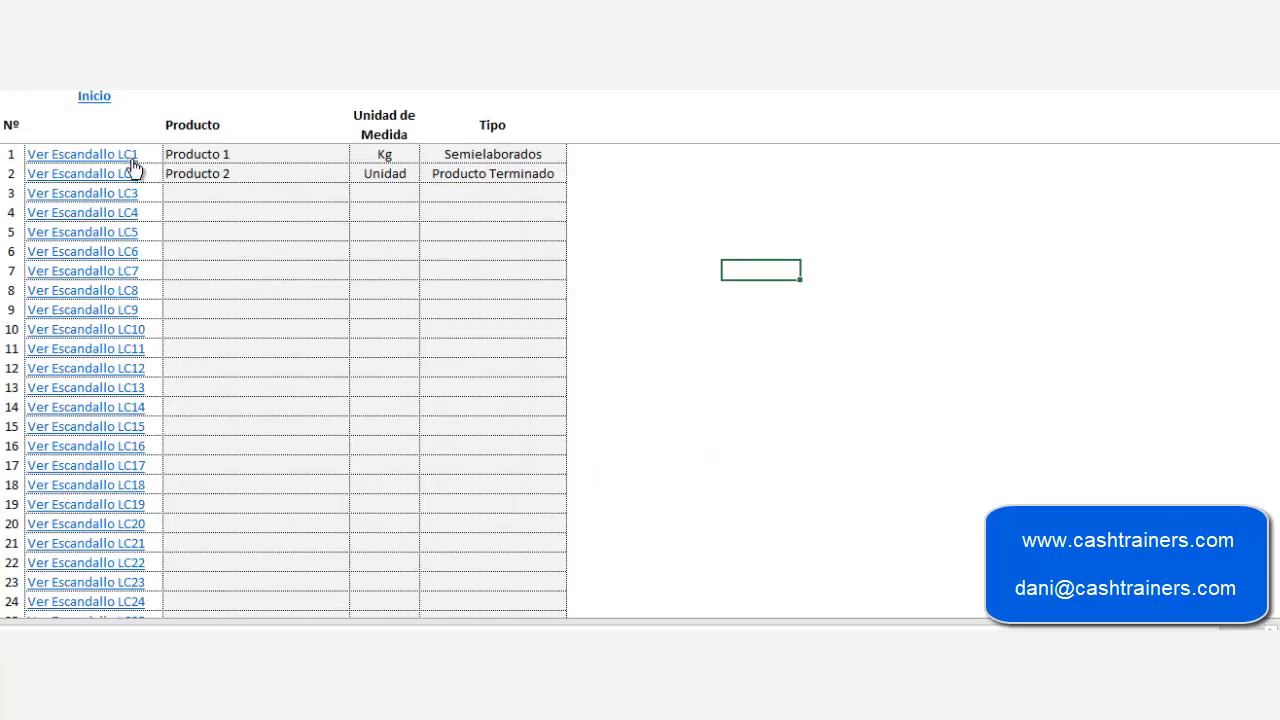
left_click(97, 154)
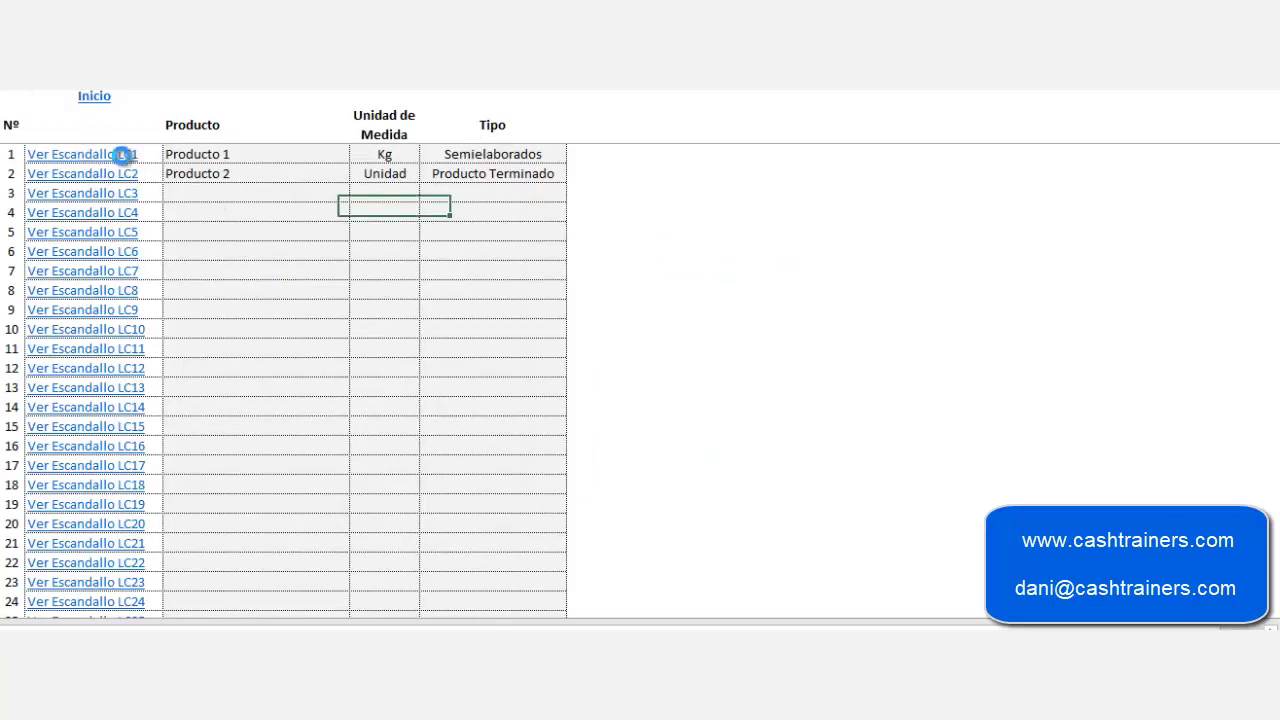
left_click(472, 222)
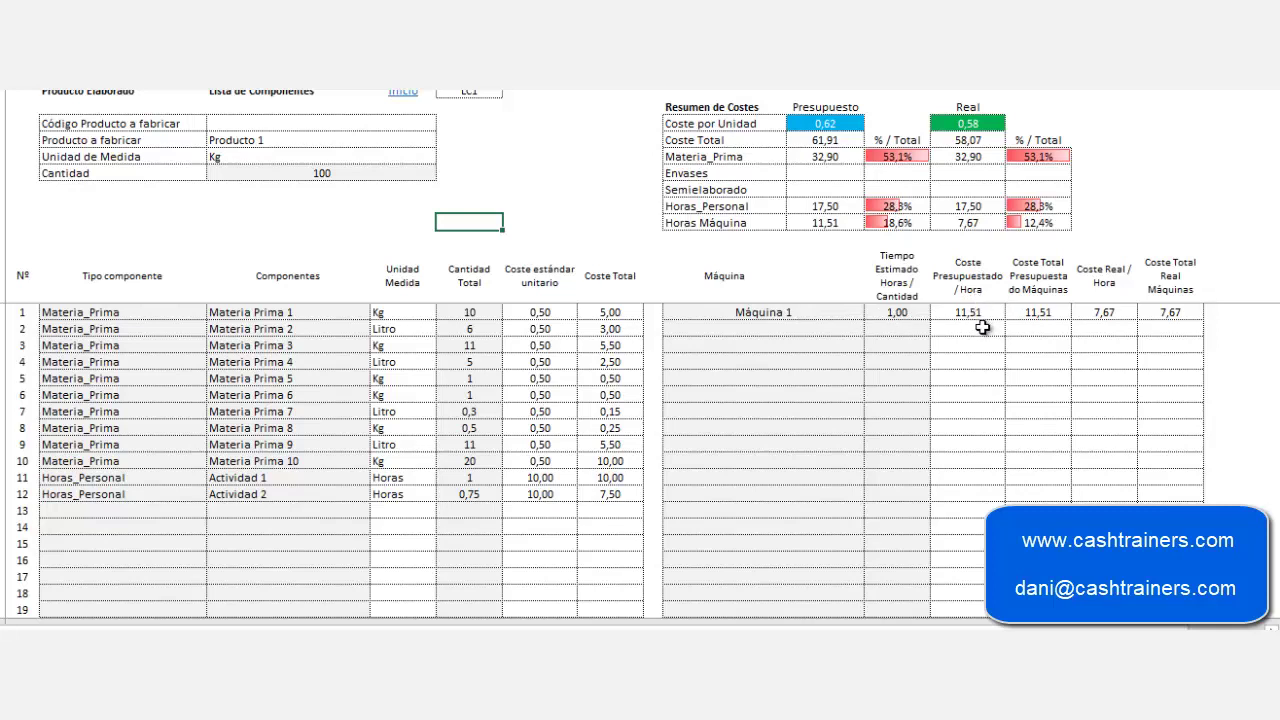
left_click(1142, 124)
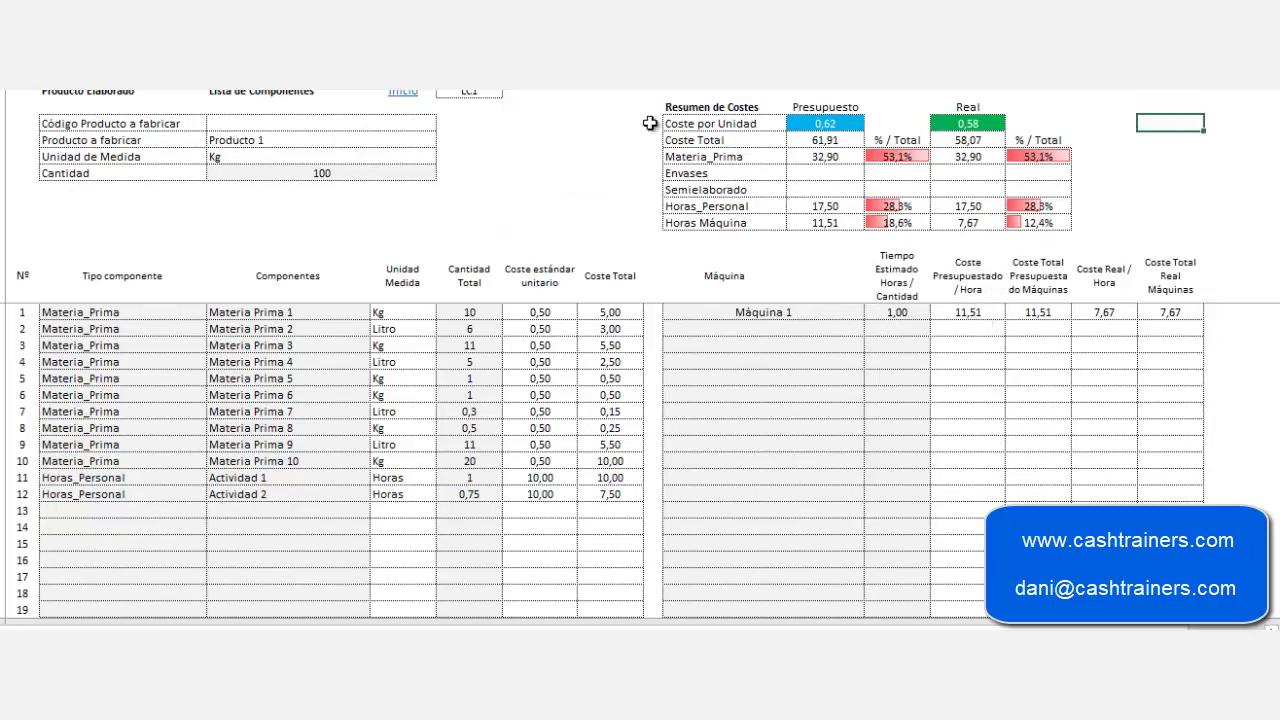
left_click(403, 92)
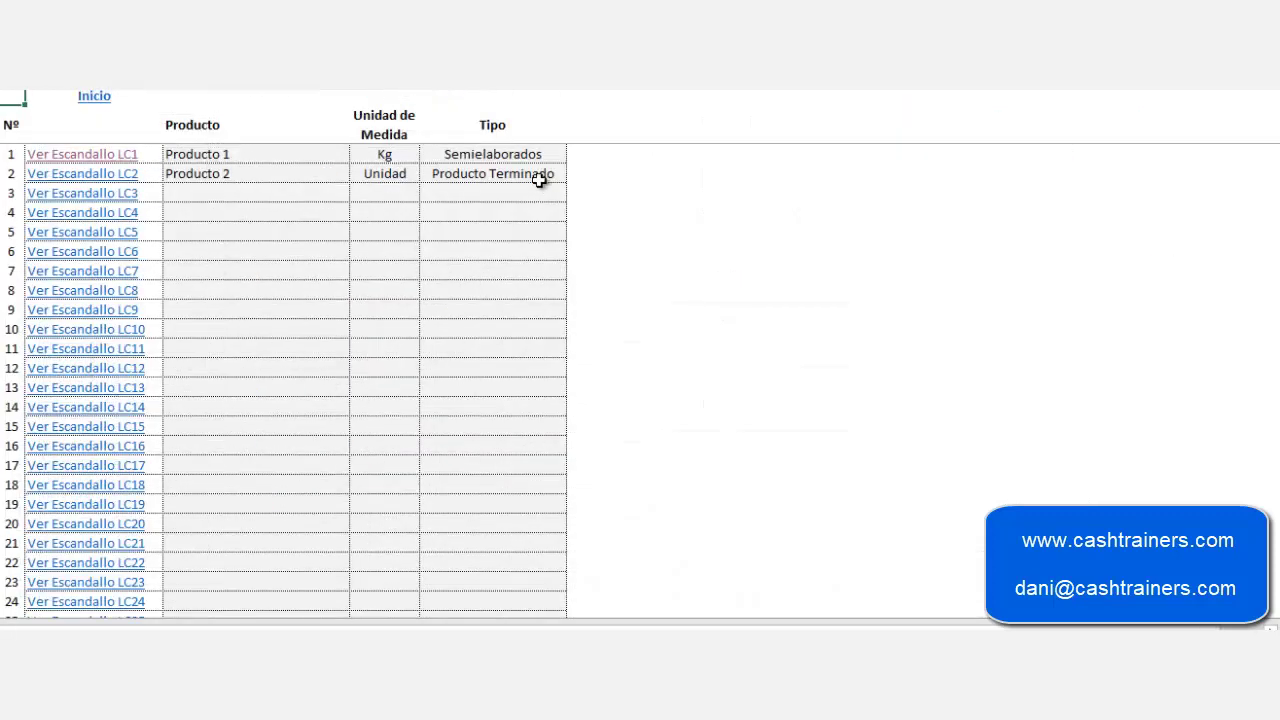
- Open escandallo LC2 for Producto 2, examine its components and costs, and go back through the product list to the start sheet
left_click(118, 174)
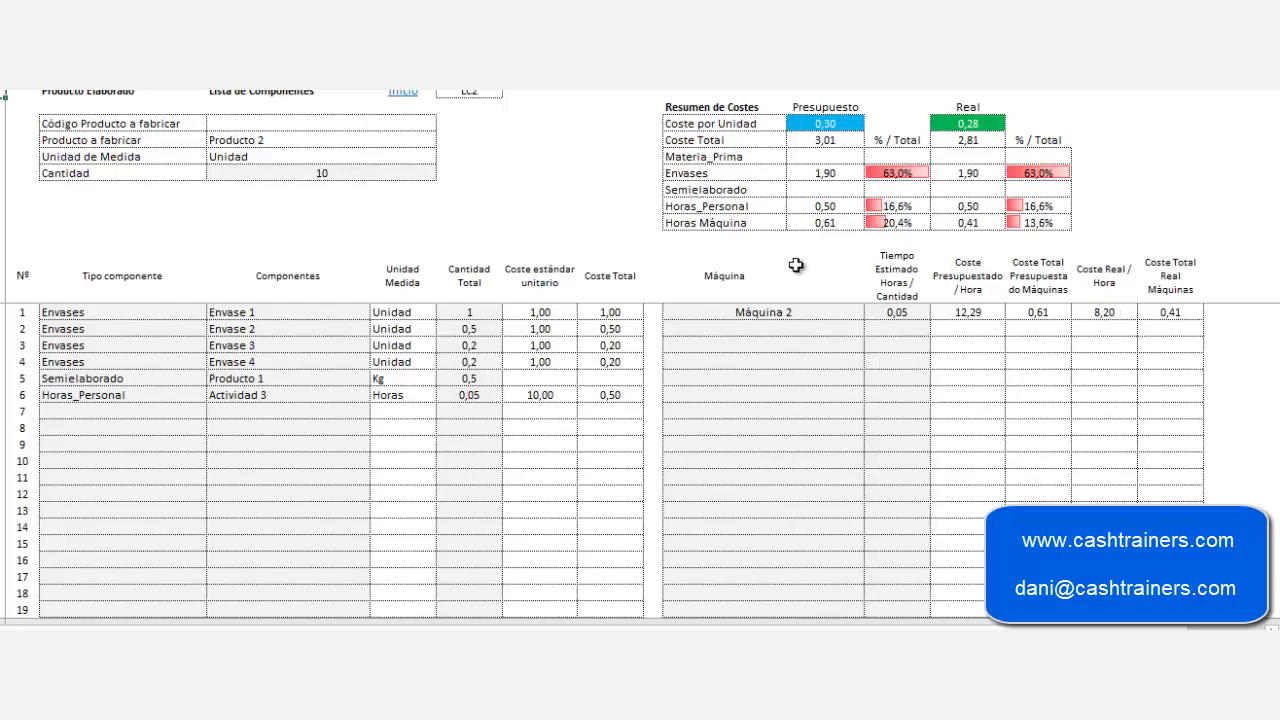
left_click(402, 91)
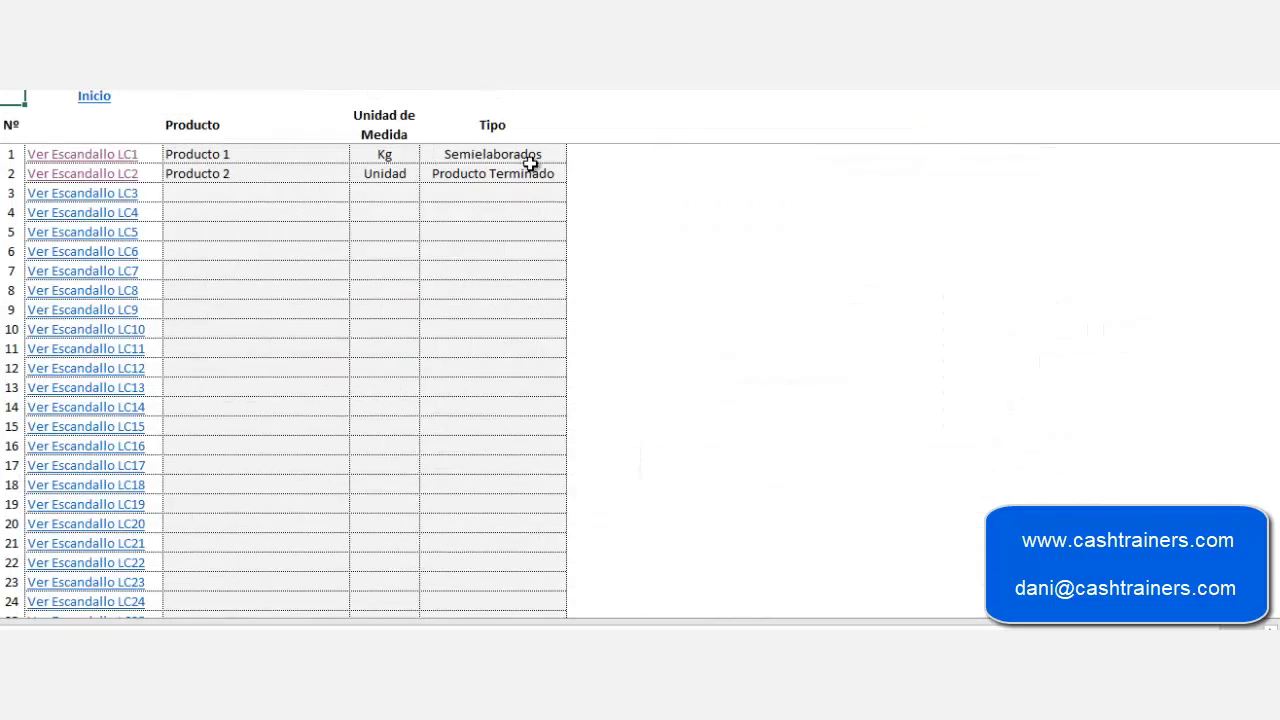
left_click(637, 190)
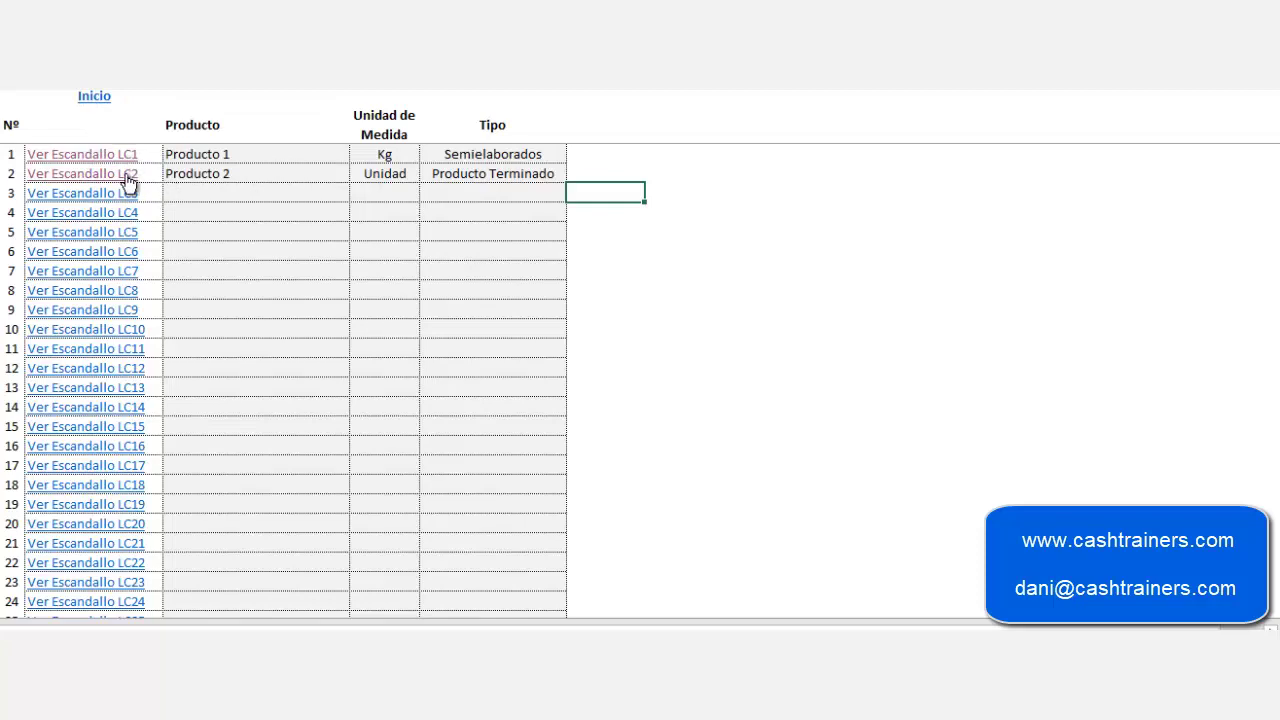
left_click(638, 99)
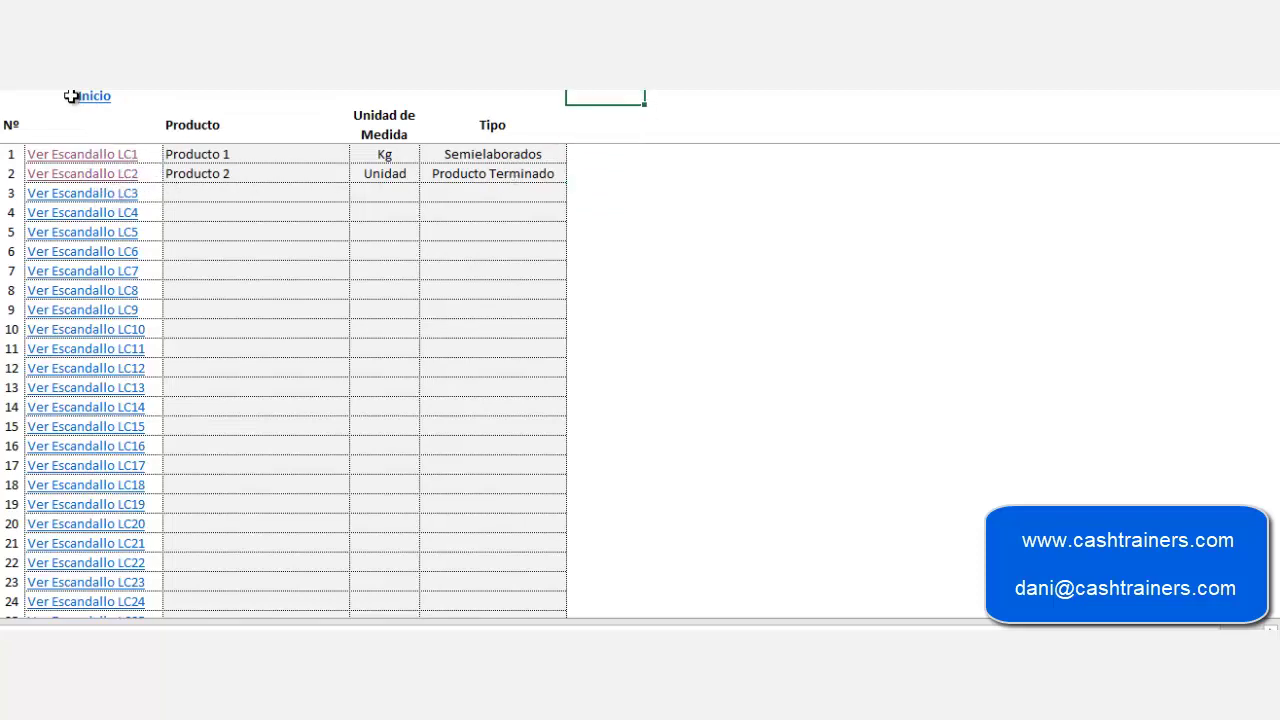
left_click(72, 95)
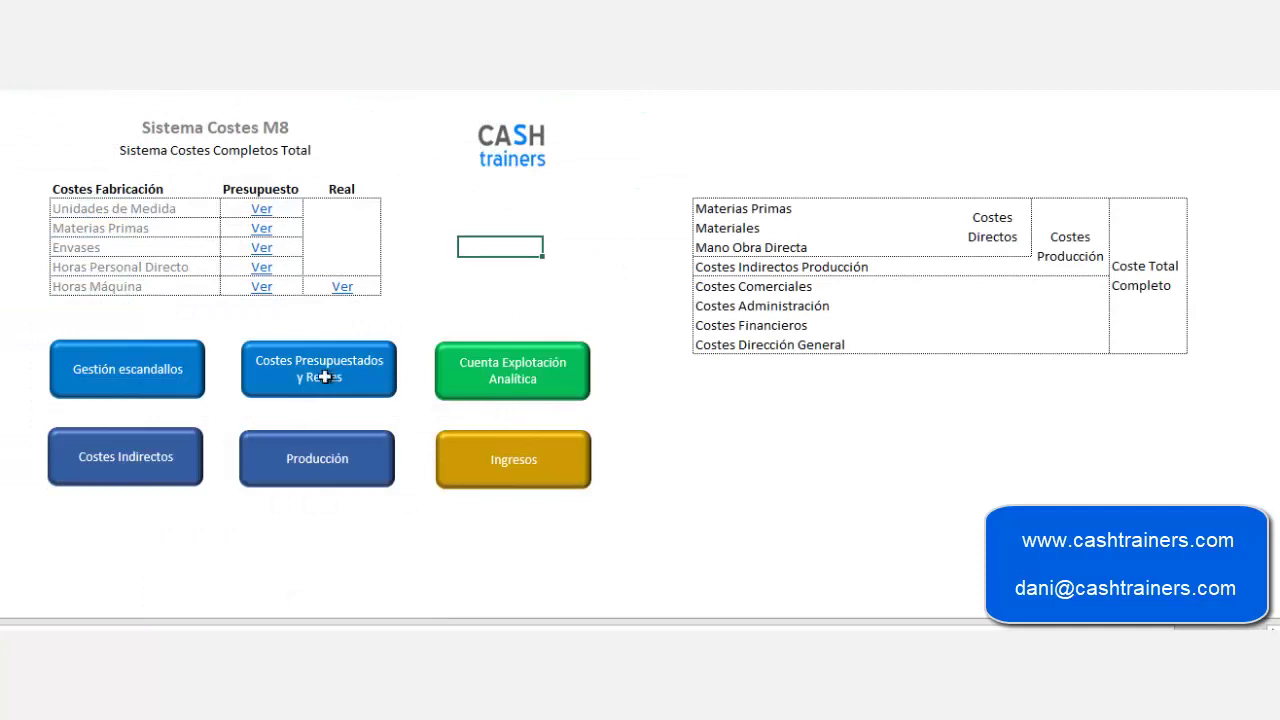
- Open the Cuentas Contables / Cuentas Analíticas list from Costes Indirectos, examine the accounts and their types, and return to the indirect costs overview
left_click(197, 477)
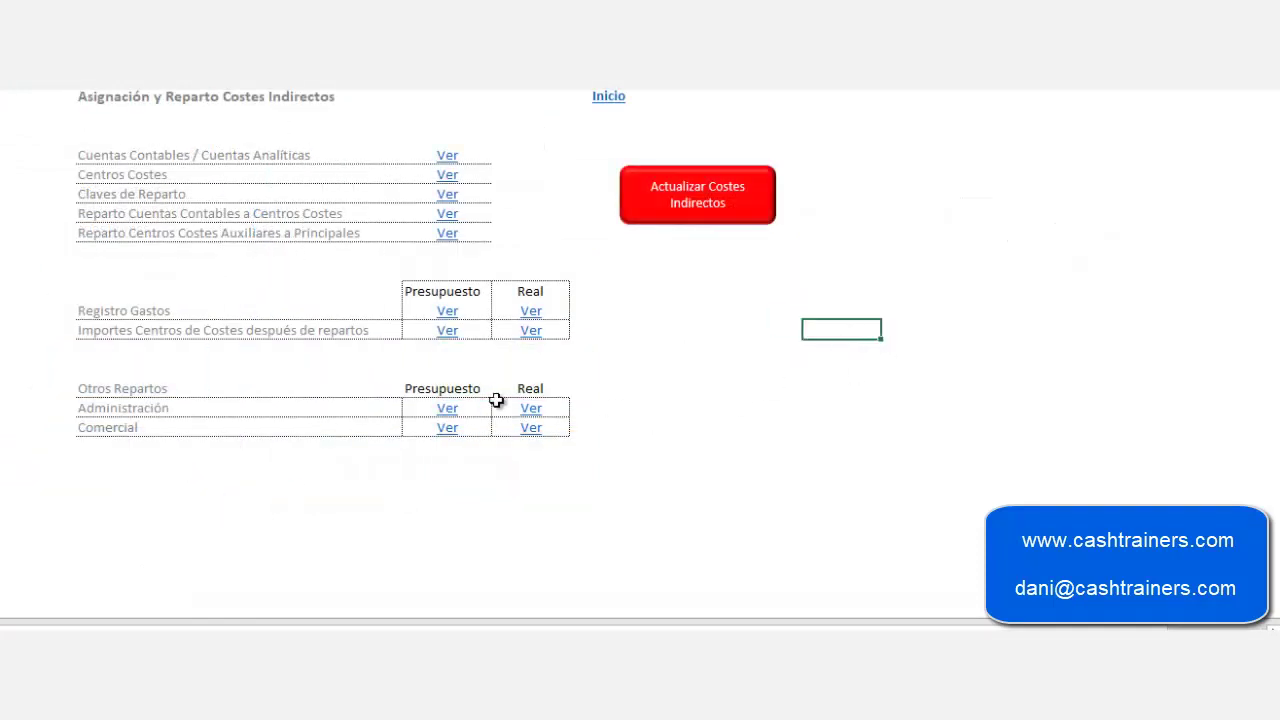
left_click(447, 155)
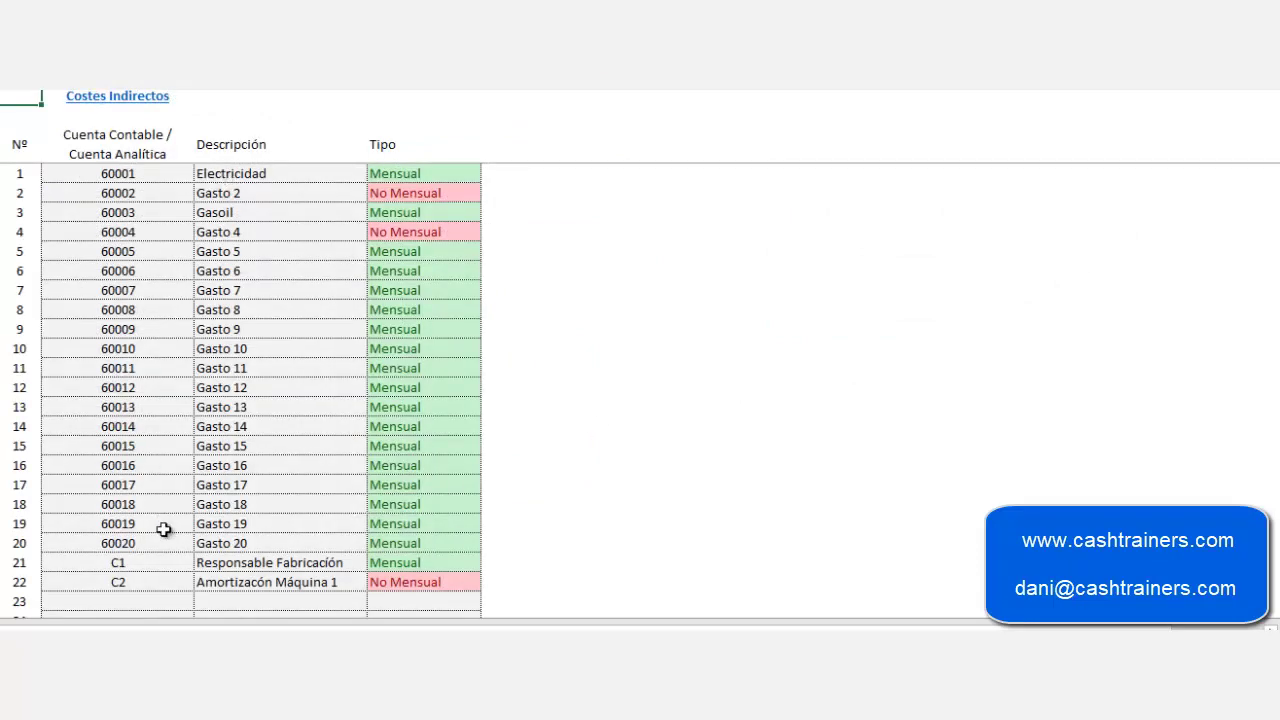
left_click(128, 100)
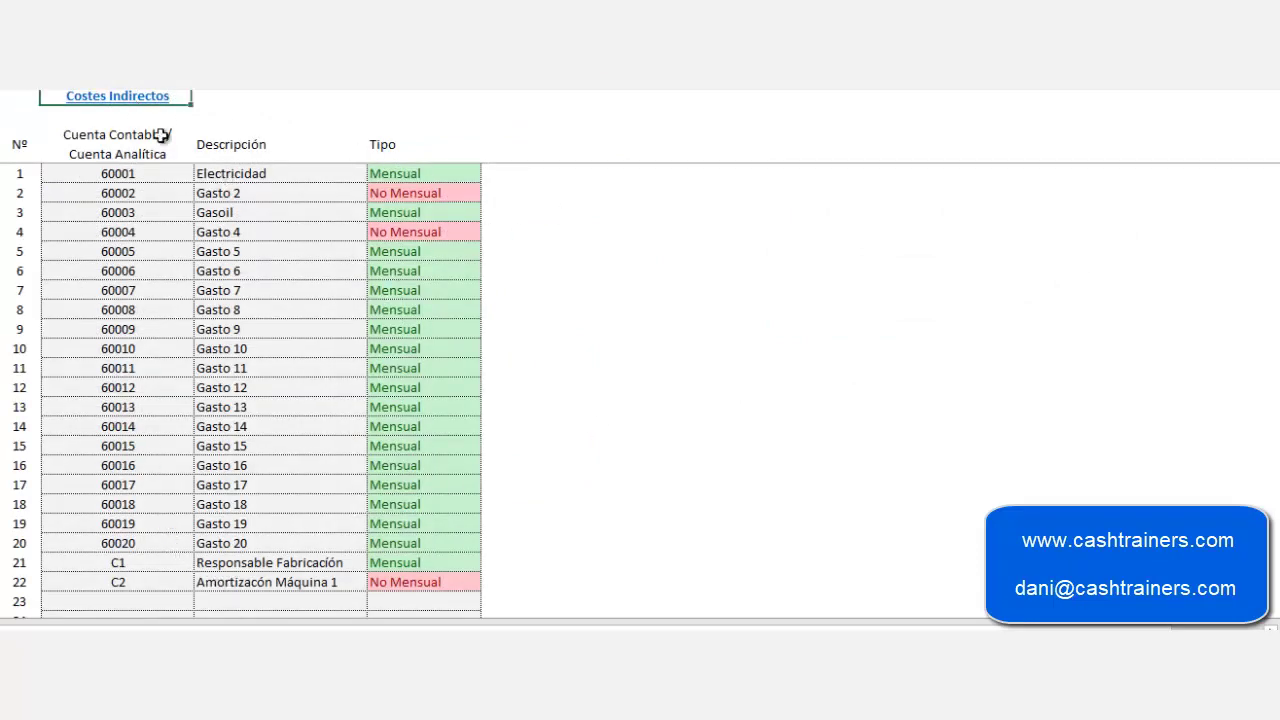
- Open the Centros Costes list and examine the machine centres, the auxiliary centres, and the Comercial and Administración centres
left_click(447, 174)
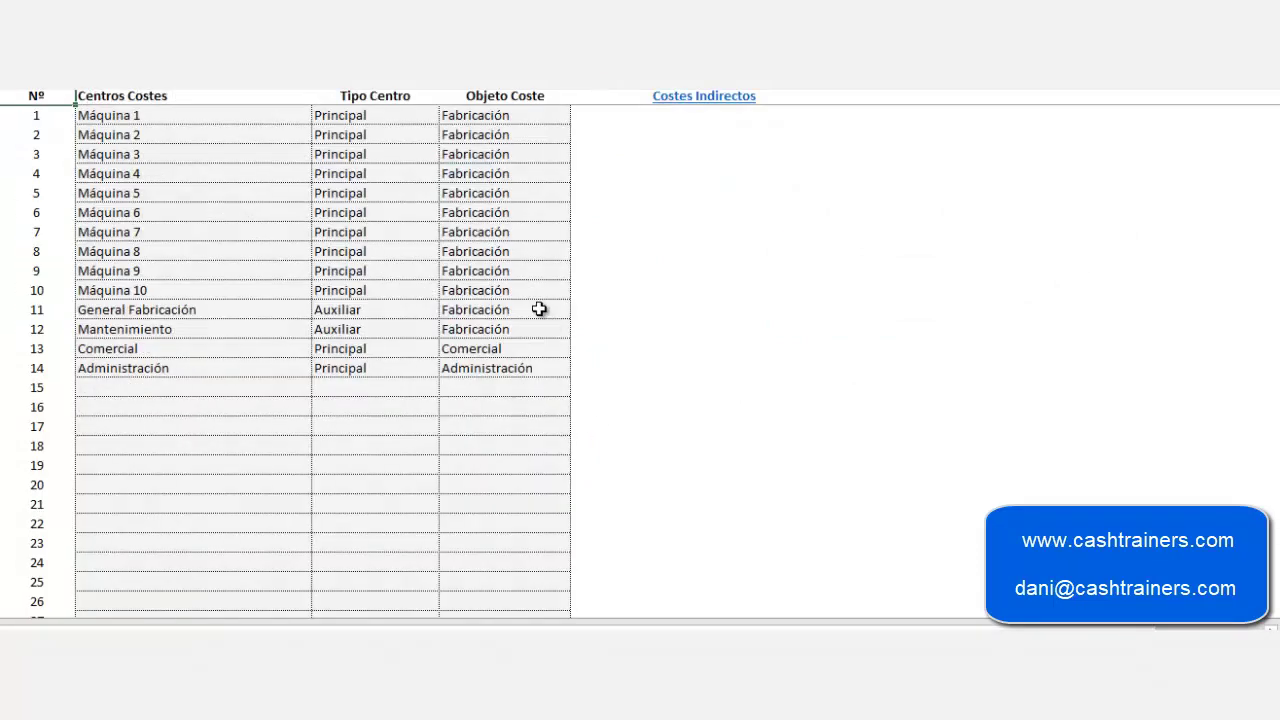
left_click(608, 195)
left_click_drag(137, 118, 143, 289)
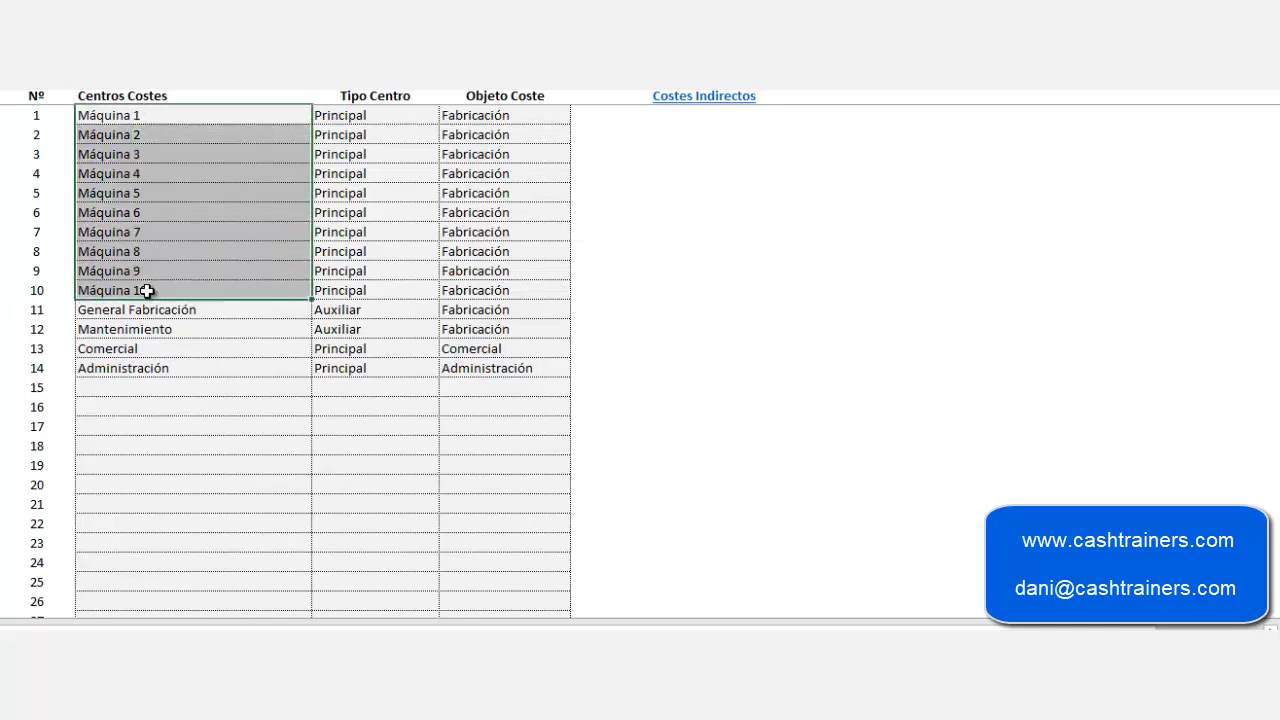
left_click(608, 270)
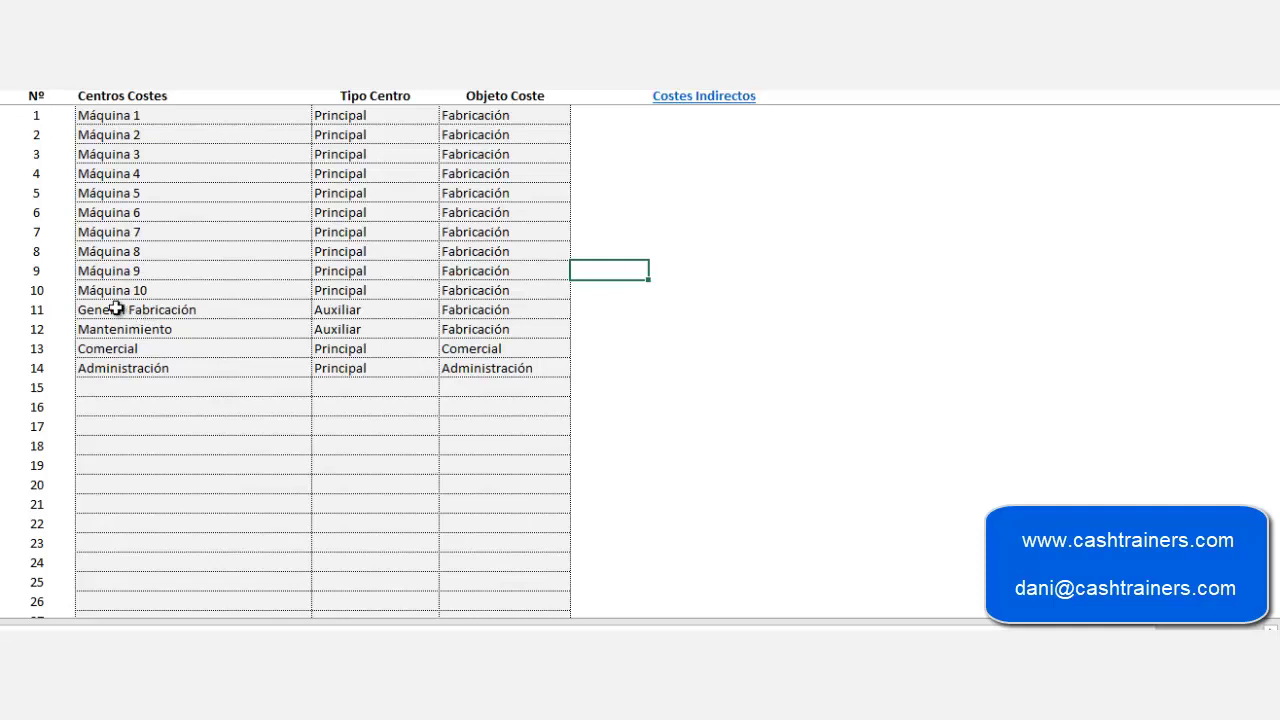
left_click_drag(143, 309, 176, 333)
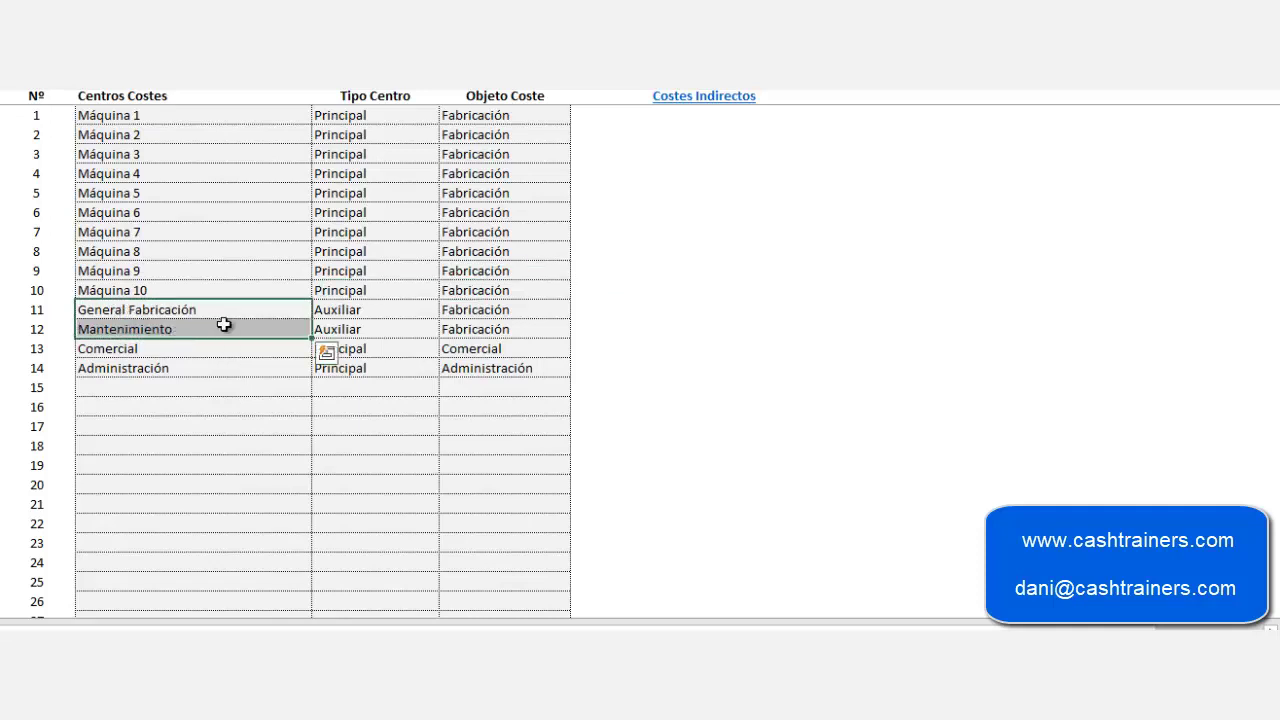
left_click(652, 311)
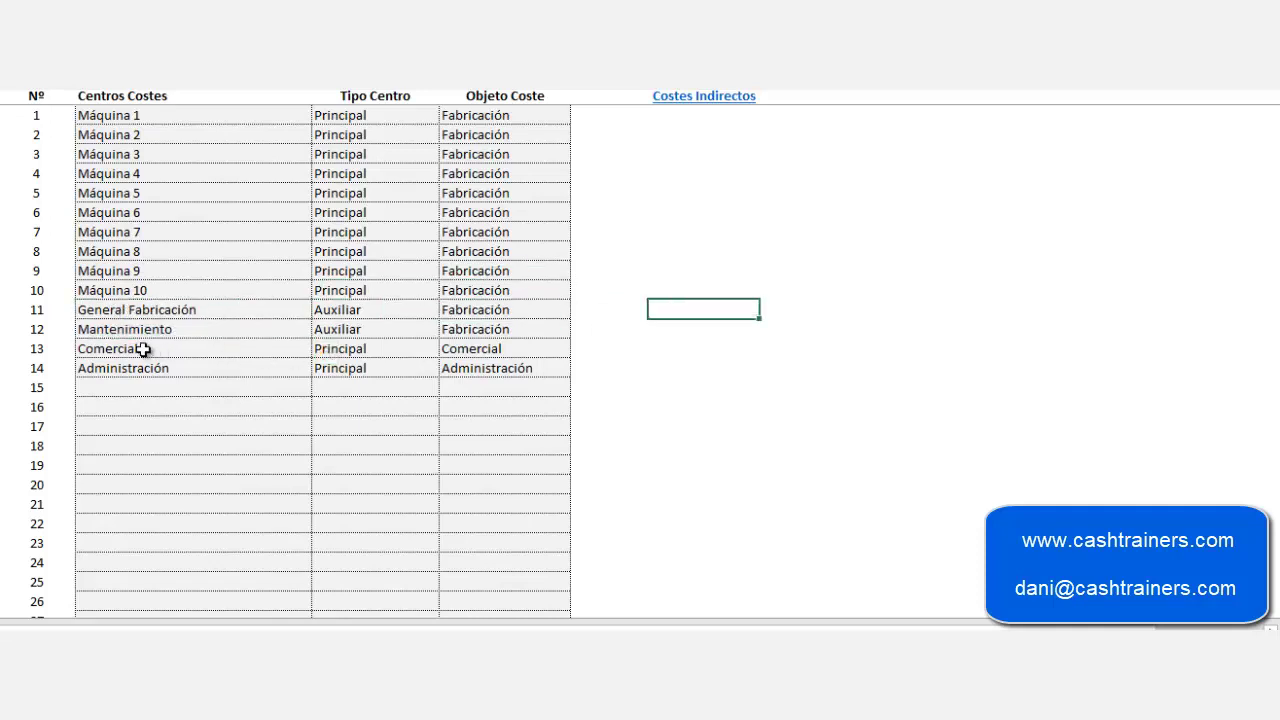
left_click_drag(145, 350, 178, 359)
left_click(666, 289)
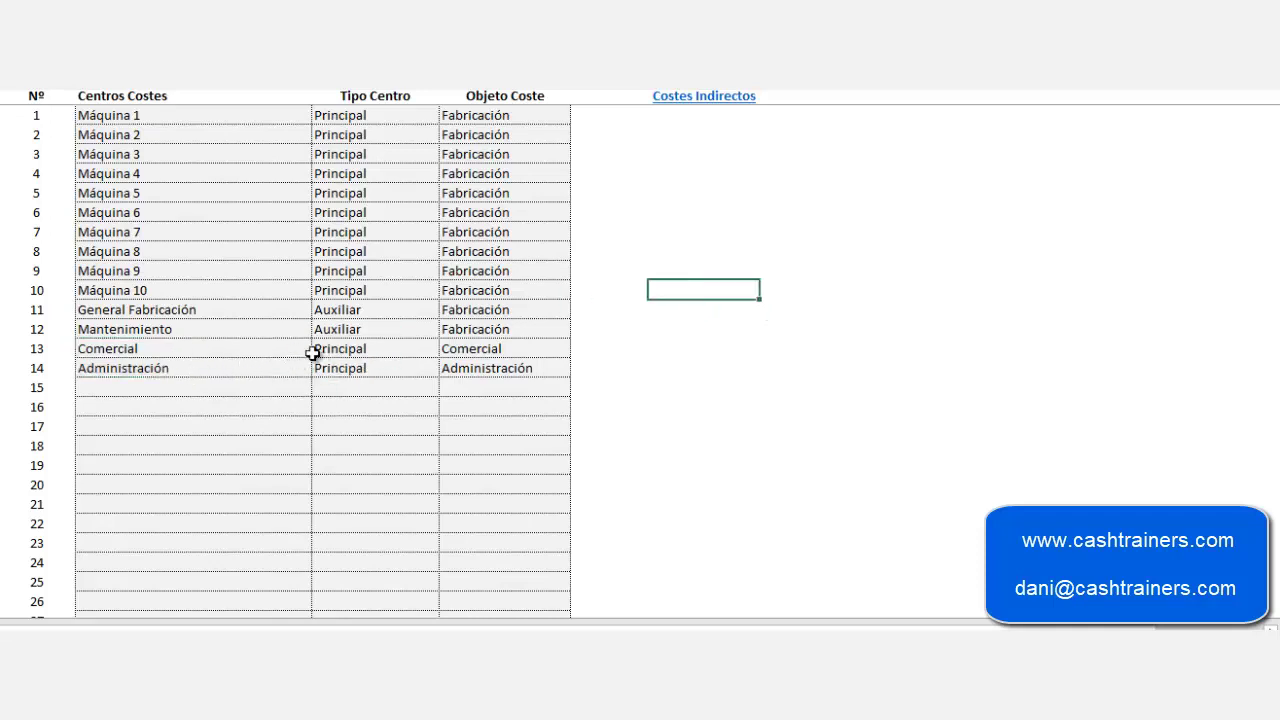
- Examine the Objeto Coste assigned to the manufacturing, Comercial and Administración centres, and return to the indirect costs overview
left_click_drag(476, 116, 569, 343)
left_click(574, 347)
left_click_drag(491, 350, 488, 368)
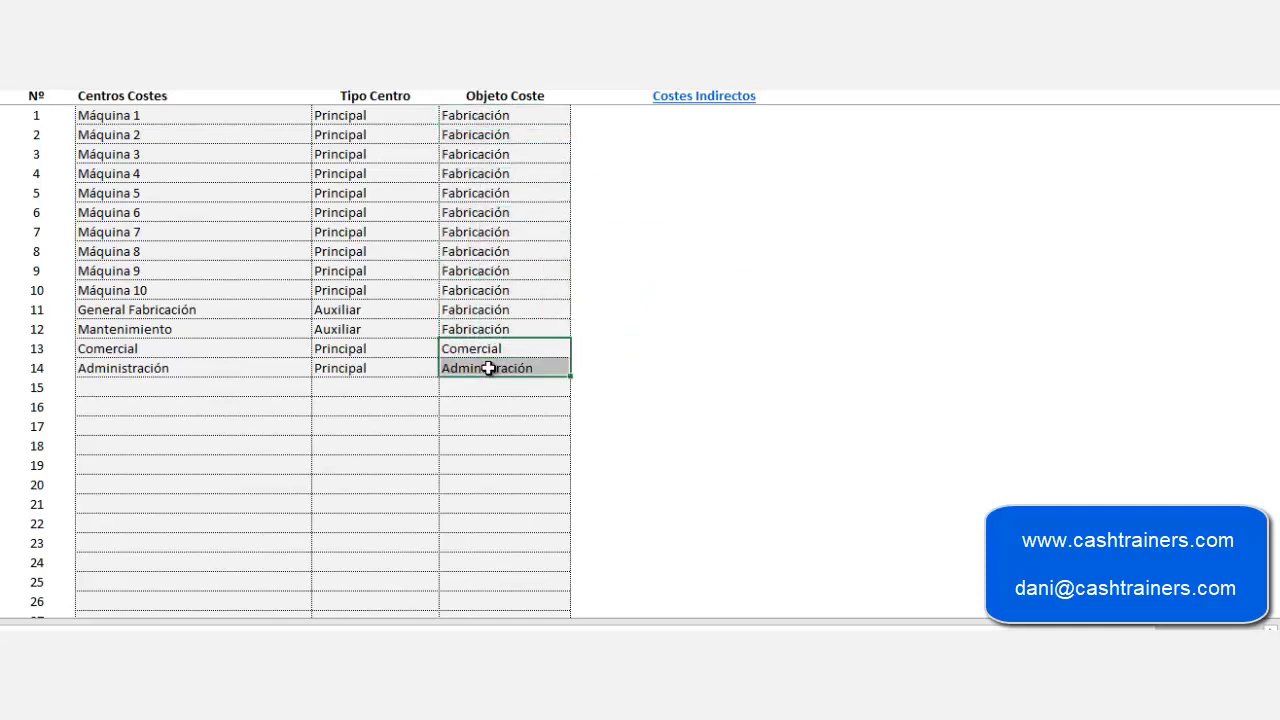
left_click(772, 408)
left_click(669, 95)
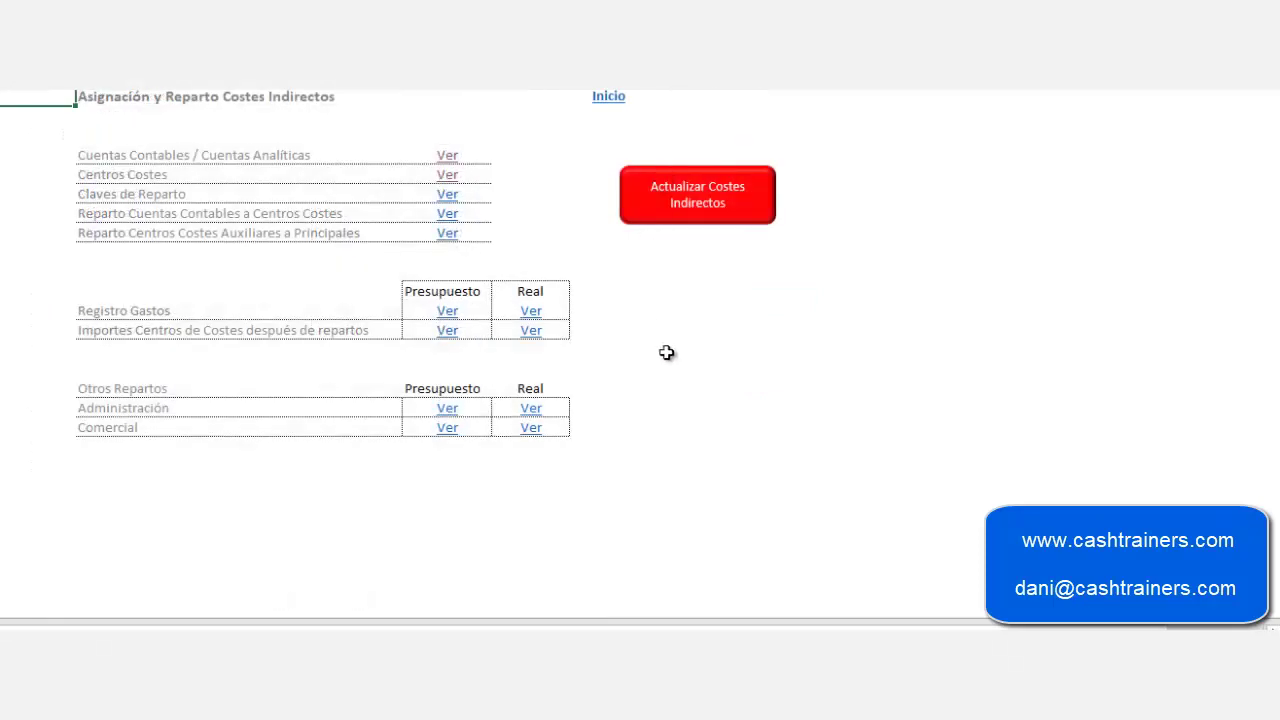
- Open Reparto Cuentas Contables a Centros Costes, examine its percentages and the Selección Clave Reparto section, and return to the indirect costs overview
left_click(447, 218)
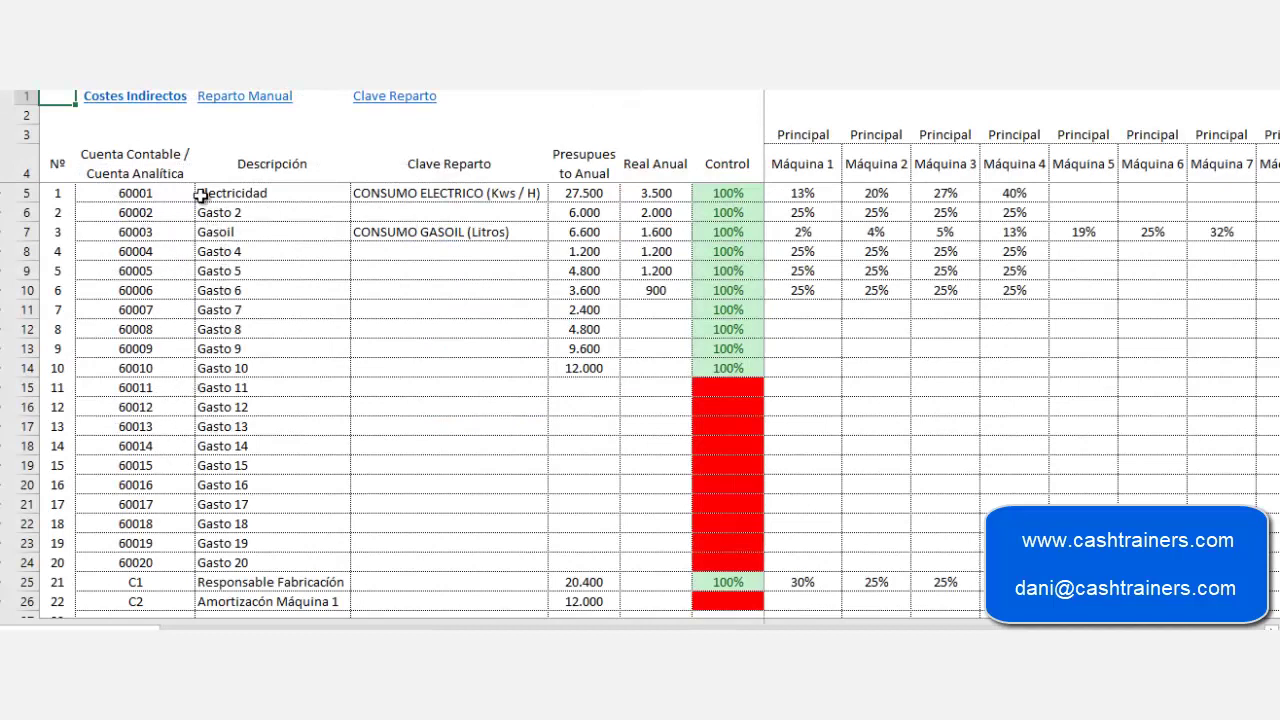
scroll(222, 480, "down", 1)
scroll(224, 478, "up", 1)
left_click(382, 100)
scroll(360, 390, "down", 5)
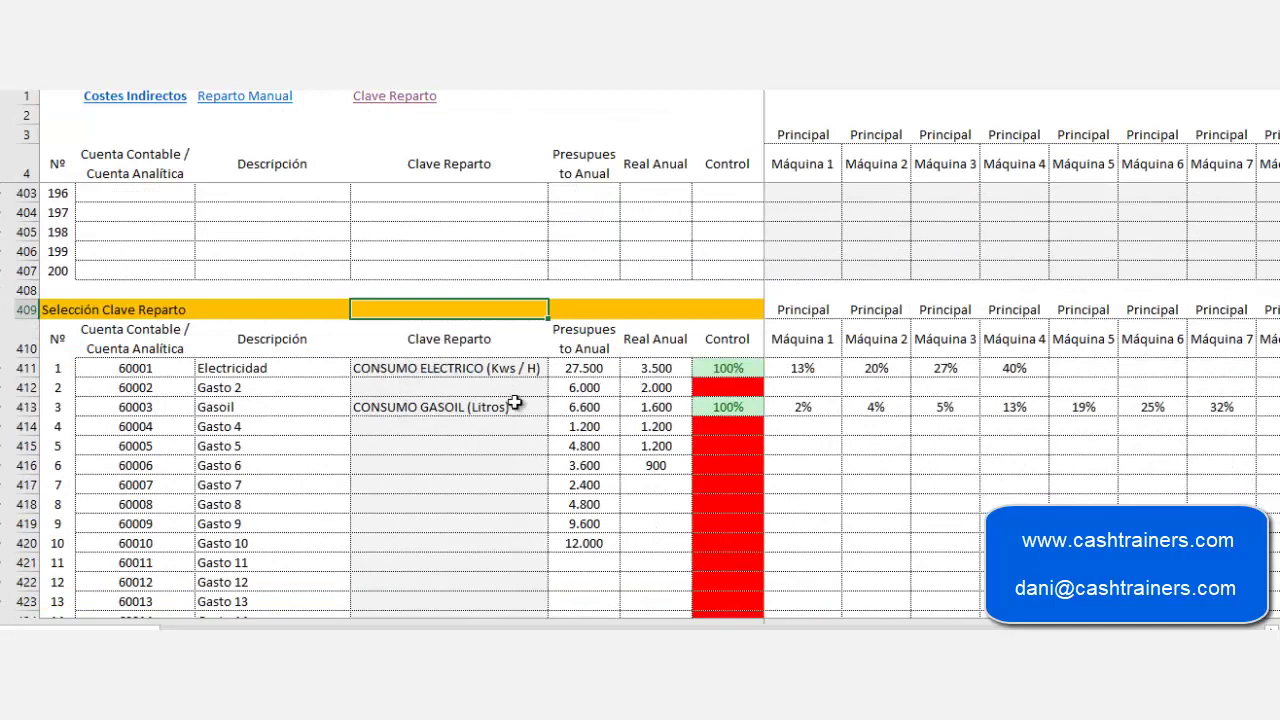
left_click(161, 100)
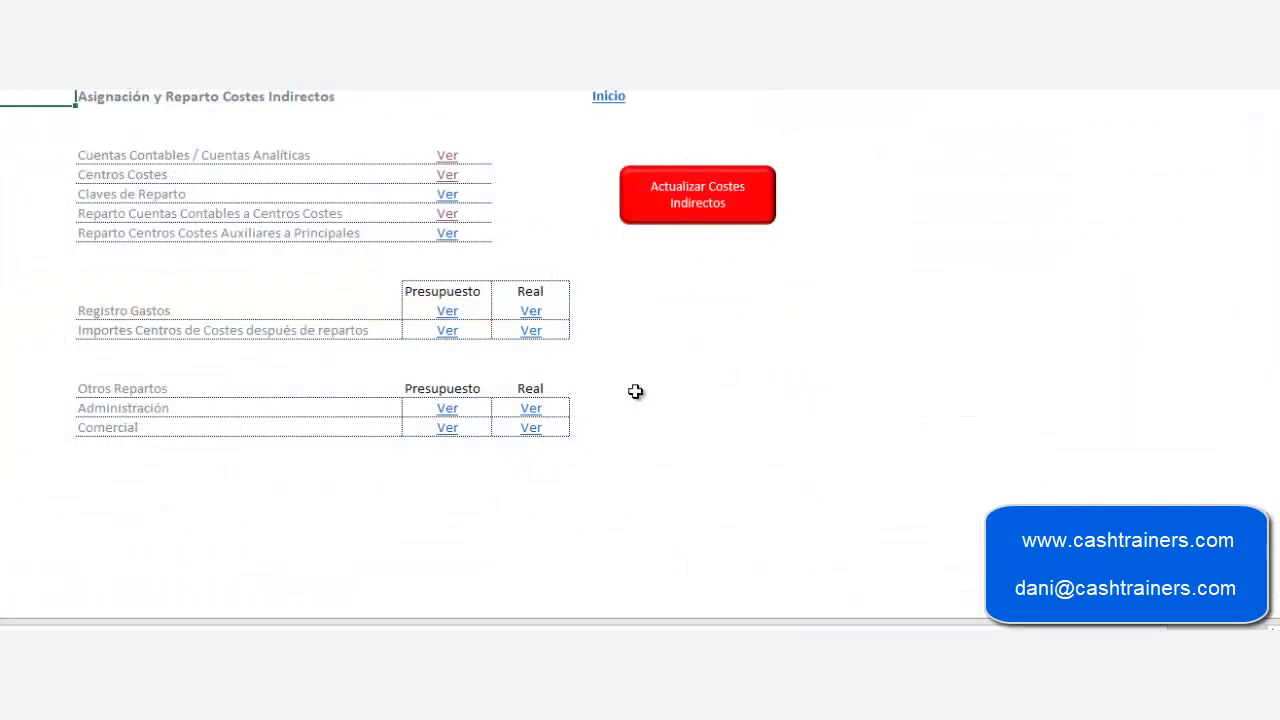
left_click(697, 394)
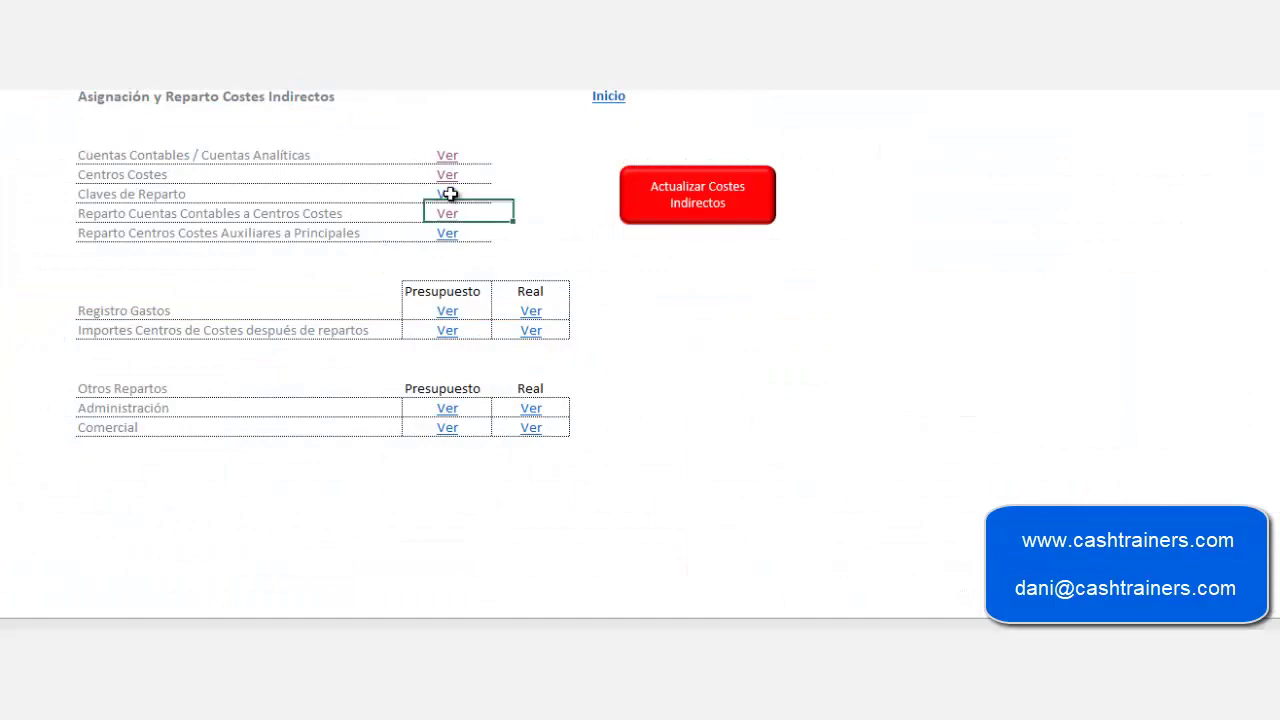
- Open the Claves de Reparto sheet, examine the electricity and gasoil consumption per machine, and return to the indirect costs overview
left_click(446, 193)
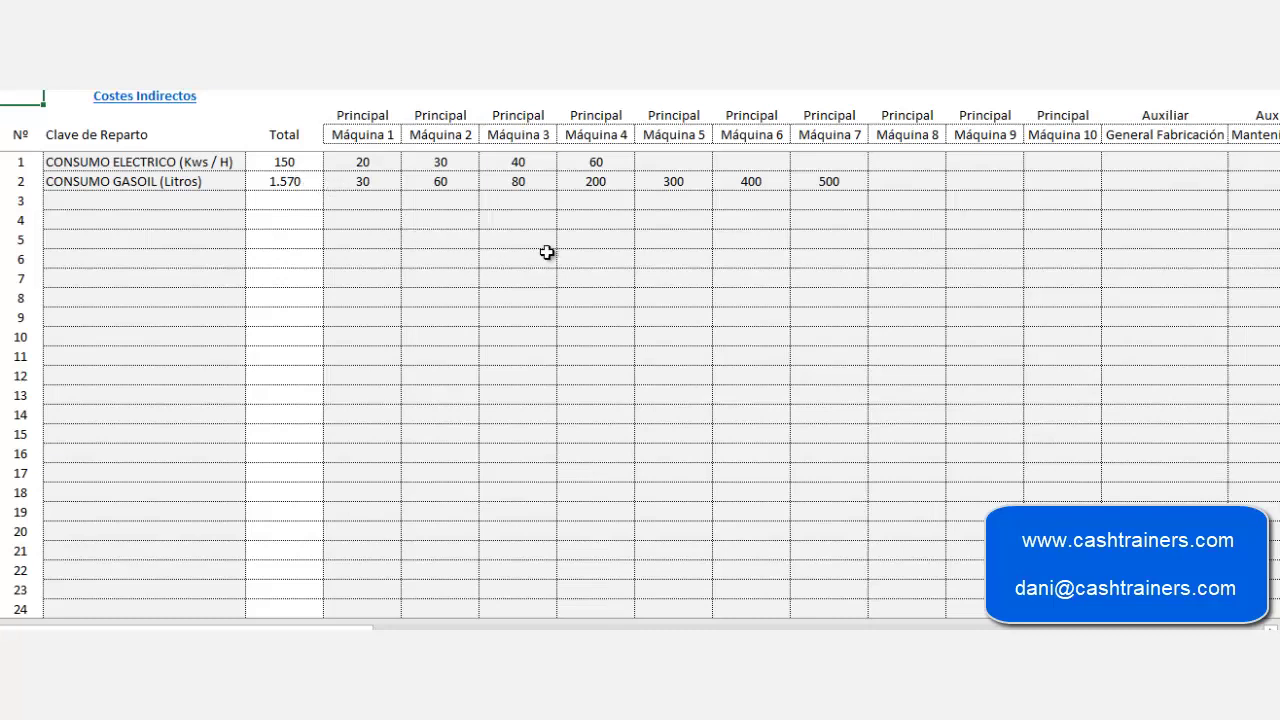
left_click(345, 98)
left_click(153, 99)
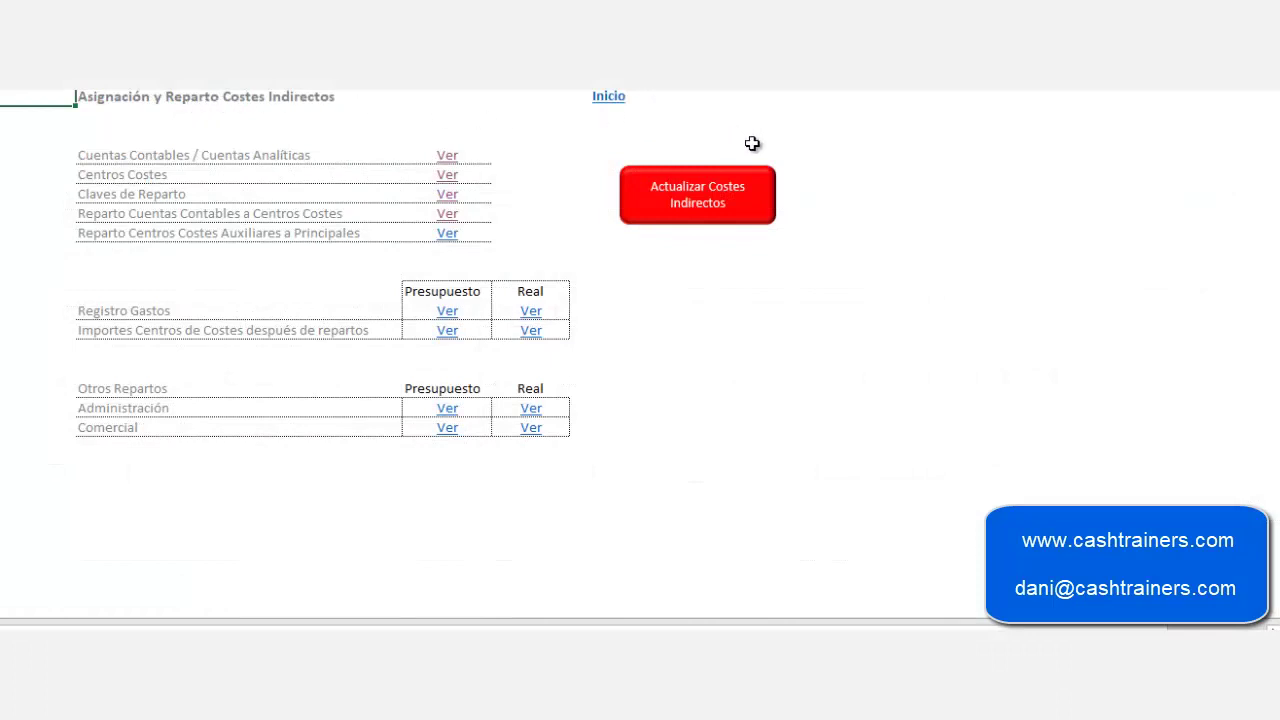
- Open Reparto Cuentas Contables a Centros Costes and examine the Reparto Manual percentages assigned to each machine
left_click(755, 174)
left_click(449, 214)
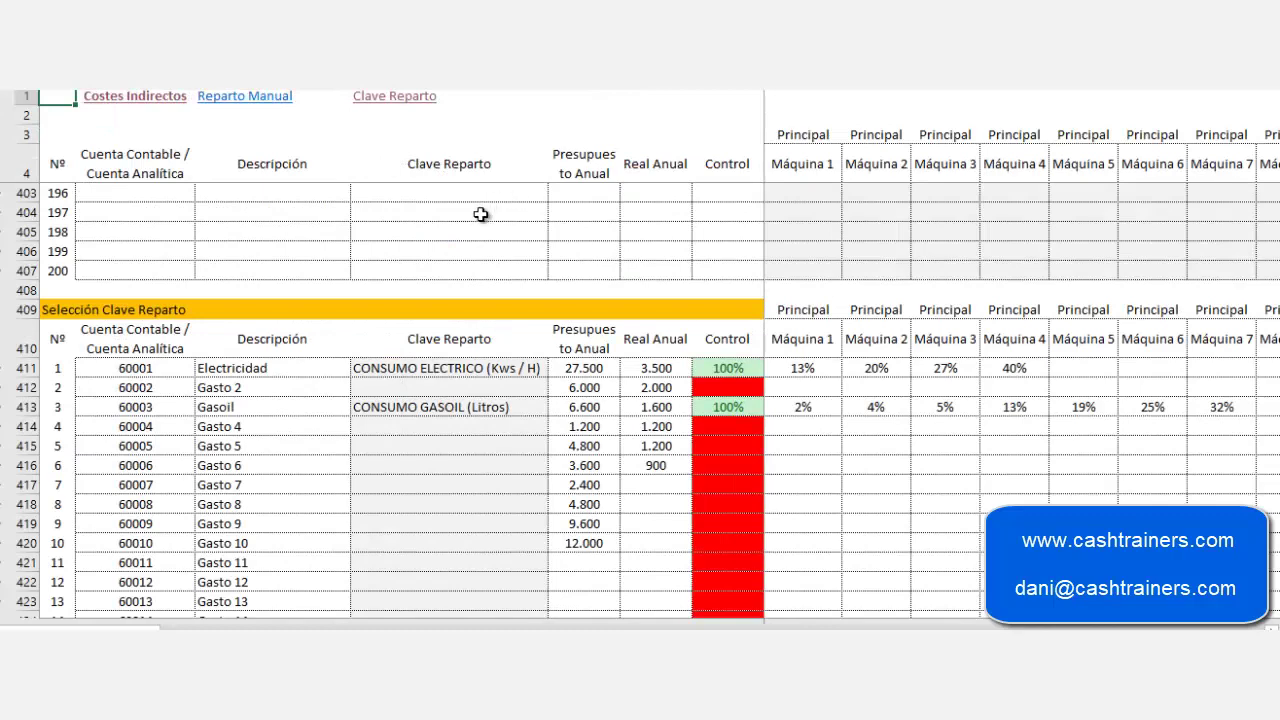
scroll(478, 212, "up", 1)
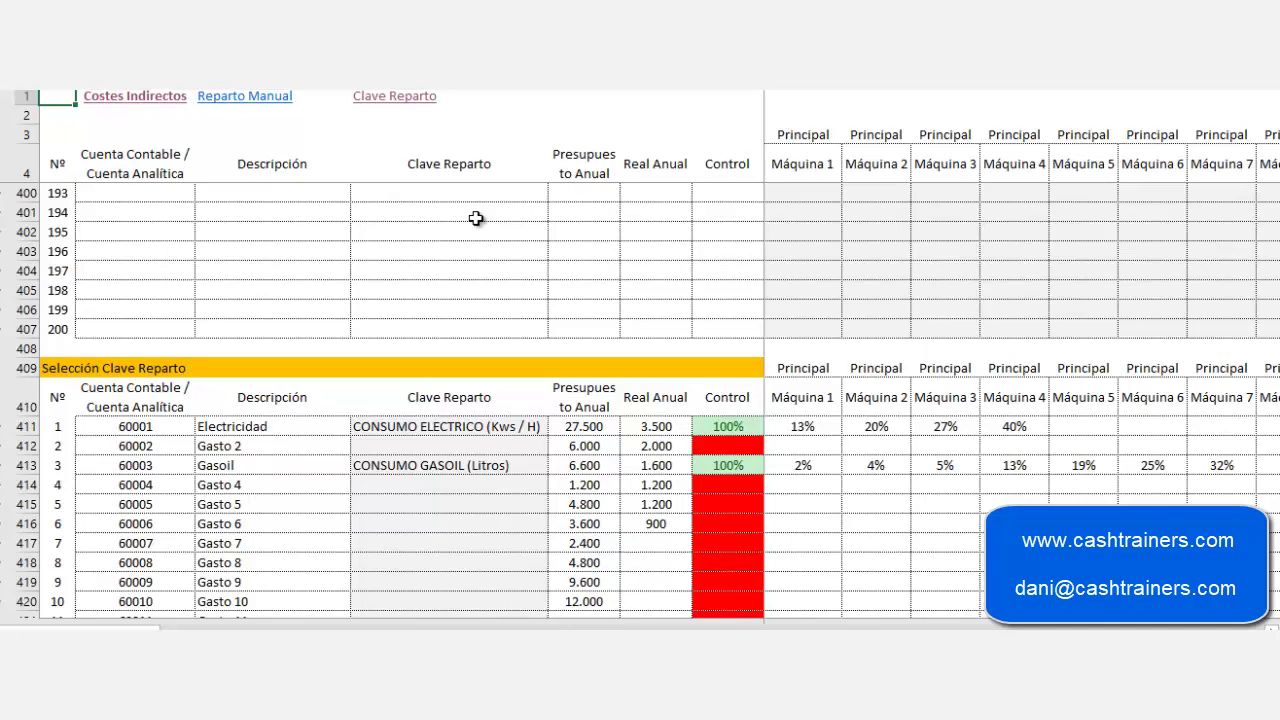
scroll(476, 218, "up", 2)
scroll(476, 218, "up", 11)
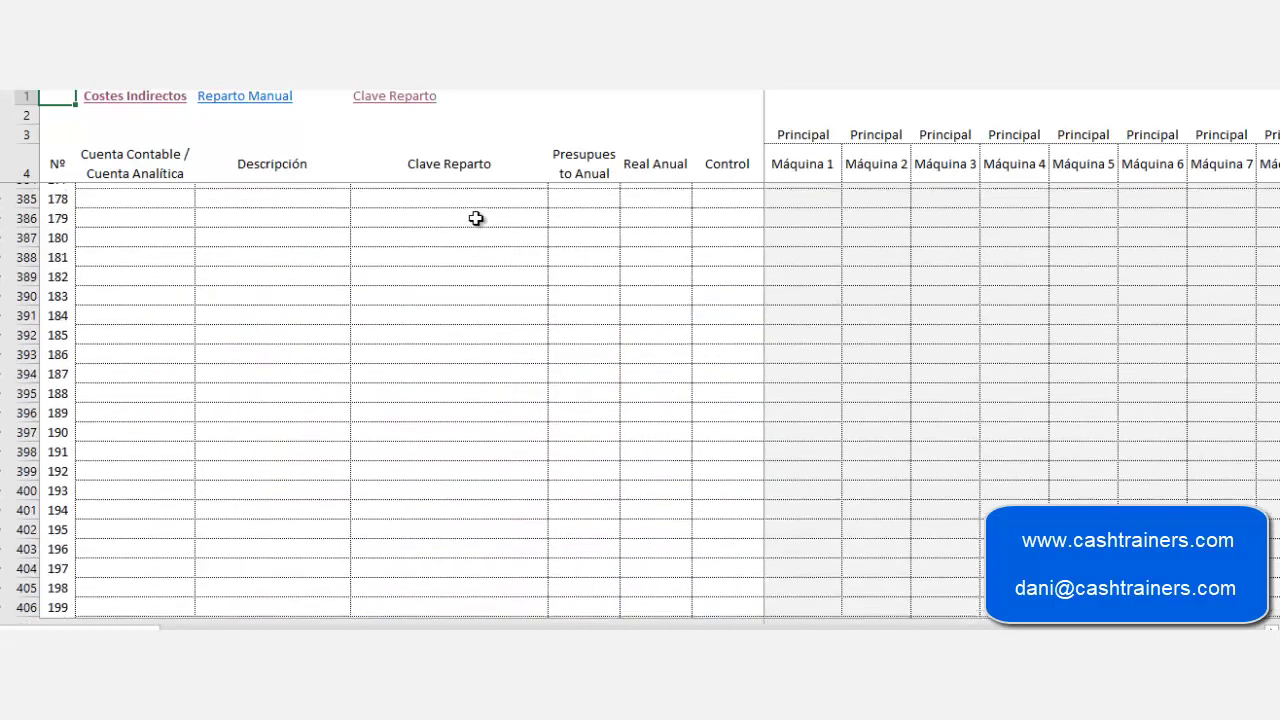
scroll(476, 218, "up", 14)
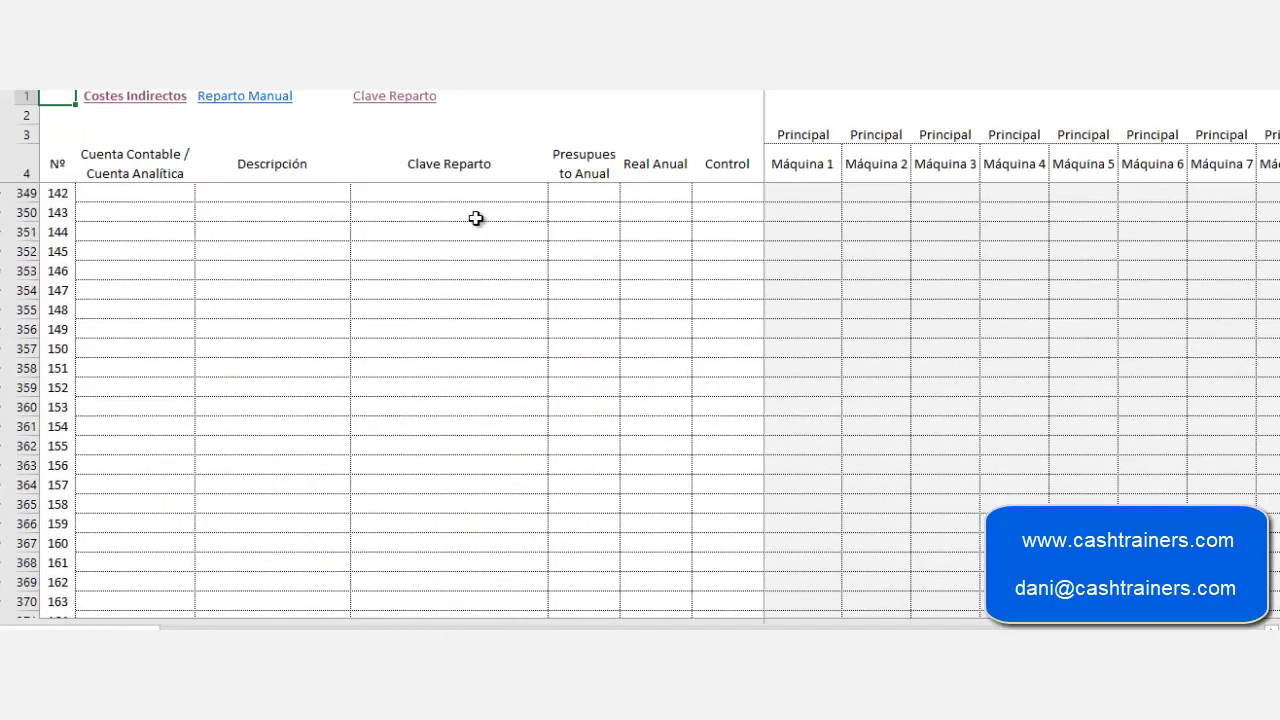
scroll(476, 218, "up", 16)
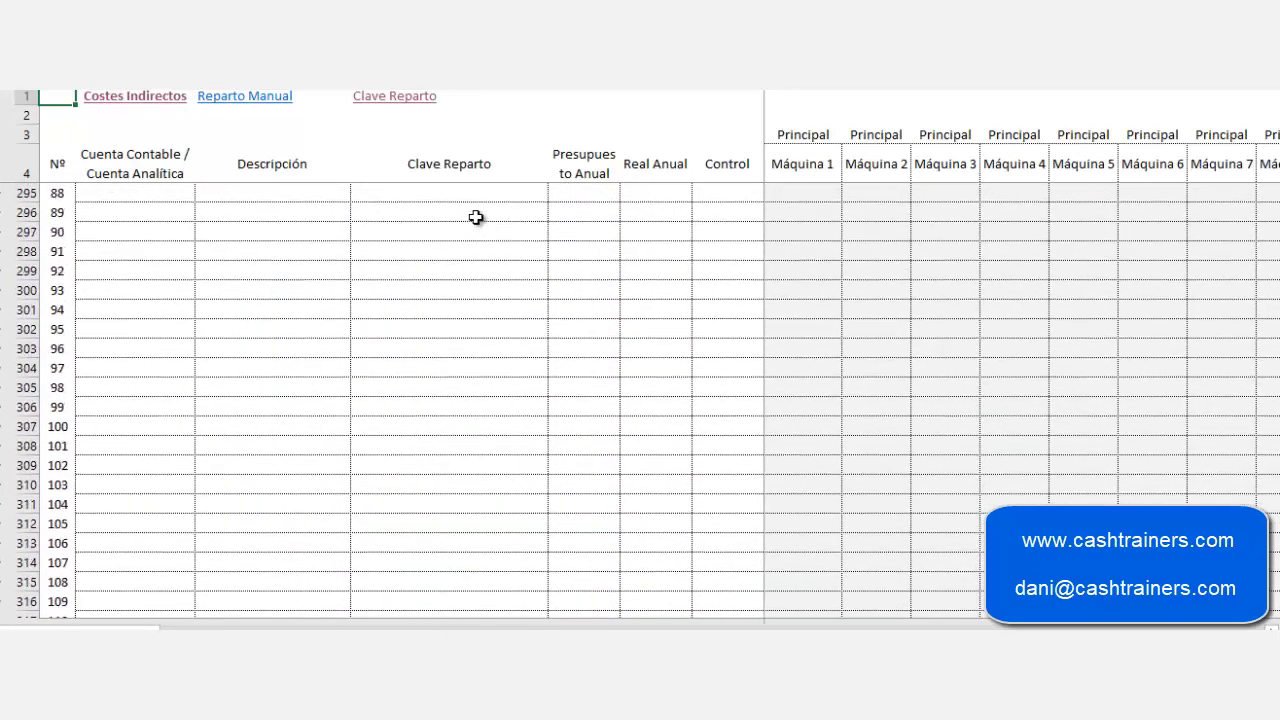
left_click_drag(1275, 340, 1275, 306)
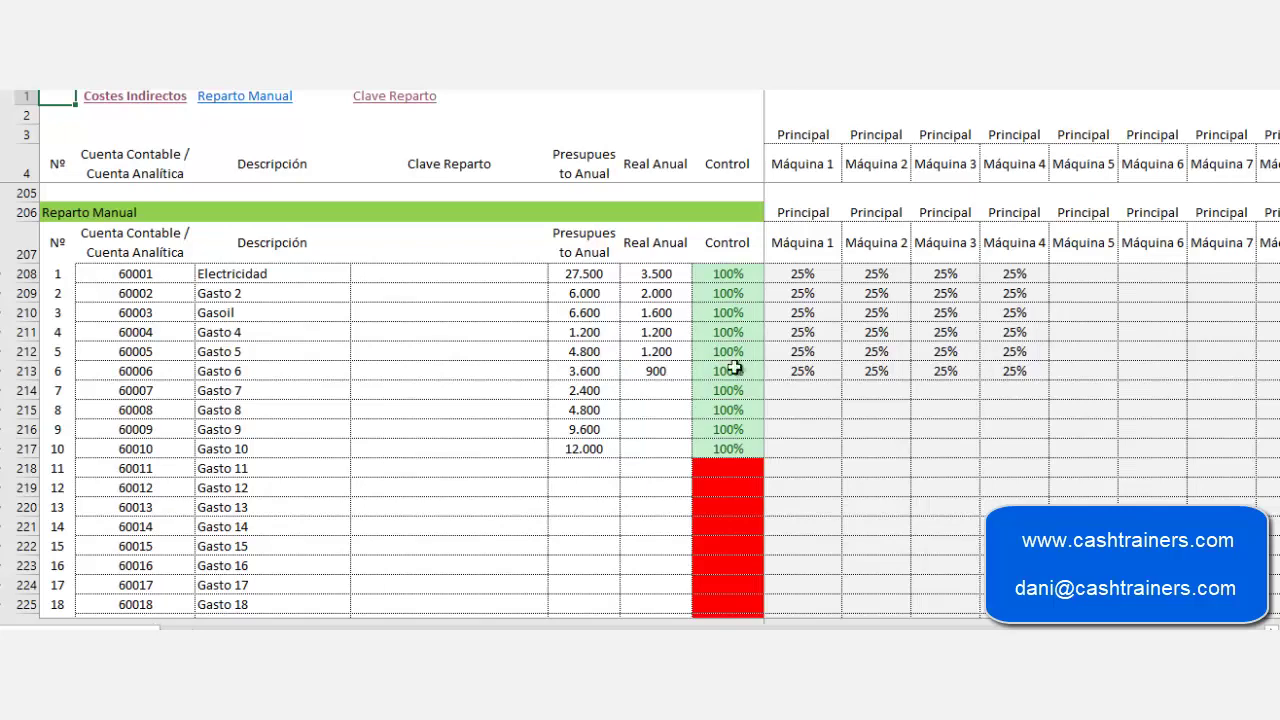
- Set the manual allocation of account C2, Amortizacón Máquina 1, to 100% for Máquina 1
scroll(806, 403, "down", 3)
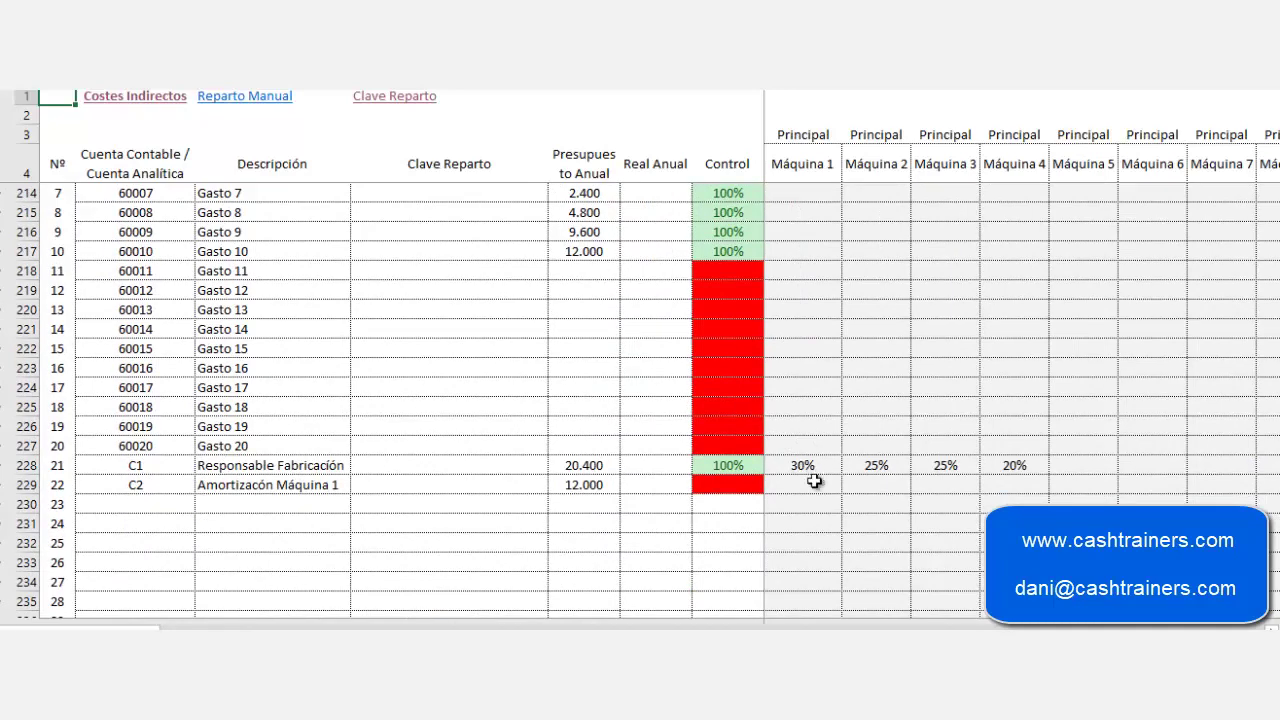
mouse_move(150, 628)
left_mouse_down()
mouse_move(275, 628)
mouse_move(148, 609)
left_mouse_up()
left_click(786, 487)
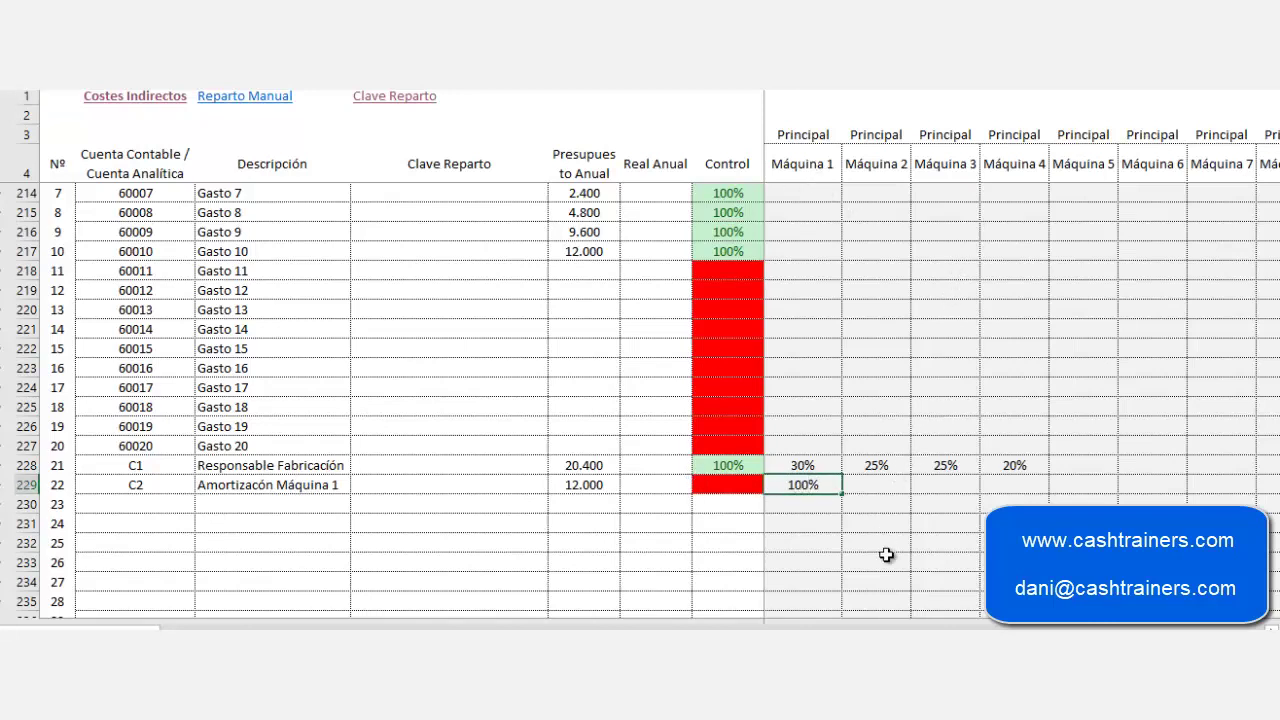
type("100%")
key("Return")
left_click(592, 113)
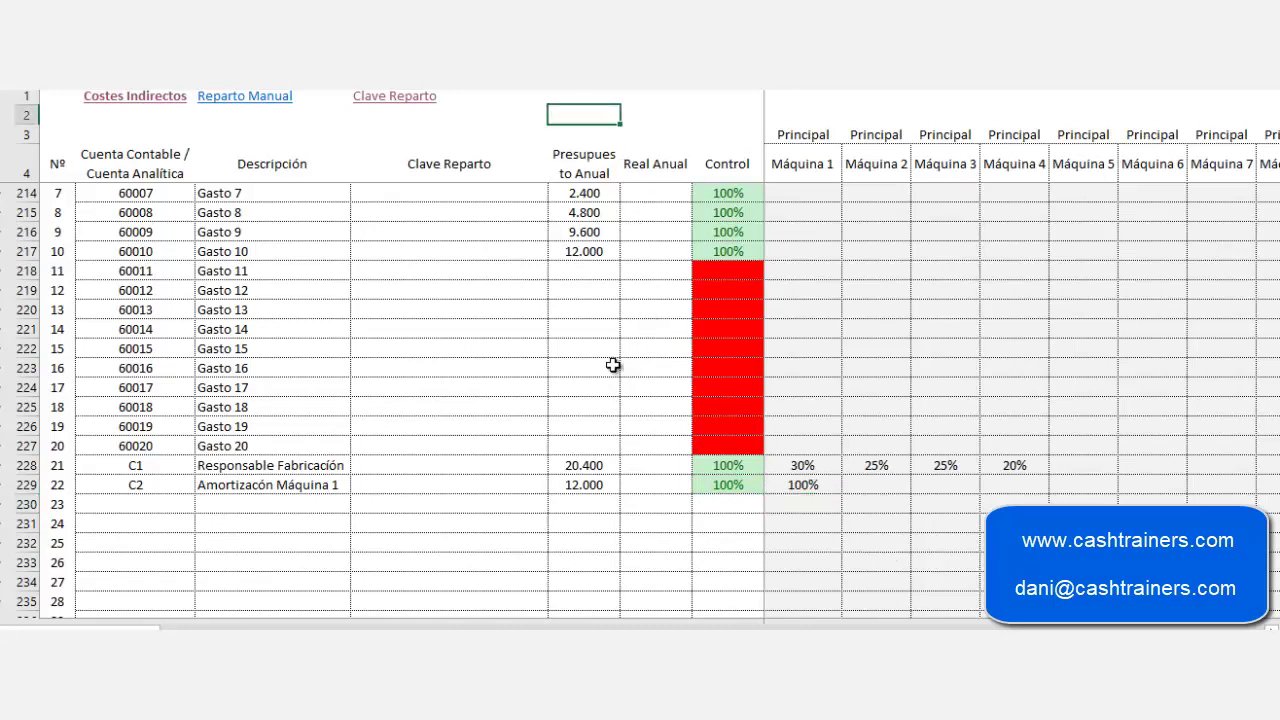
left_click(650, 95)
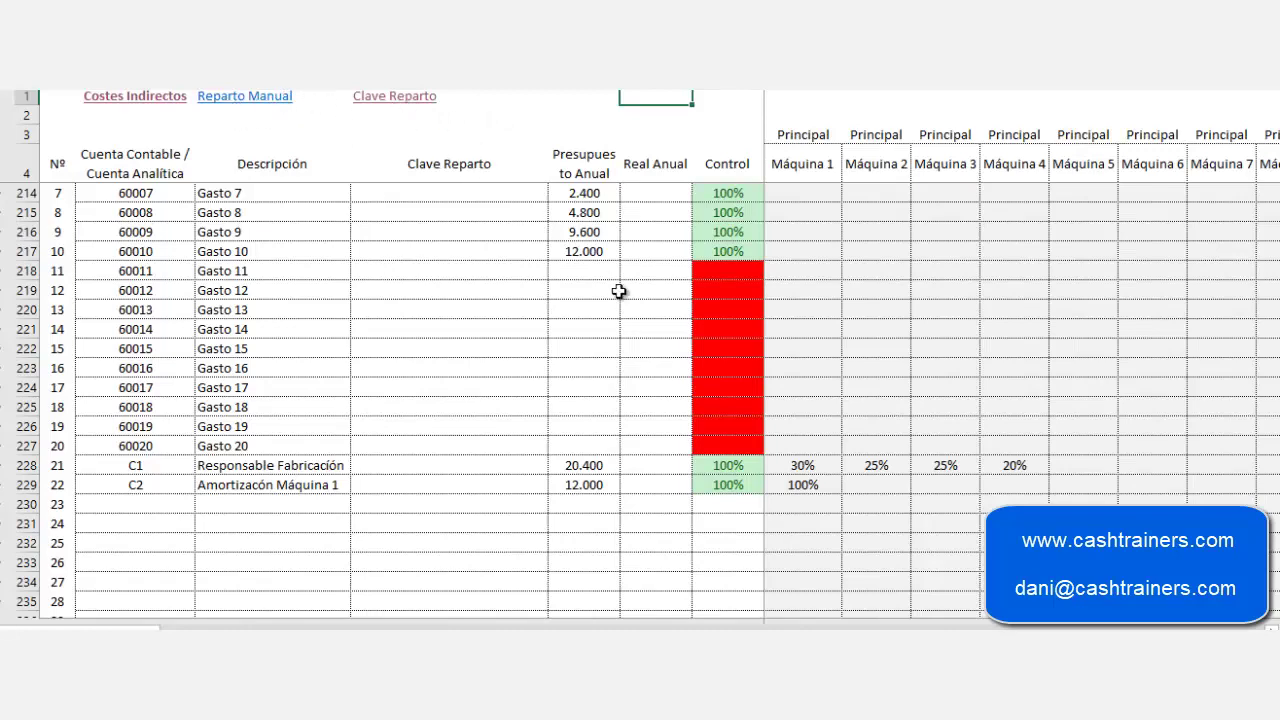
- Examine the accounts and allocation keys in the Selección Clave Reparto section, and return to the indirect costs overview
scroll(646, 491, "down", 14)
scroll(646, 400, "down", 20)
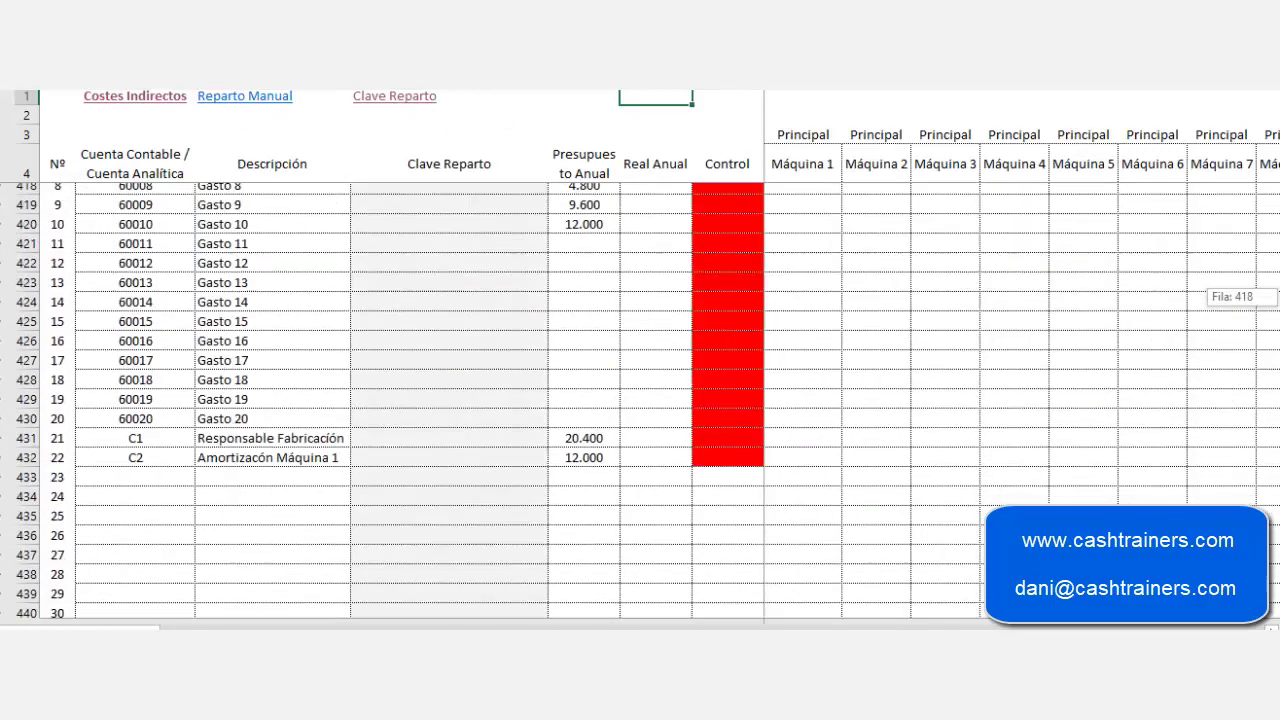
scroll(646, 400, "down", 2)
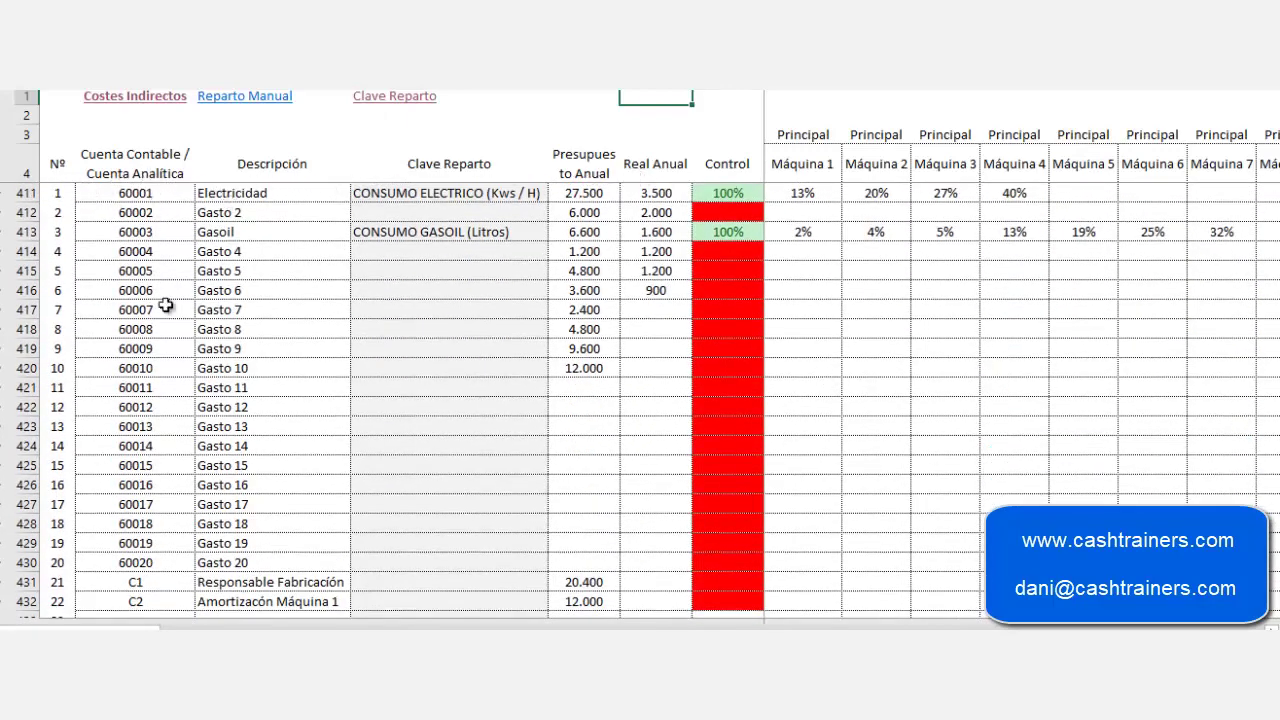
scroll(160, 371, "down", 2)
scroll(160, 371, "up", 2)
scroll(157, 355, "up", 1)
scroll(163, 340, "down", 1)
scroll(190, 460, "down", 3)
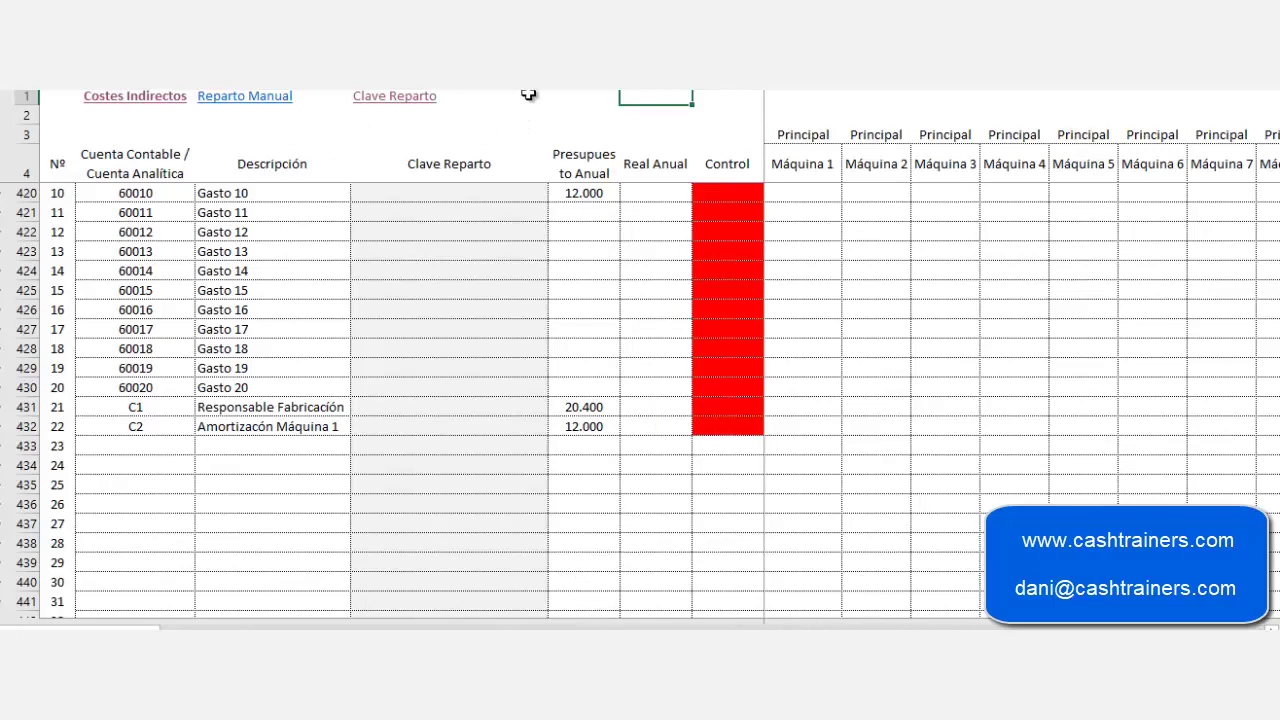
scroll(565, 165, "up", 4)
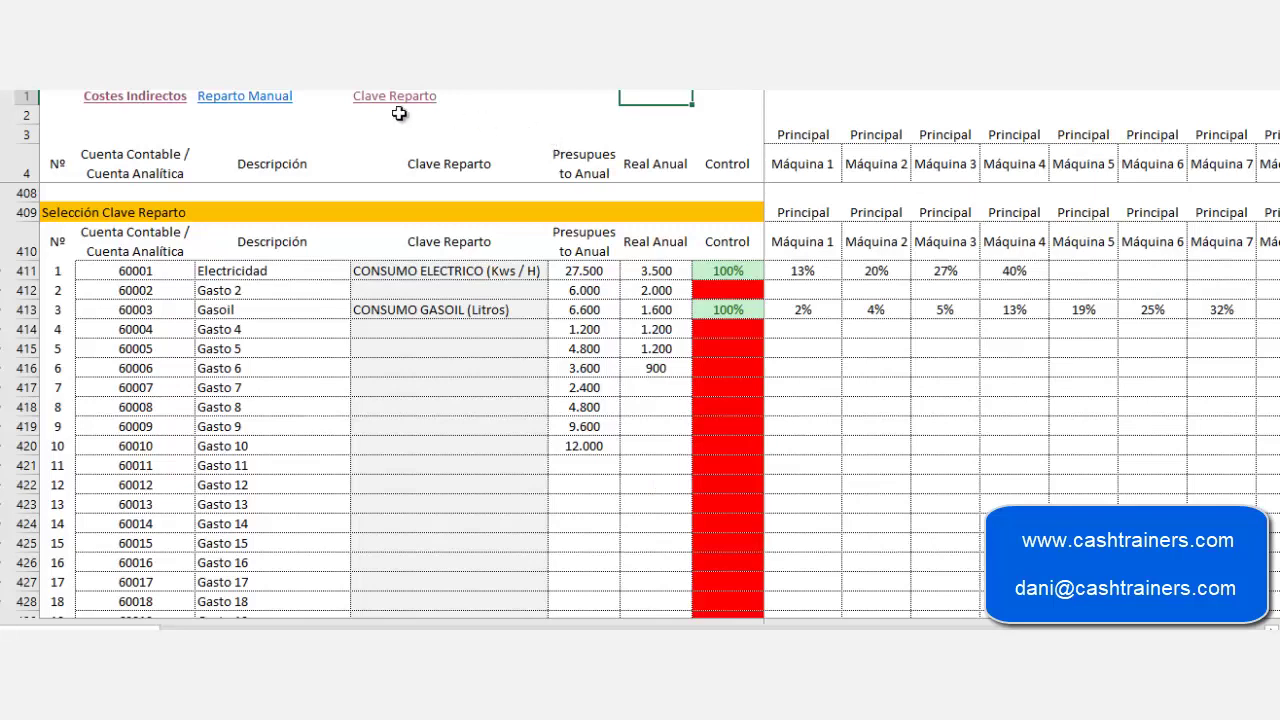
left_click(155, 100)
left_click(815, 392)
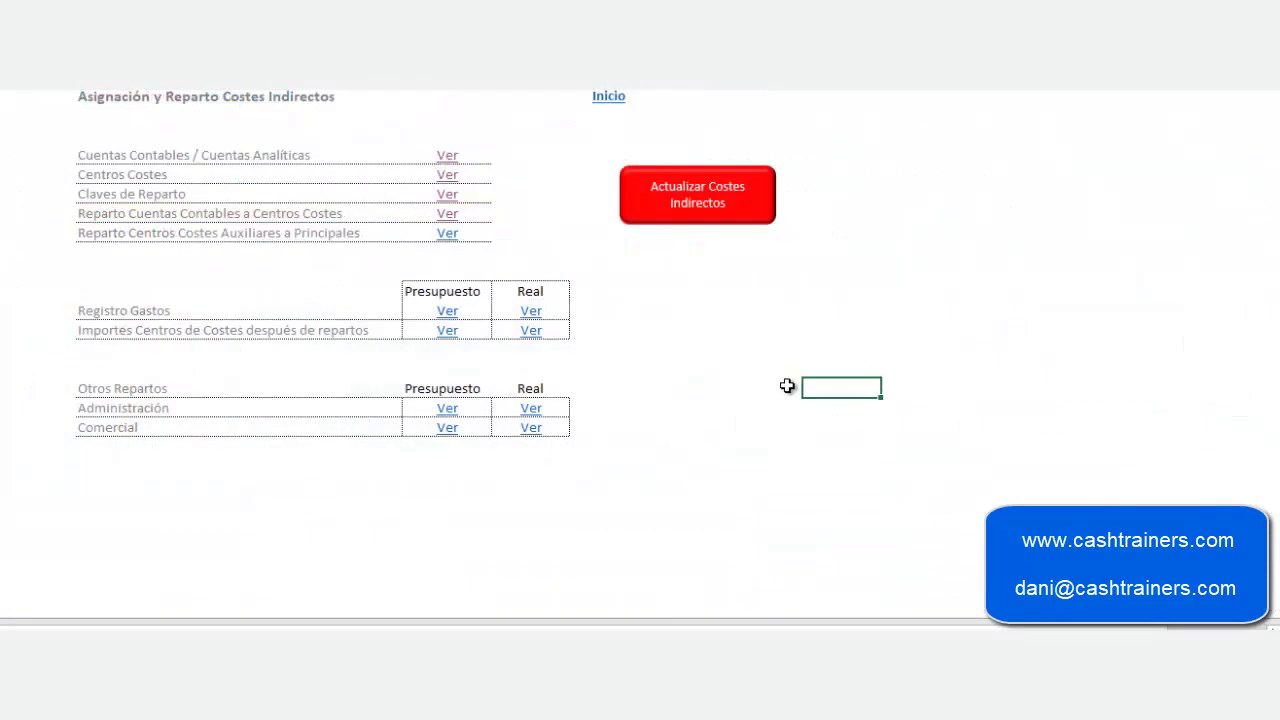
- Open Reparto Centros Costes Auxiliares a Principales and examine how General Fabricación and Mantenimiento are allocated across the machines
left_click(453, 235)
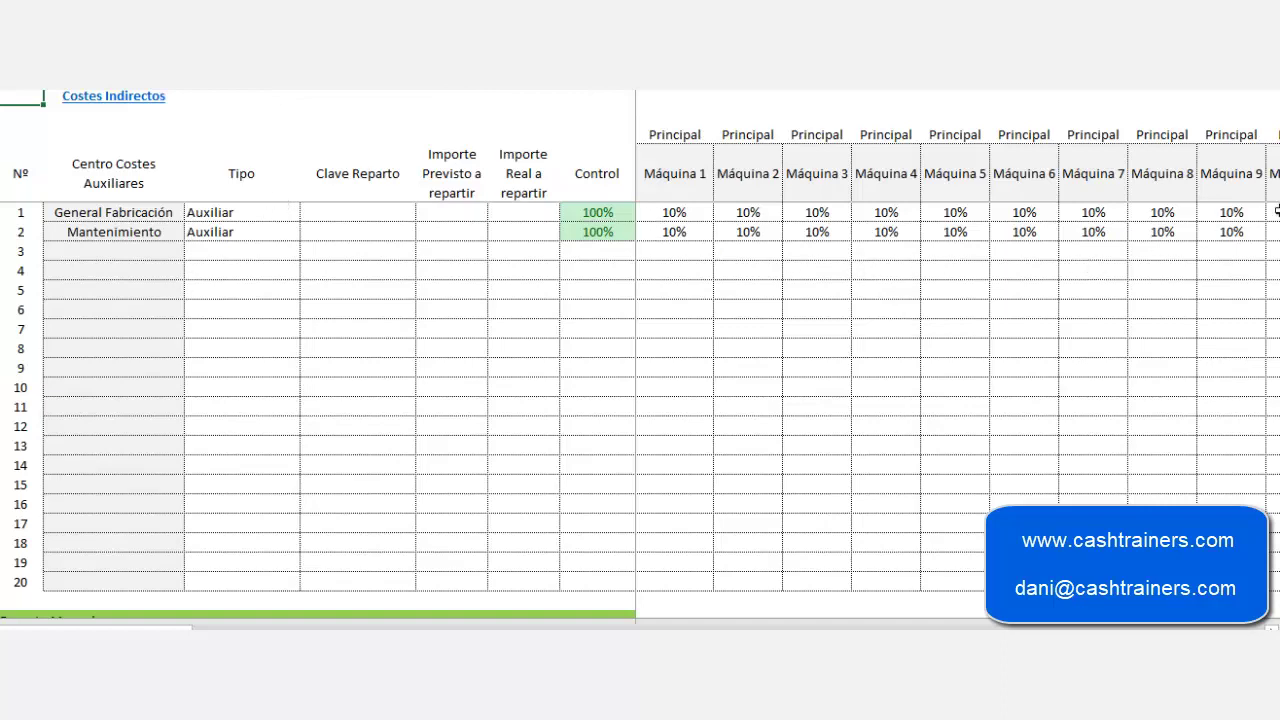
mouse_move(170, 628)
left_mouse_down()
mouse_move(304, 628)
mouse_move(195, 628)
left_mouse_up()
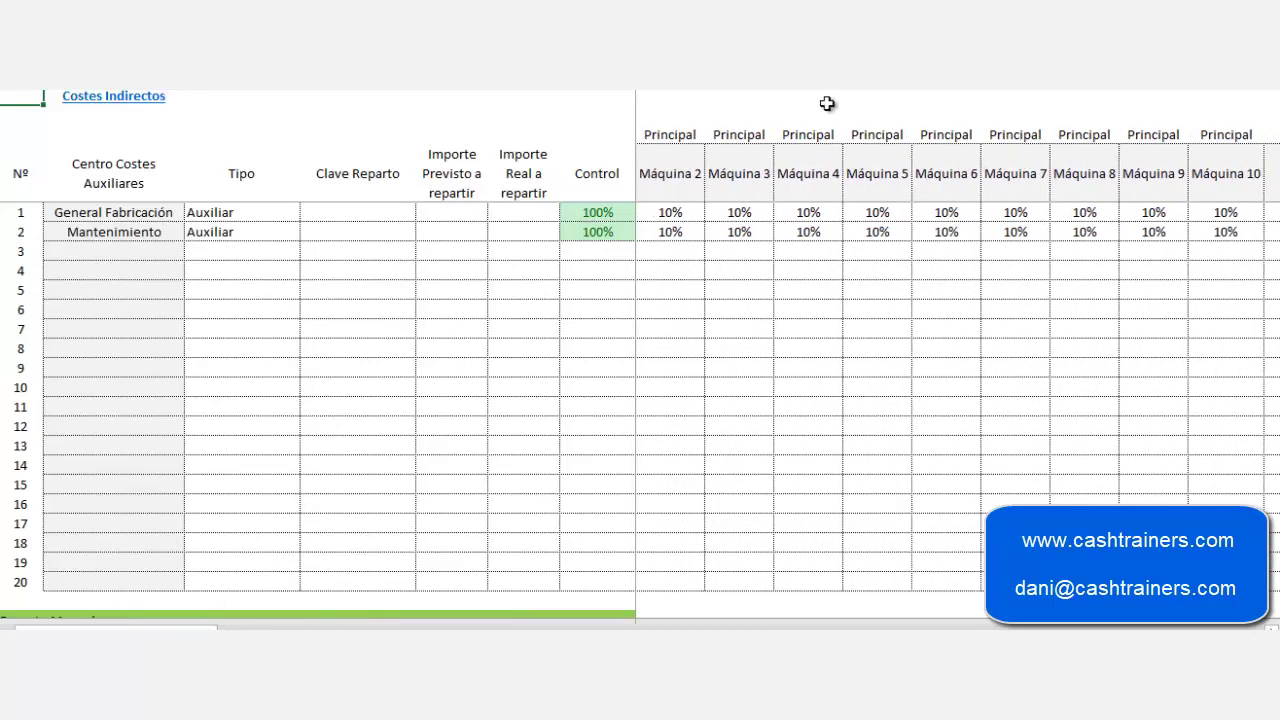
left_click_drag(95, 628, 82, 627)
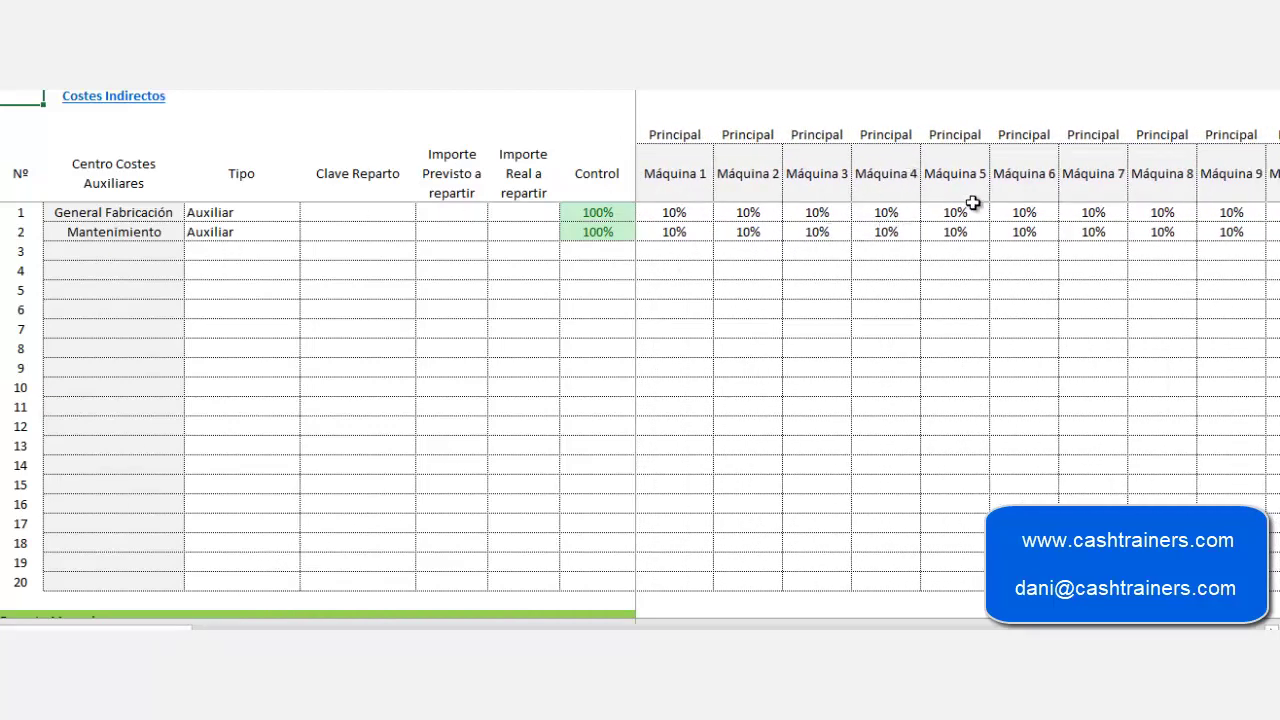
left_click_drag(177, 628, 197, 628)
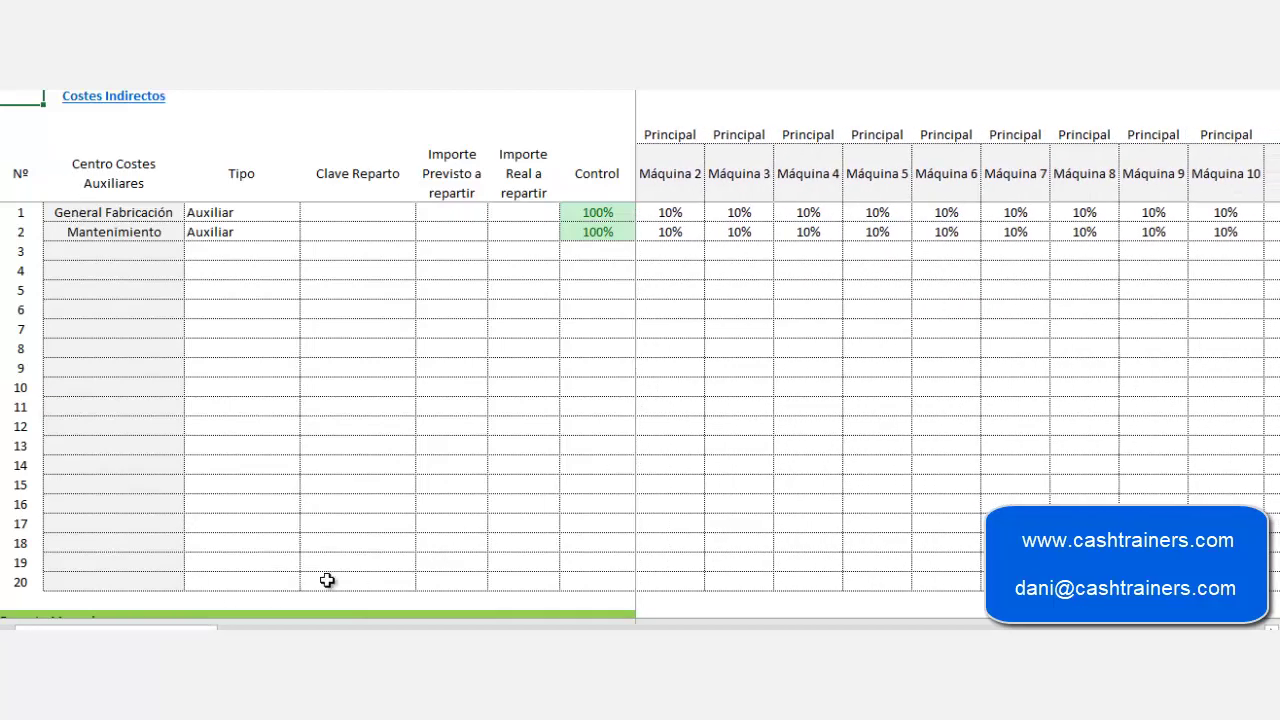
- Compare the Reparto Manual and Selección Clave Reparto sections for the auxiliary centres, and return to the indirect costs overview
scroll(215, 250, "down", 5)
scroll(183, 303, "down", 7)
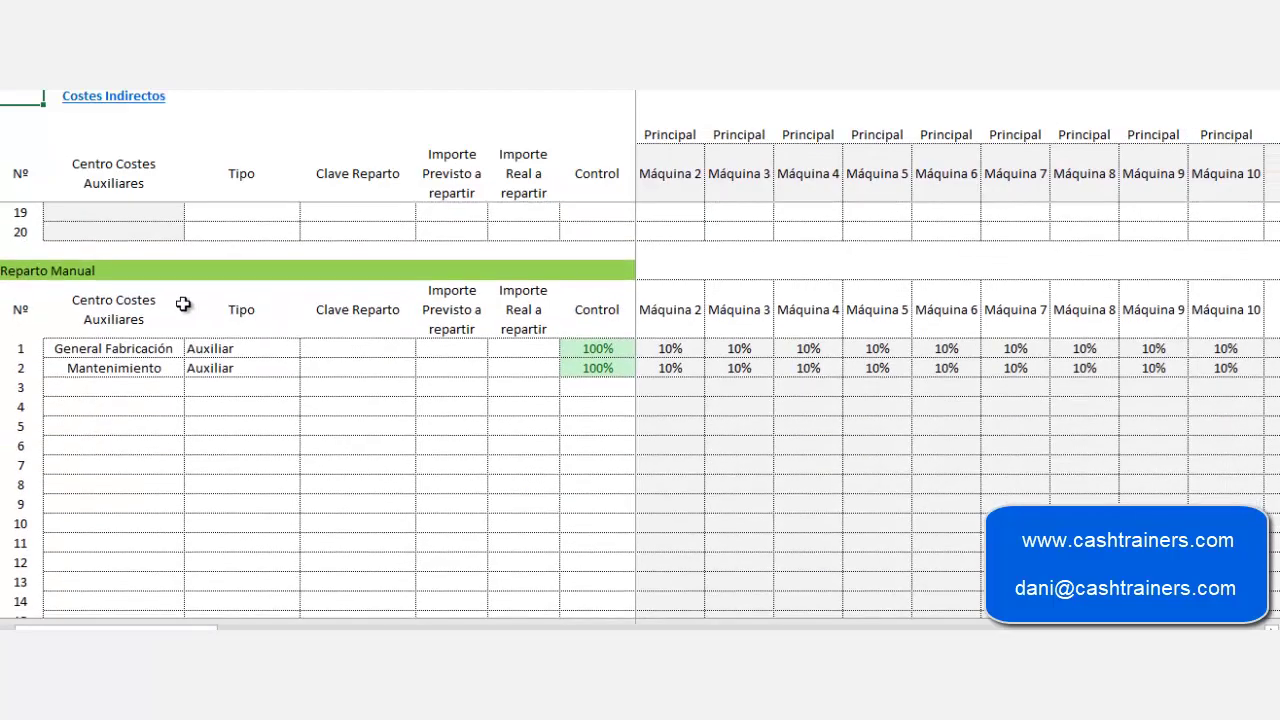
scroll(203, 346, "up", 2)
scroll(512, 357, "down", 3)
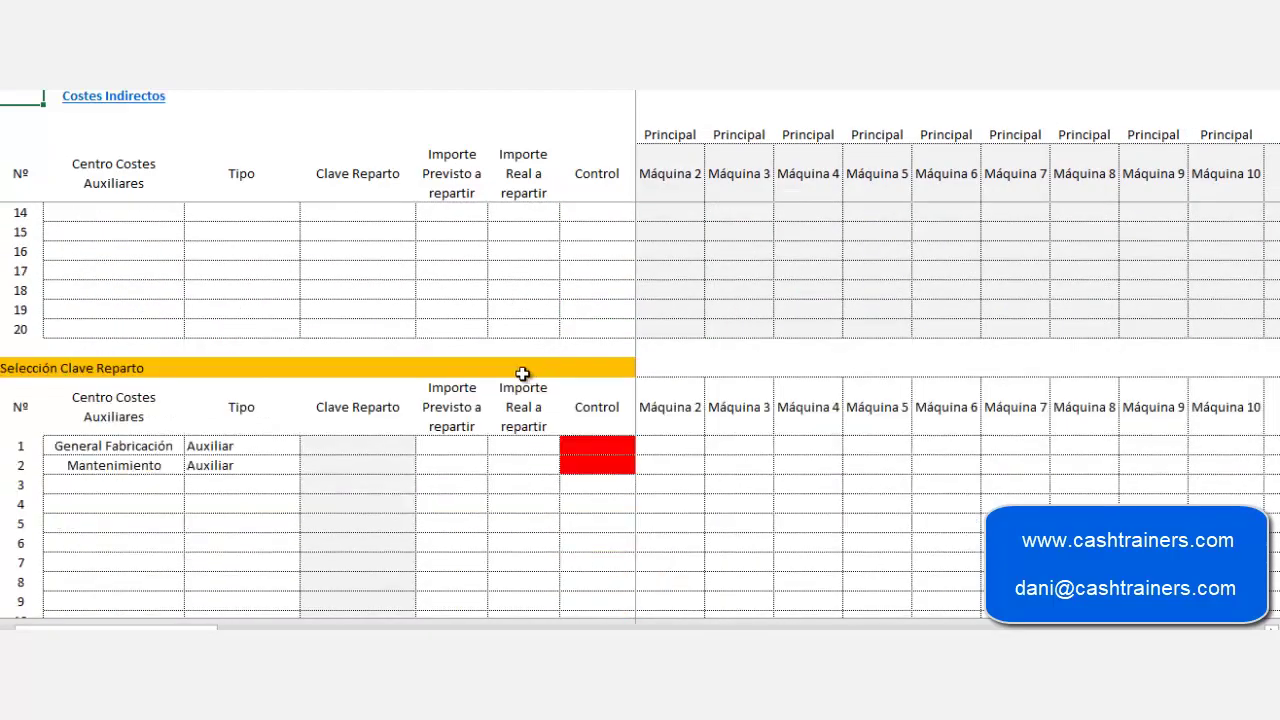
scroll(651, 309, "up", 4)
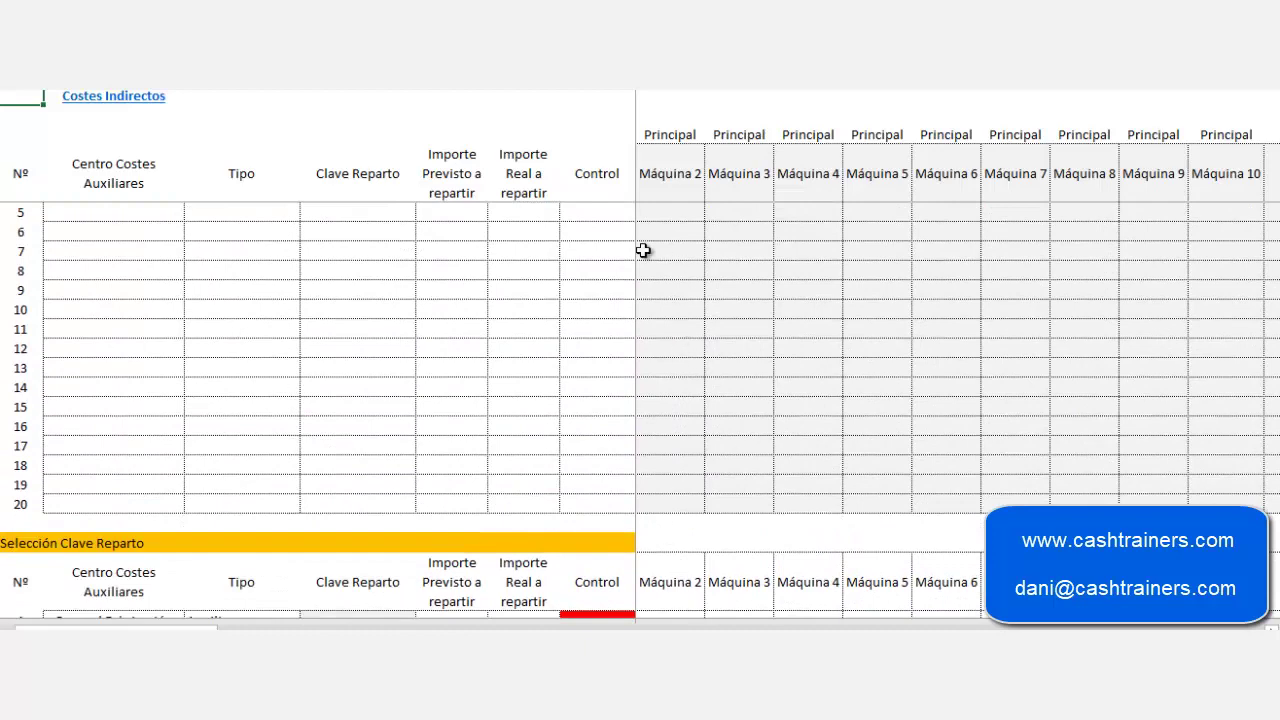
scroll(643, 243, "up", 2)
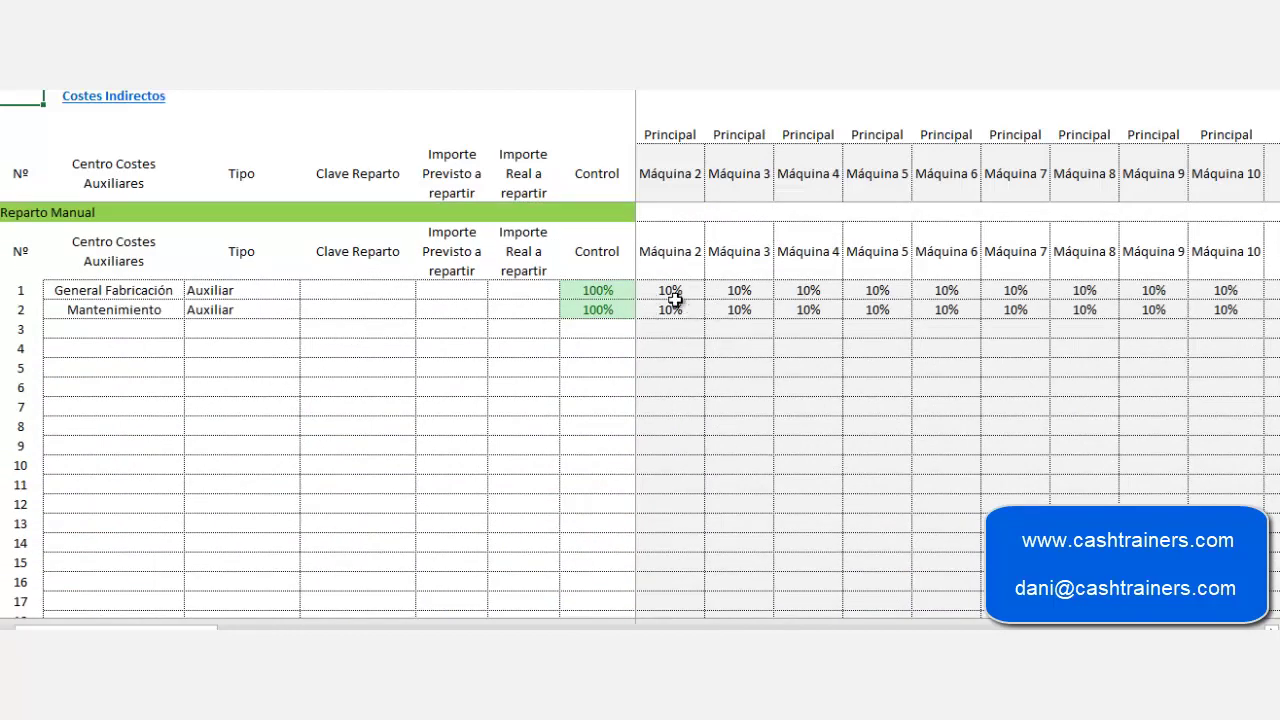
scroll(673, 293, "up", 1)
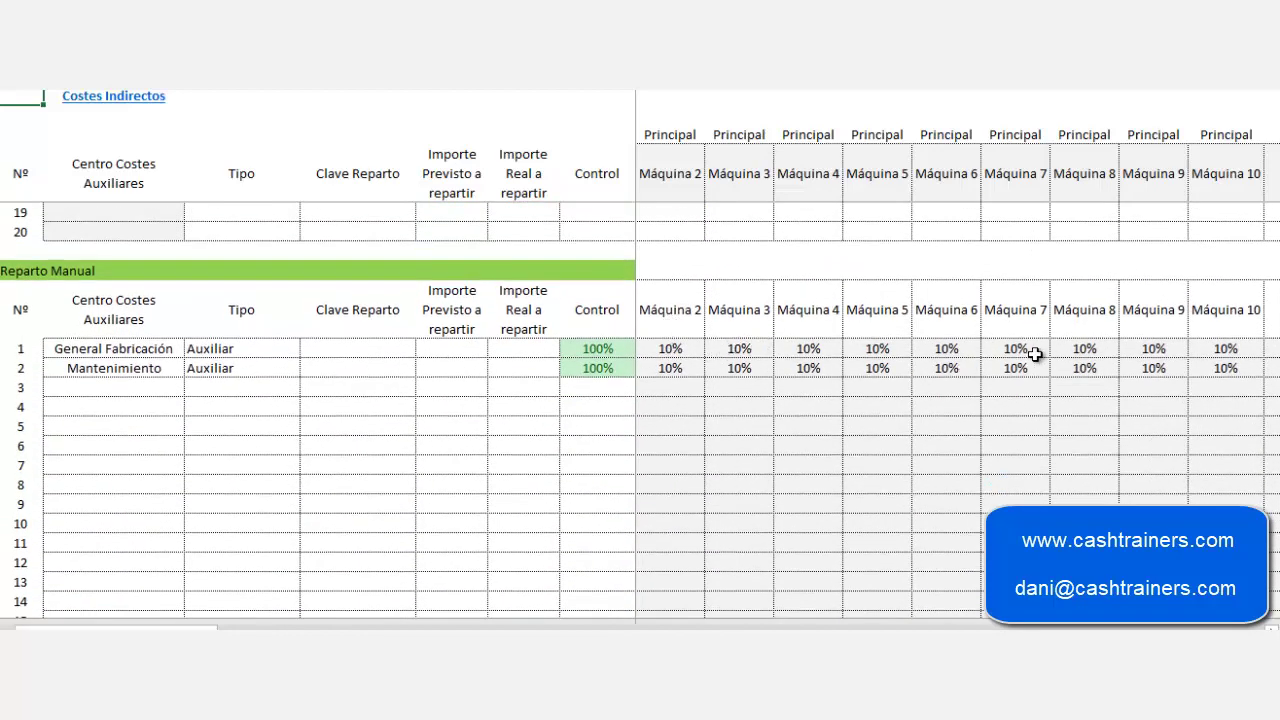
scroll(900, 423, "down", 7)
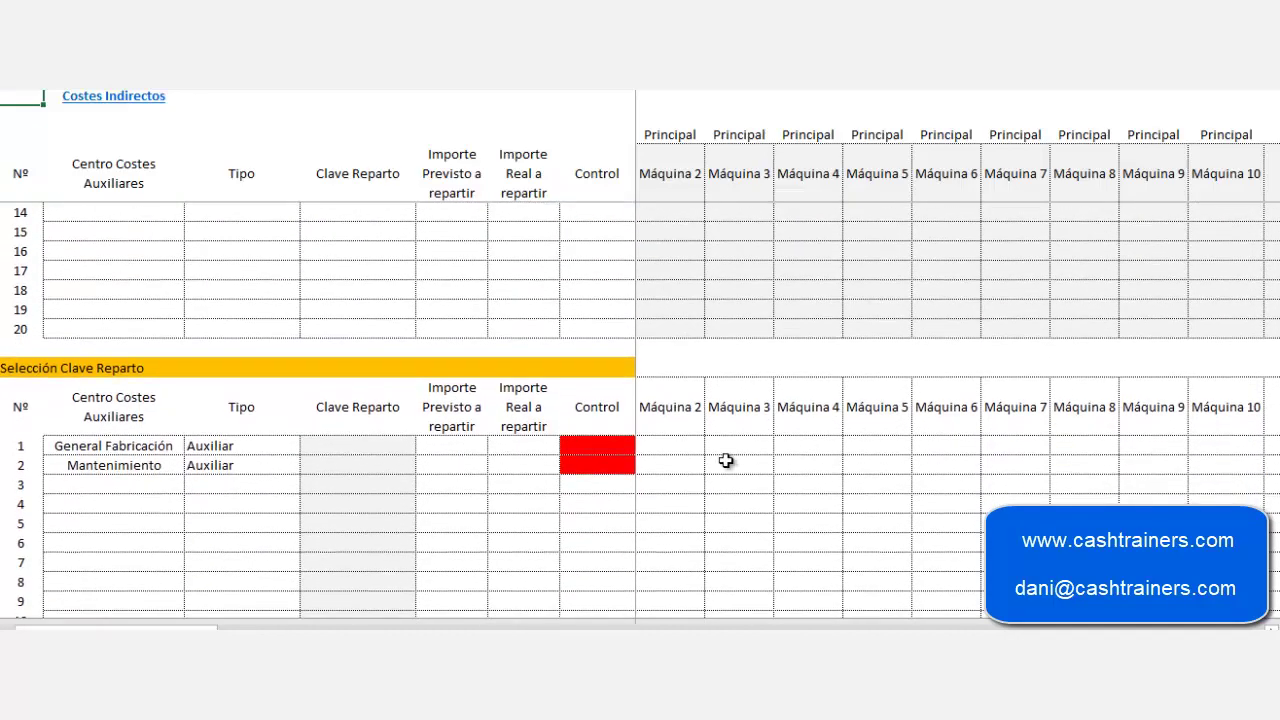
scroll(729, 331, "up", 7)
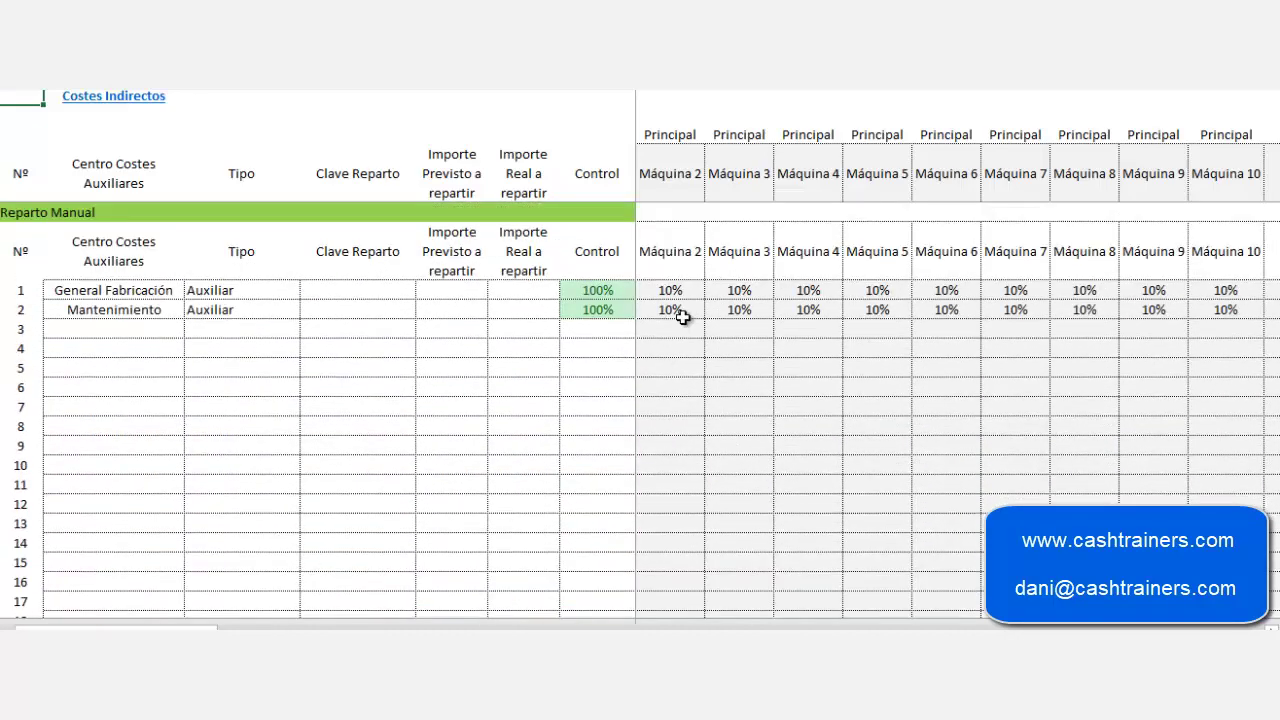
scroll(679, 122, "down", 1)
scroll(717, 254, "up", 8)
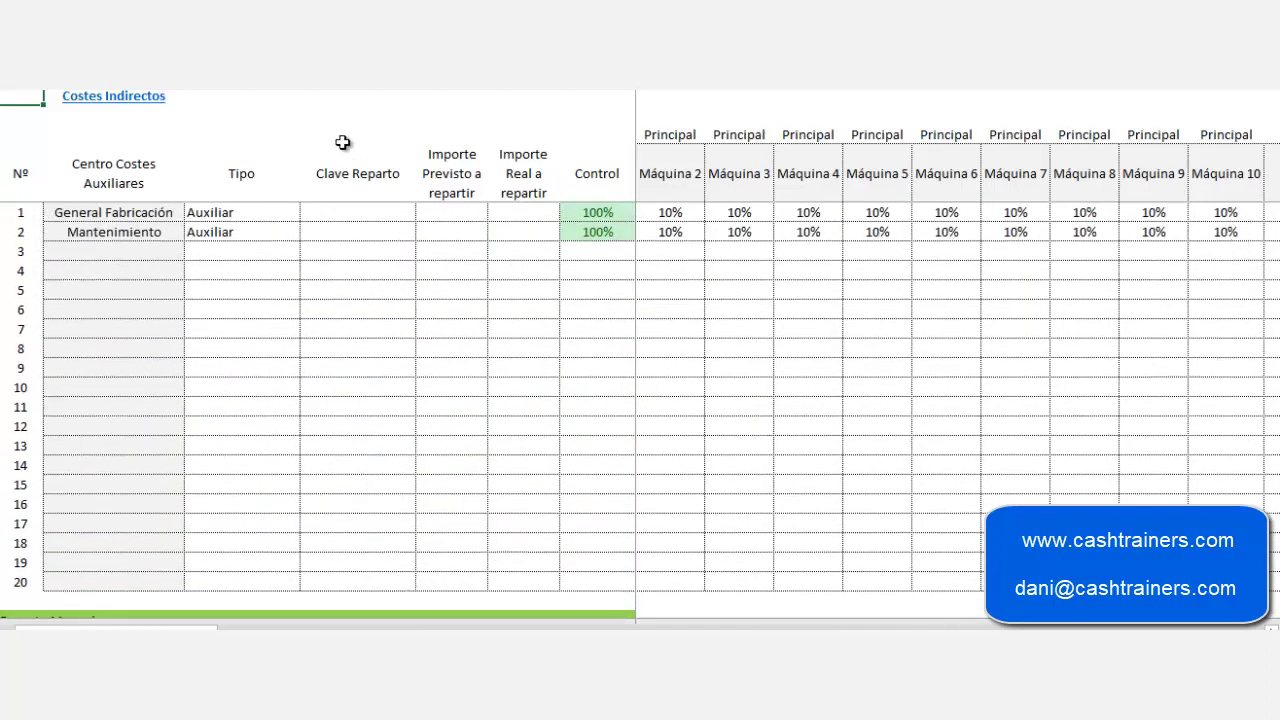
left_click(325, 112)
left_click(227, 104)
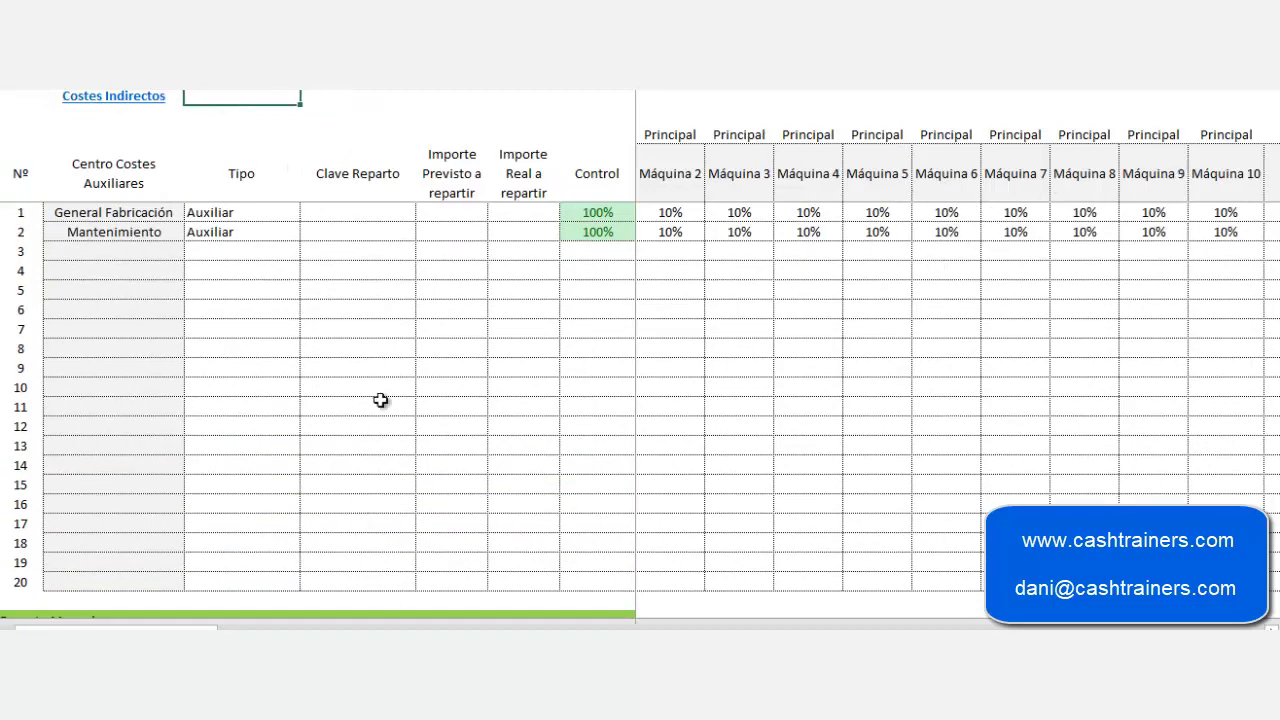
left_click(135, 110)
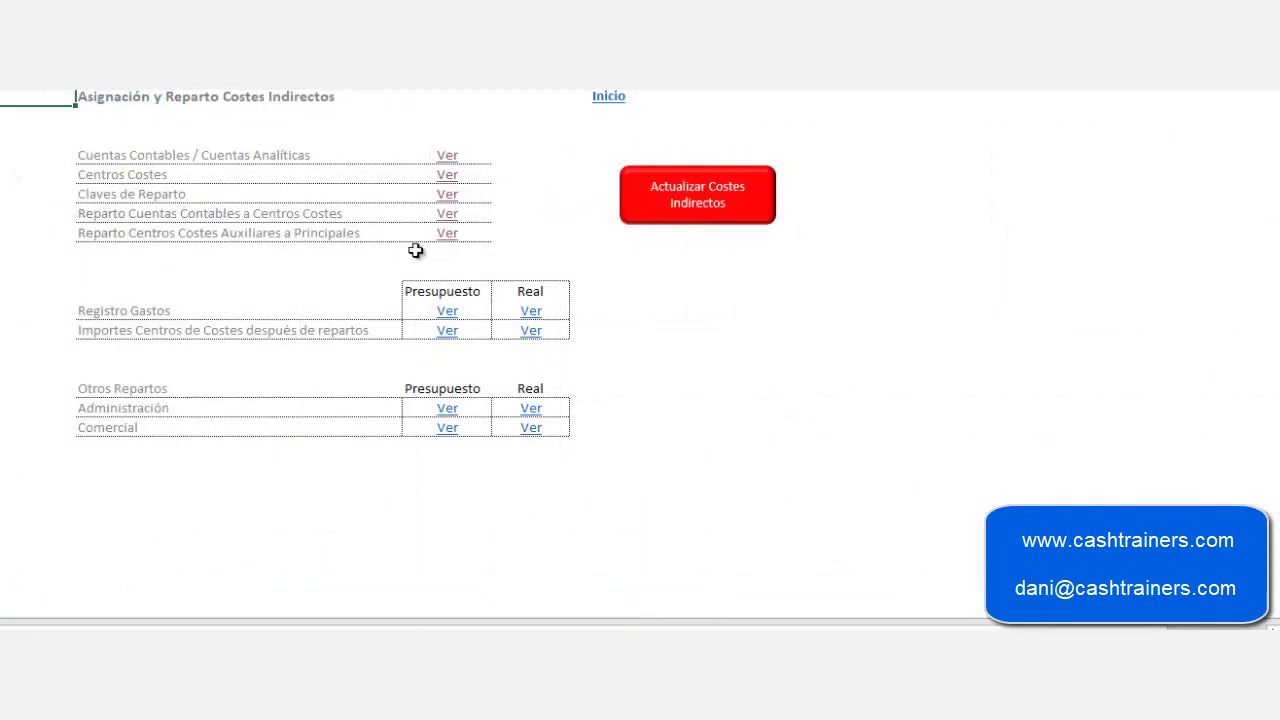
left_click(630, 345)
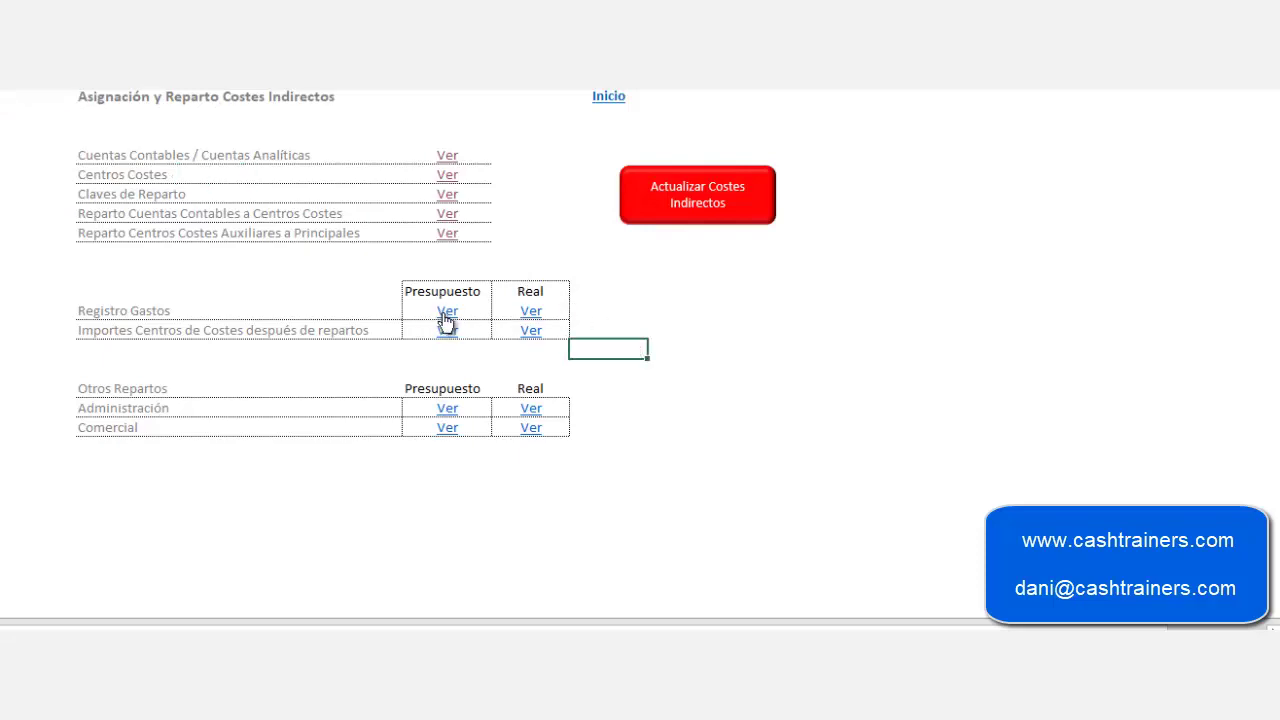
- Open the Presupuesto version of Registro Gastos, examine the monthly budgeted expenses per account, and return to the indirect costs overview
left_click(447, 313)
scroll(220, 290, "down", 3)
scroll(233, 310, "up", 3)
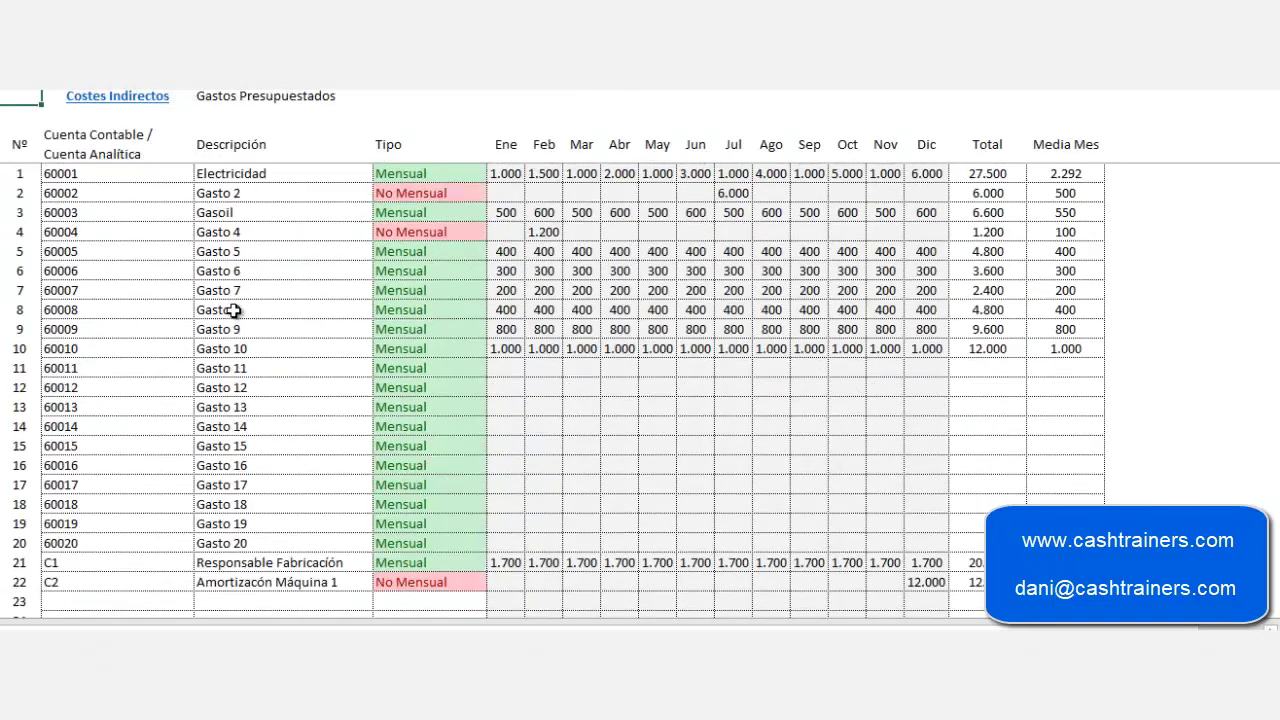
left_click(118, 97)
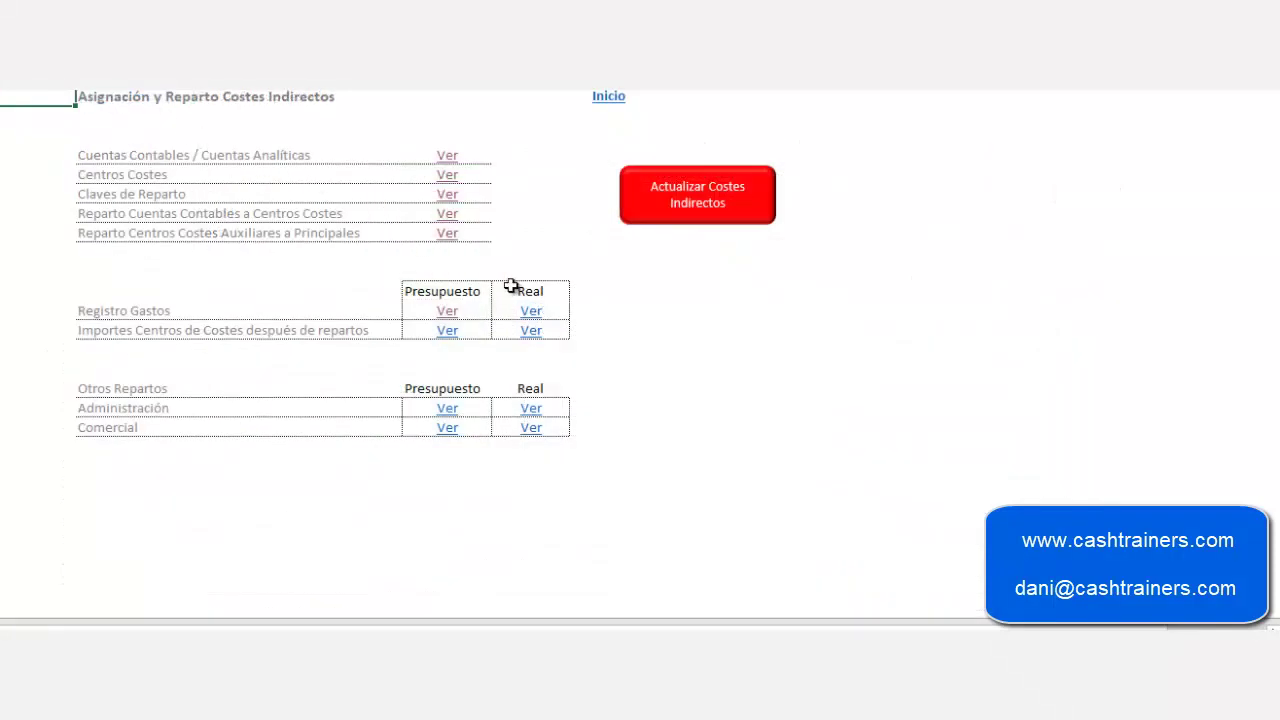
- Open the Presupuesto version of Importes Centros de Costes después de repartos and examine the monthly costs per principal centre
left_click(446, 331)
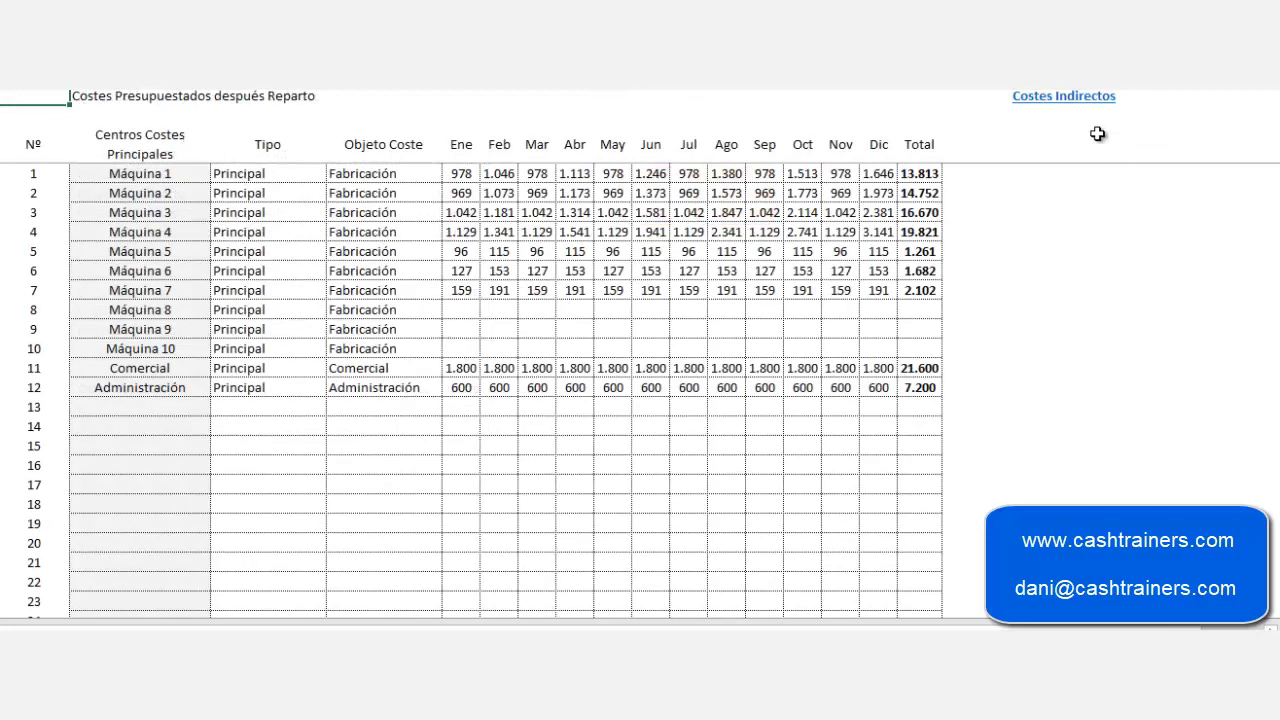
left_click(1040, 119)
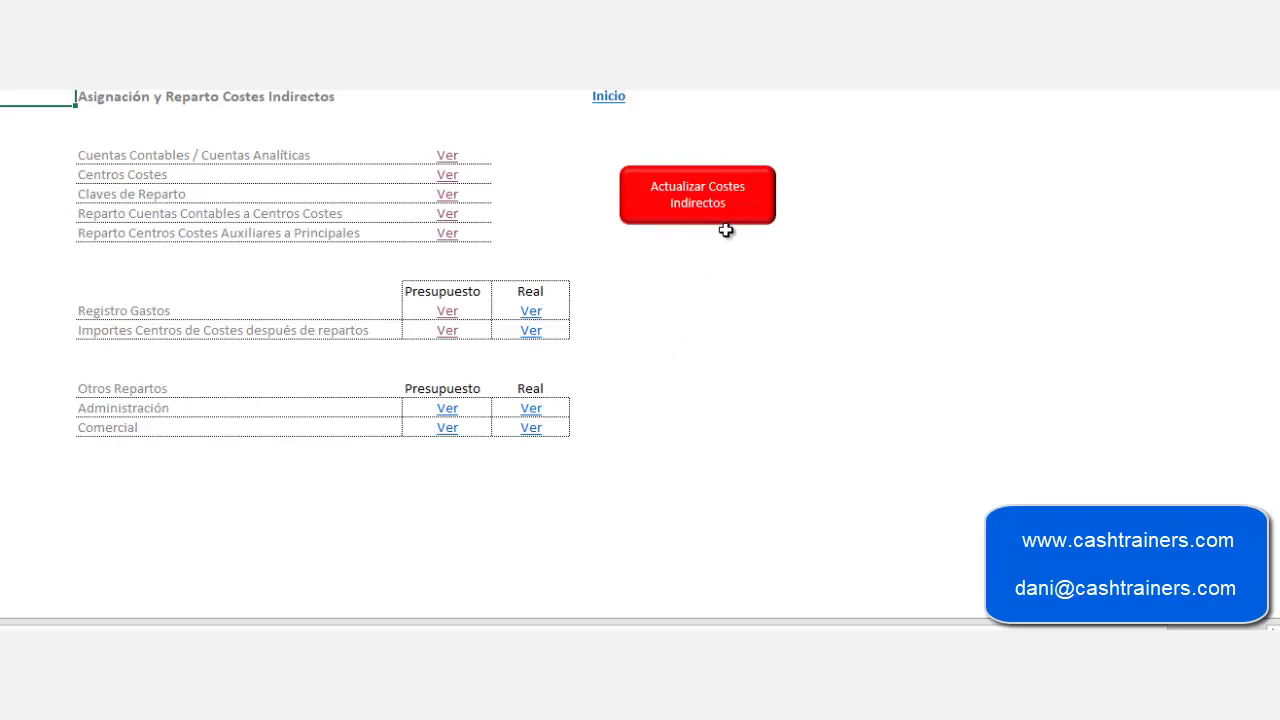
left_click(449, 332)
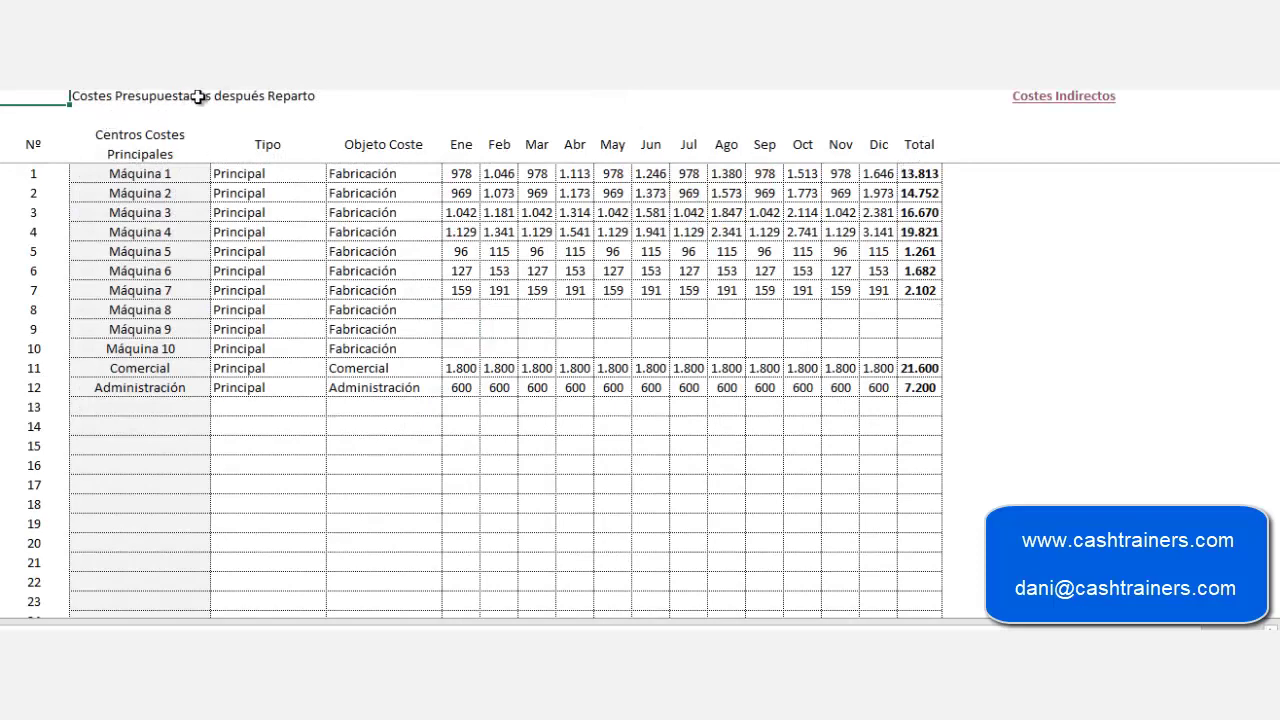
- Examine the Presupuesto allocation of the Administración centre to the products, starting from and returning to the indirect costs overview
left_click(1015, 96)
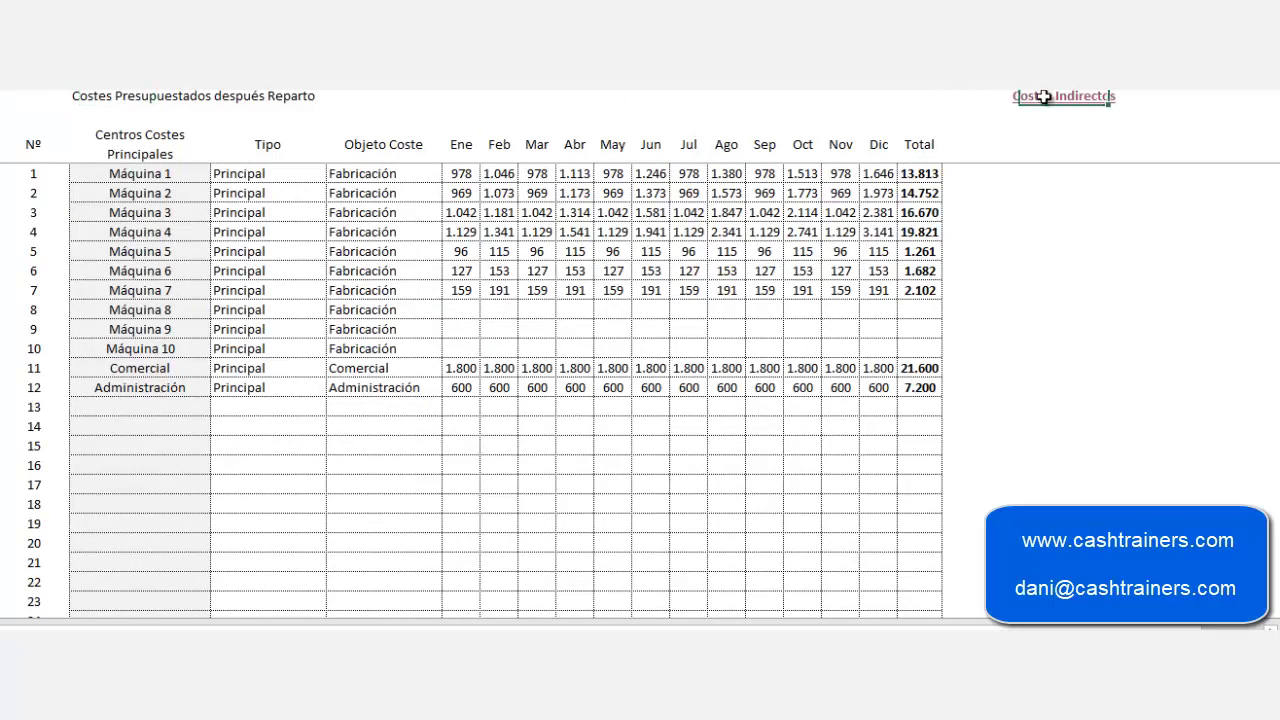
left_click(922, 231)
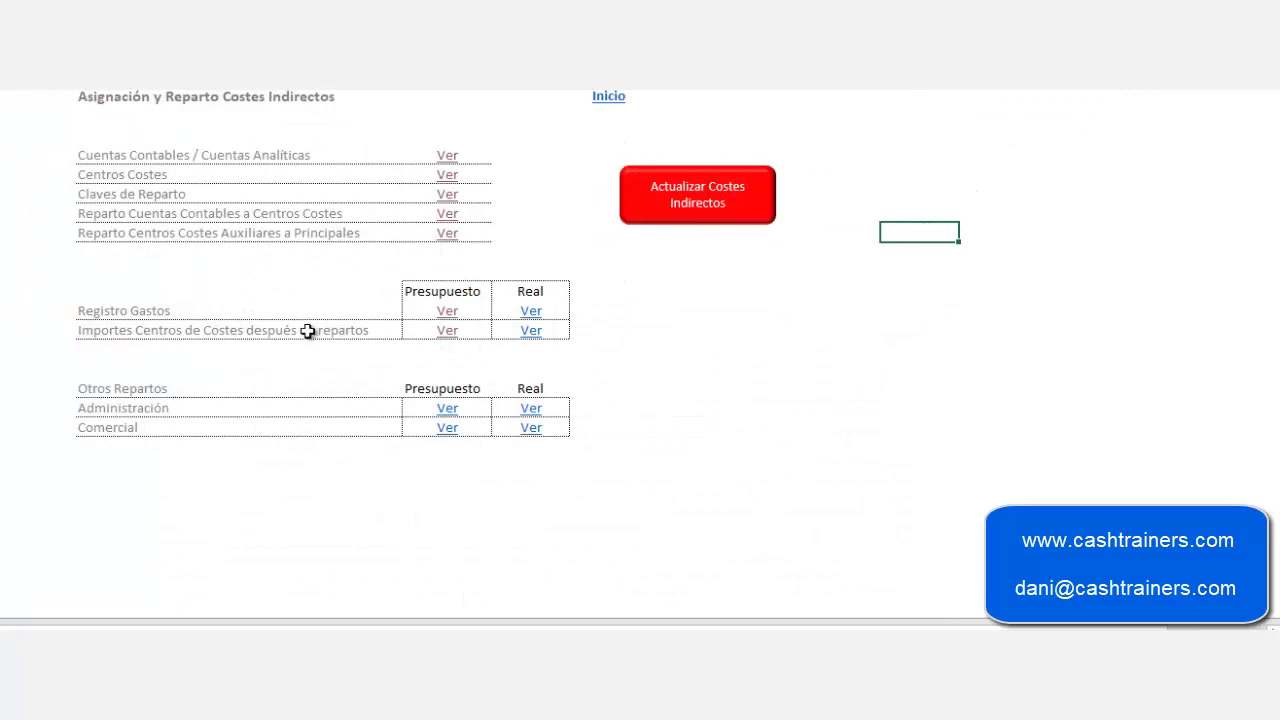
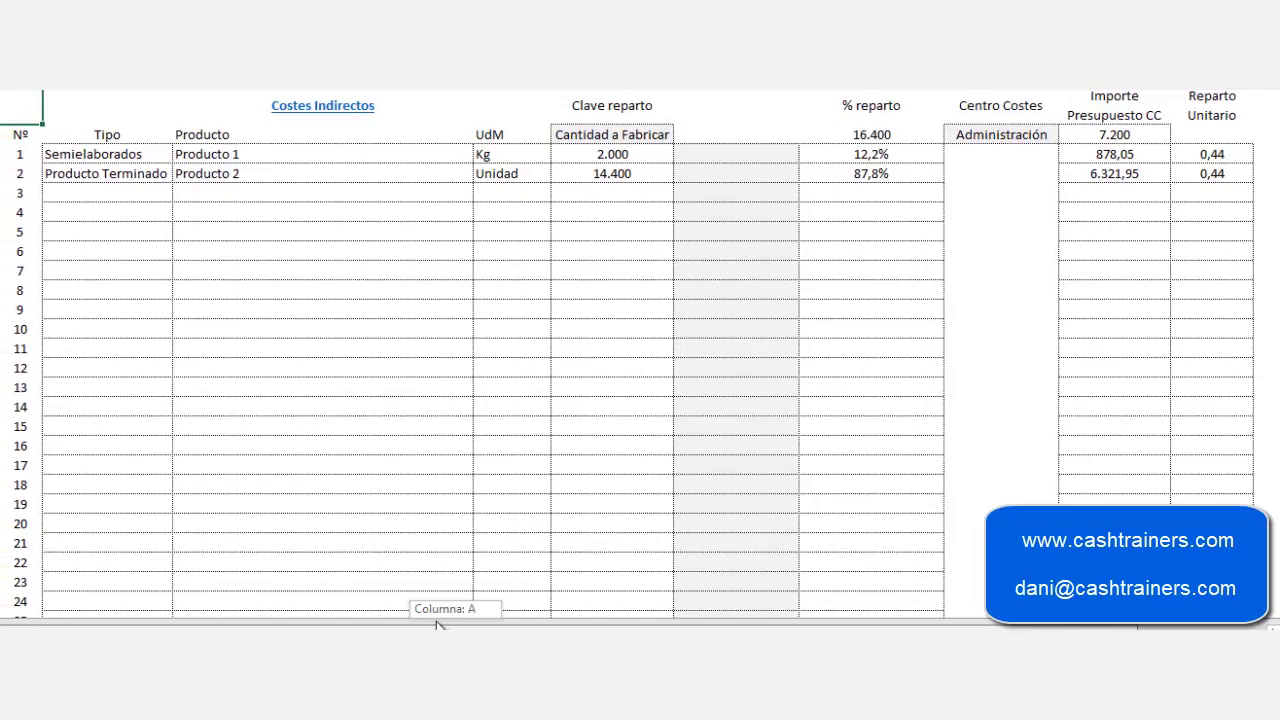
left_click_drag(437, 624, 437, 624)
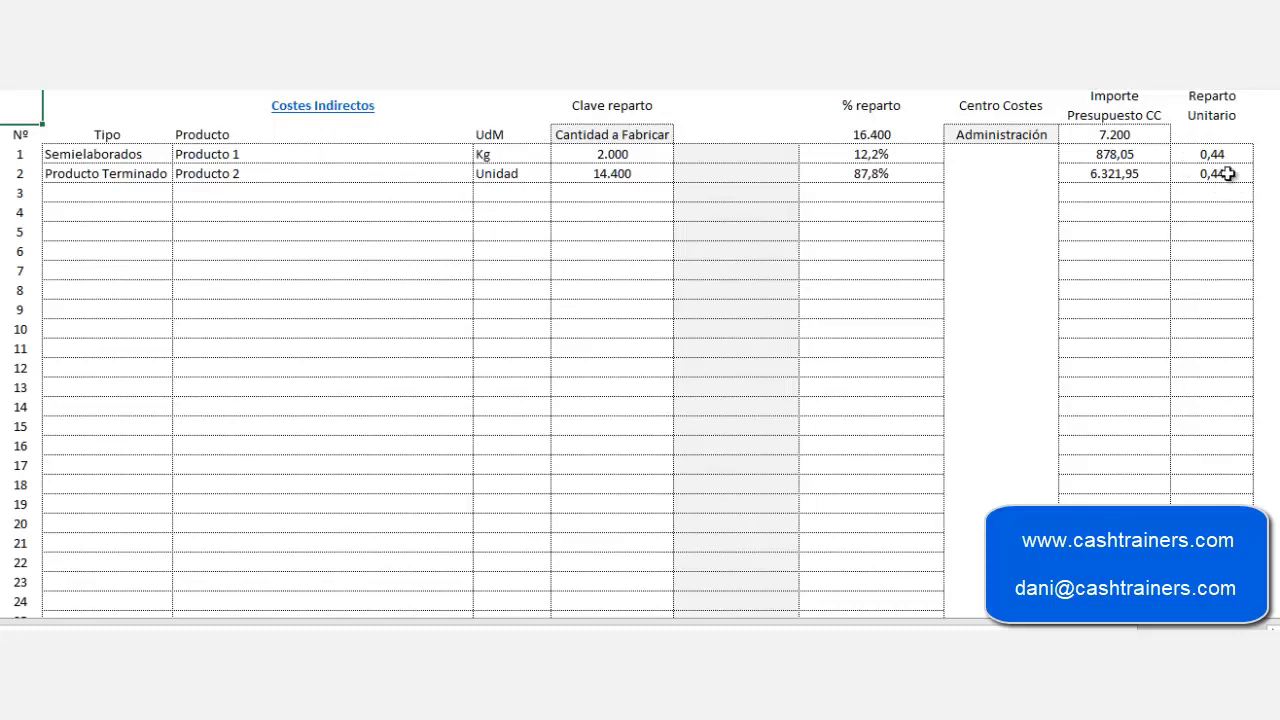
left_click(303, 122)
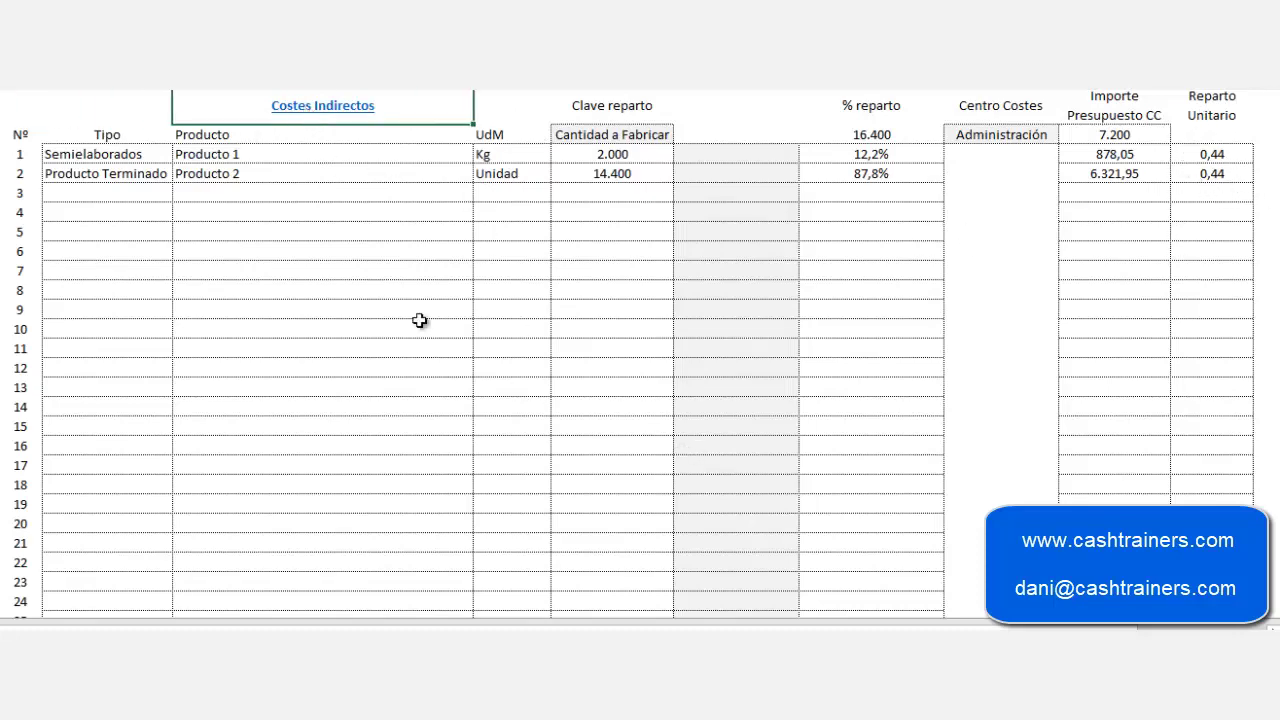
left_click(305, 118)
- Open the Presupuesto allocation for Comercial, examine its unit cost per product, and return to the start sheet
left_click(449, 428)
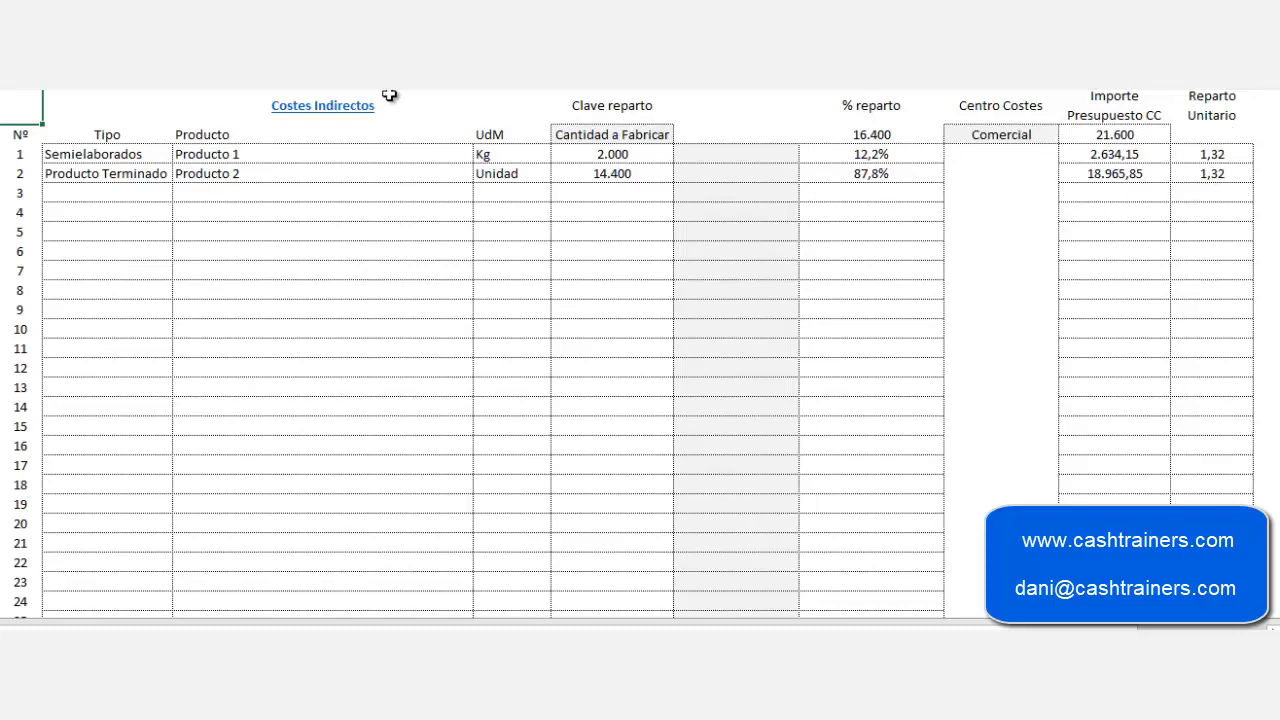
left_click(330, 108)
left_click(720, 274)
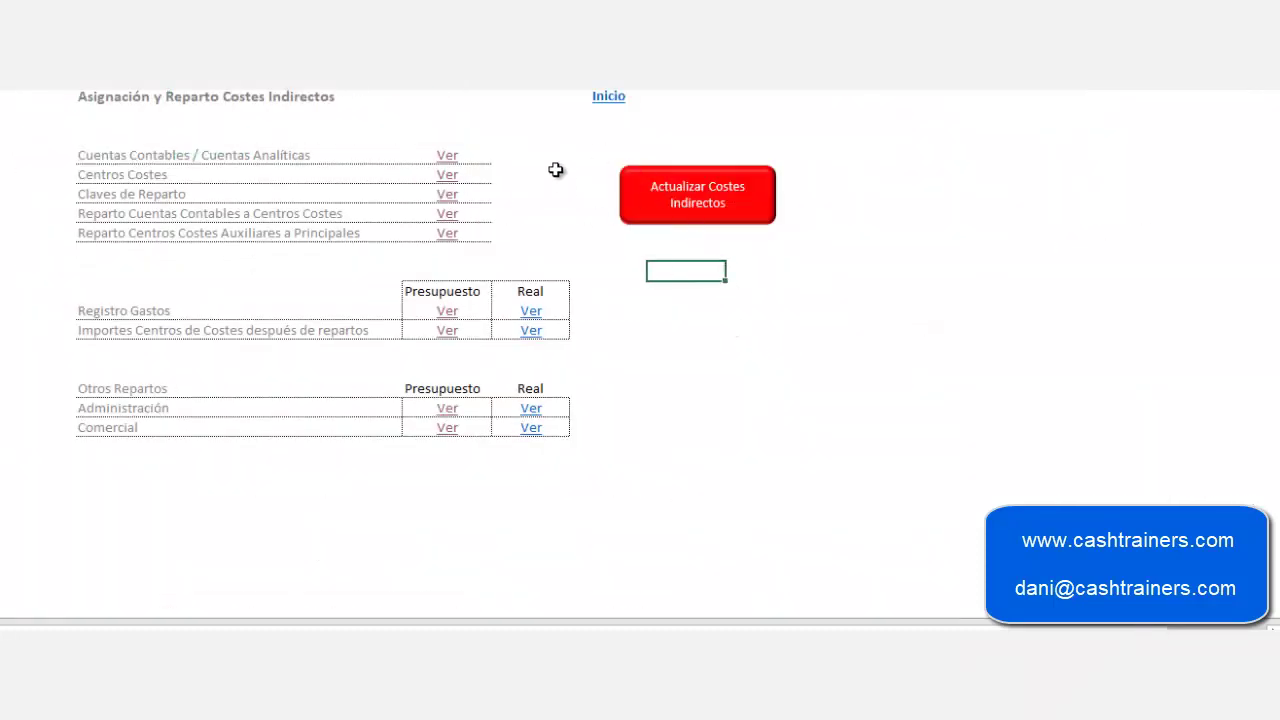
left_click(608, 97)
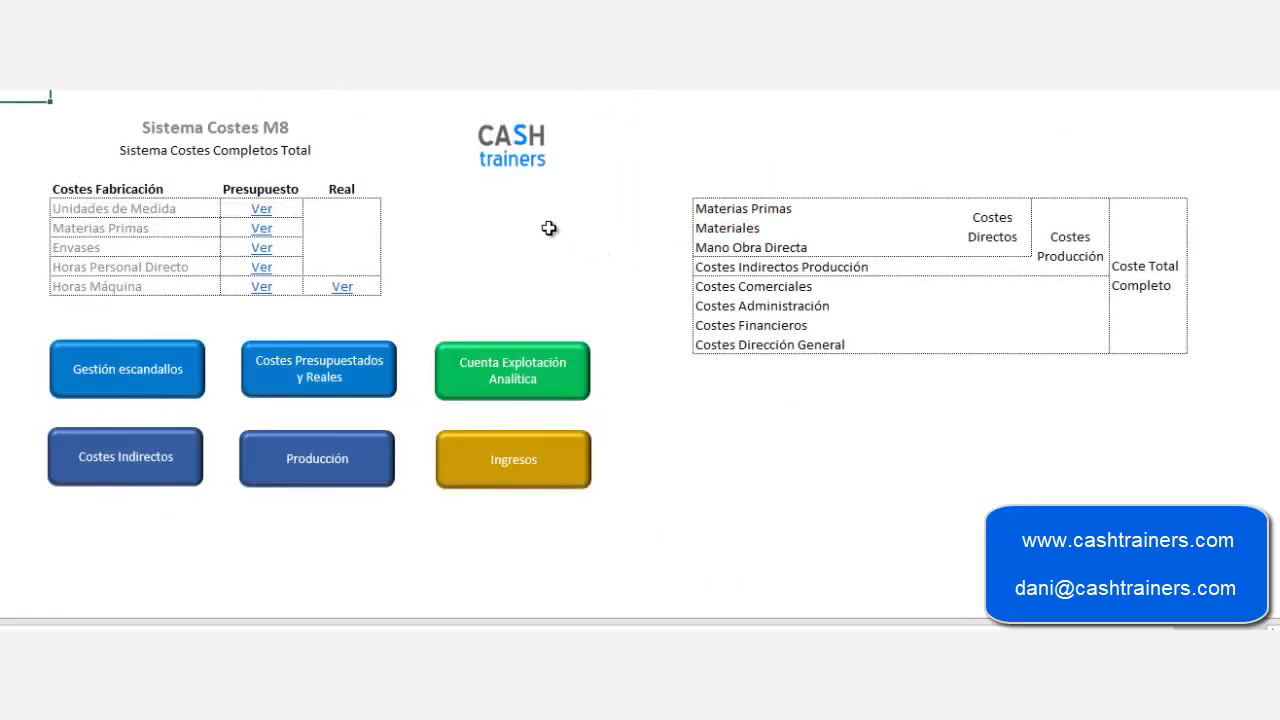
left_click(715, 146)
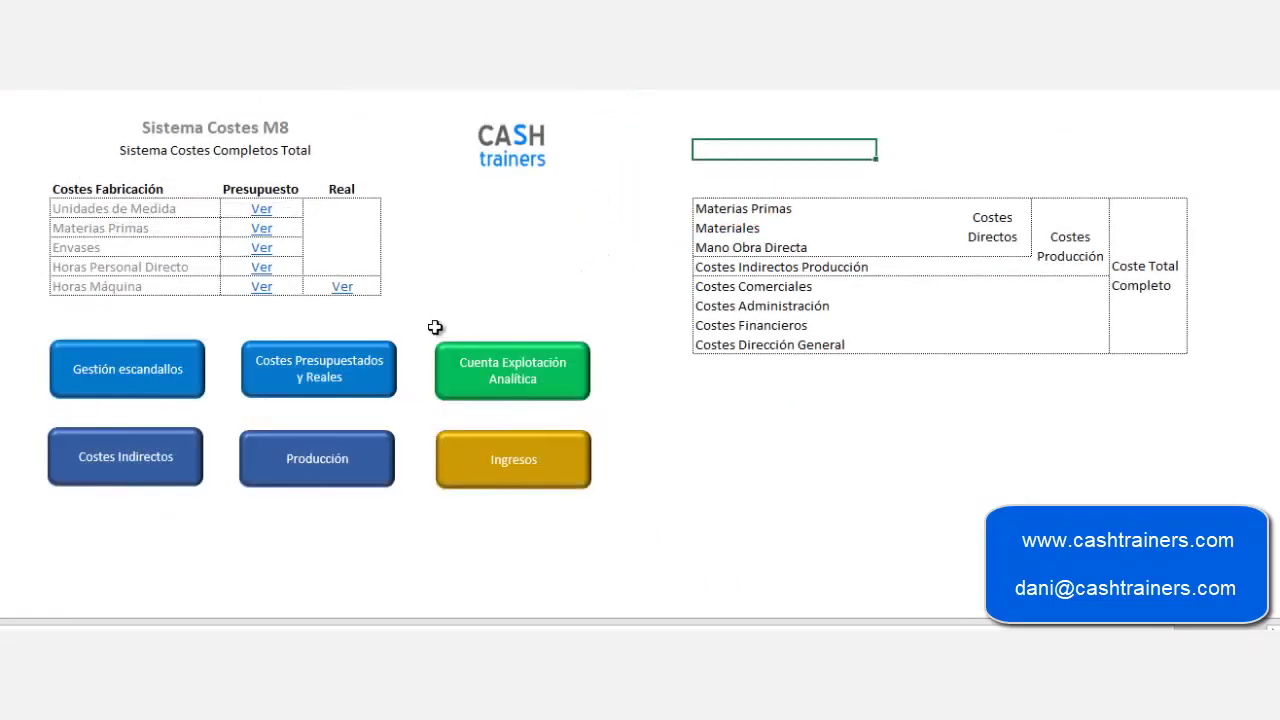
- Compare Producto 1's cost in Costes Presupuestados y Reales with the cost summary of Escandallo LC1, and return to the start sheet
left_click(357, 365)
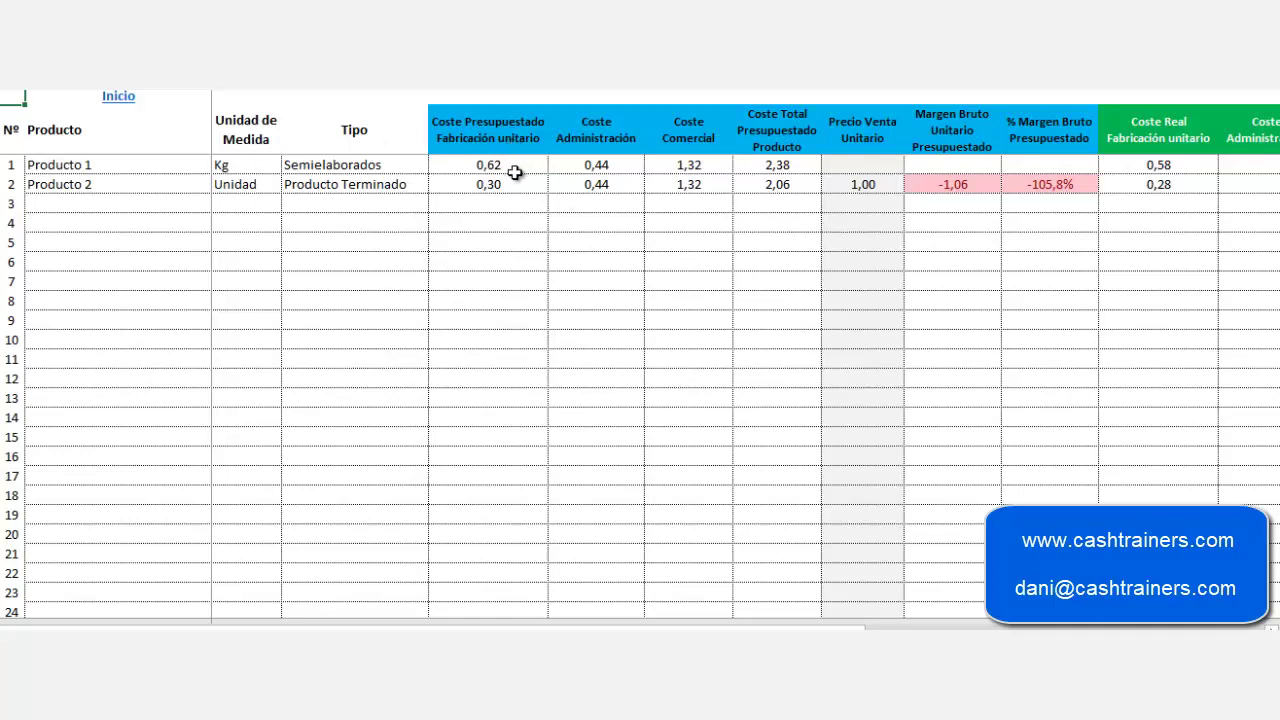
left_click(130, 98)
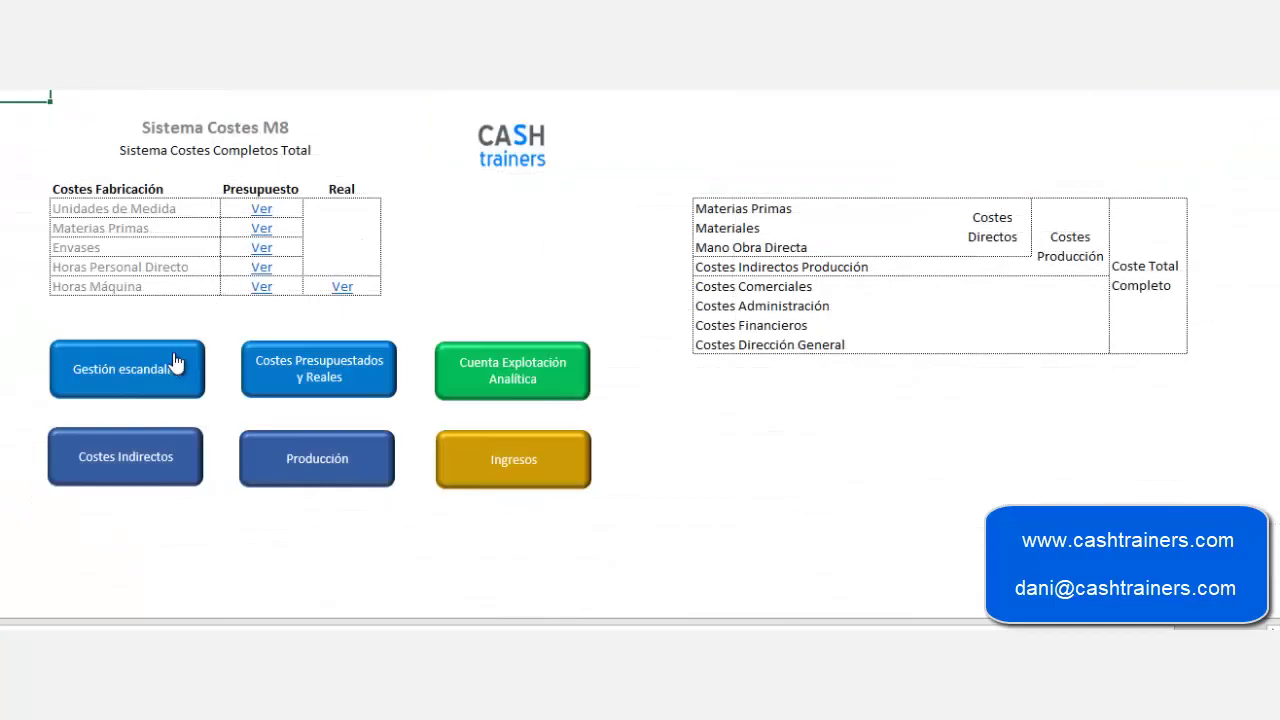
left_click(177, 362)
left_click(126, 156)
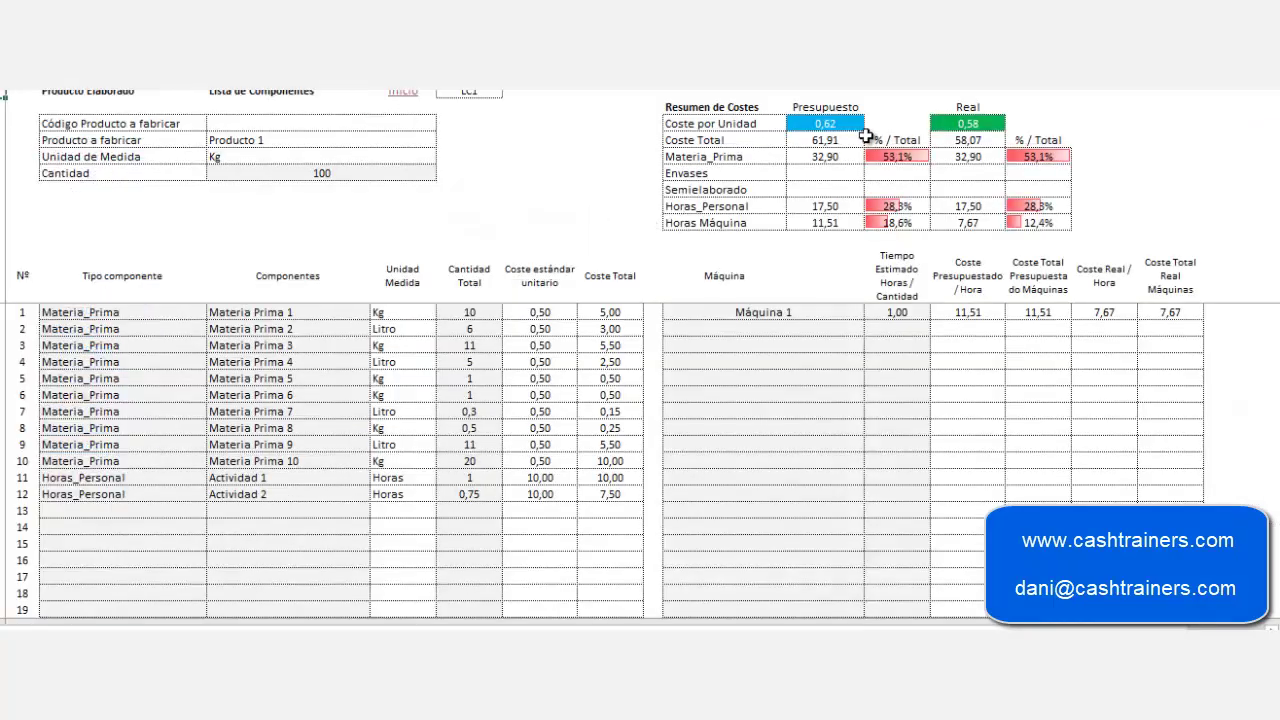
left_click(405, 93)
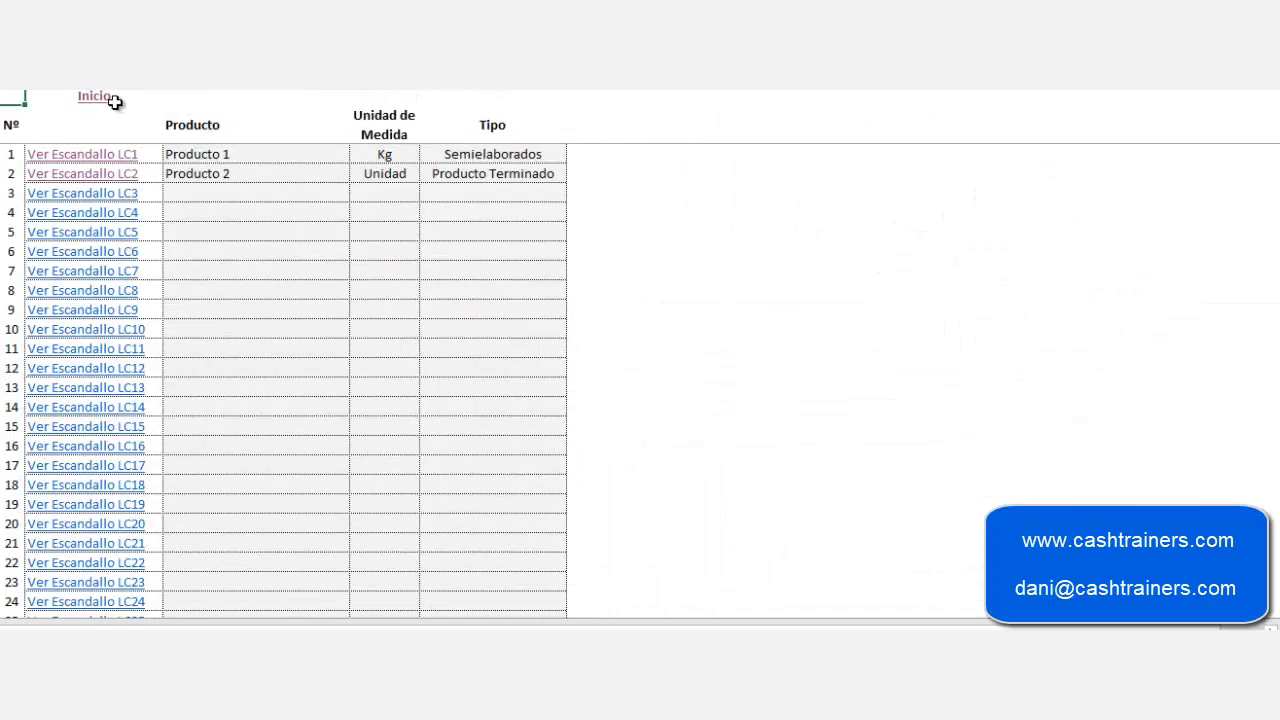
left_click(115, 100)
- Reopen Costes Presupuestados y Reales and examine Producto 1's budgeted costs and both products' Precio Venta Unitario
left_click(394, 360)
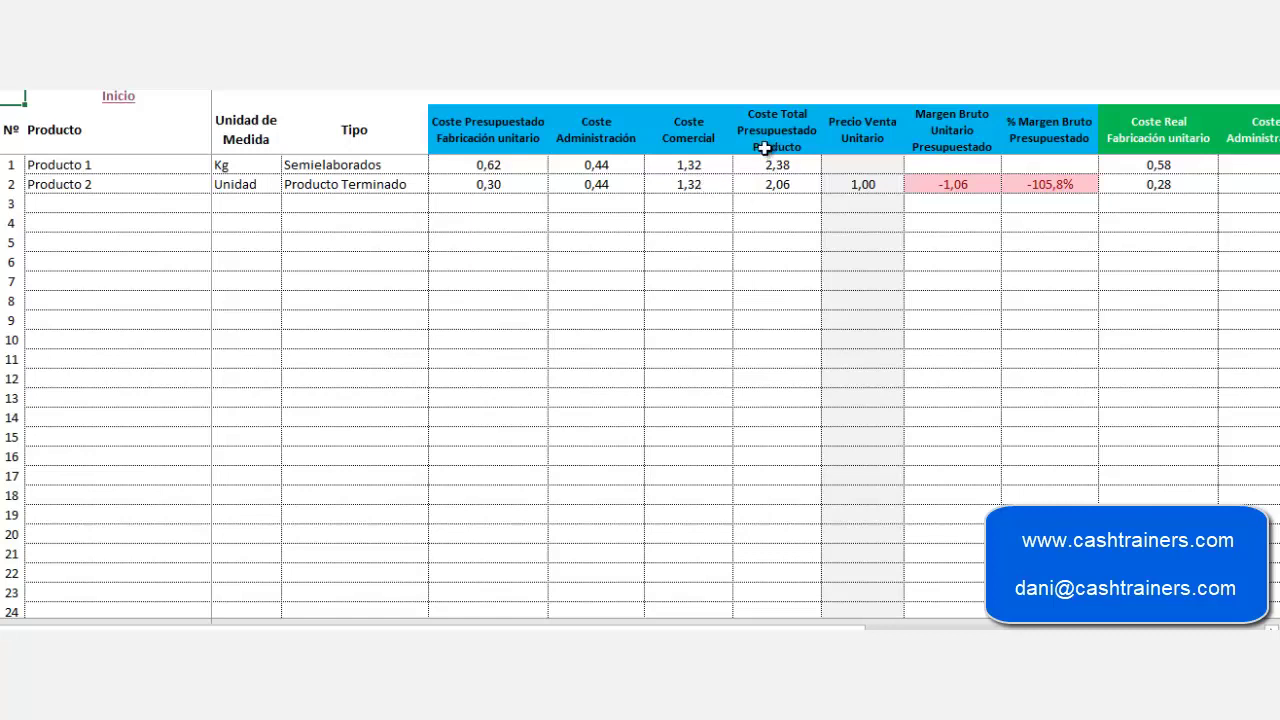
left_click(511, 168)
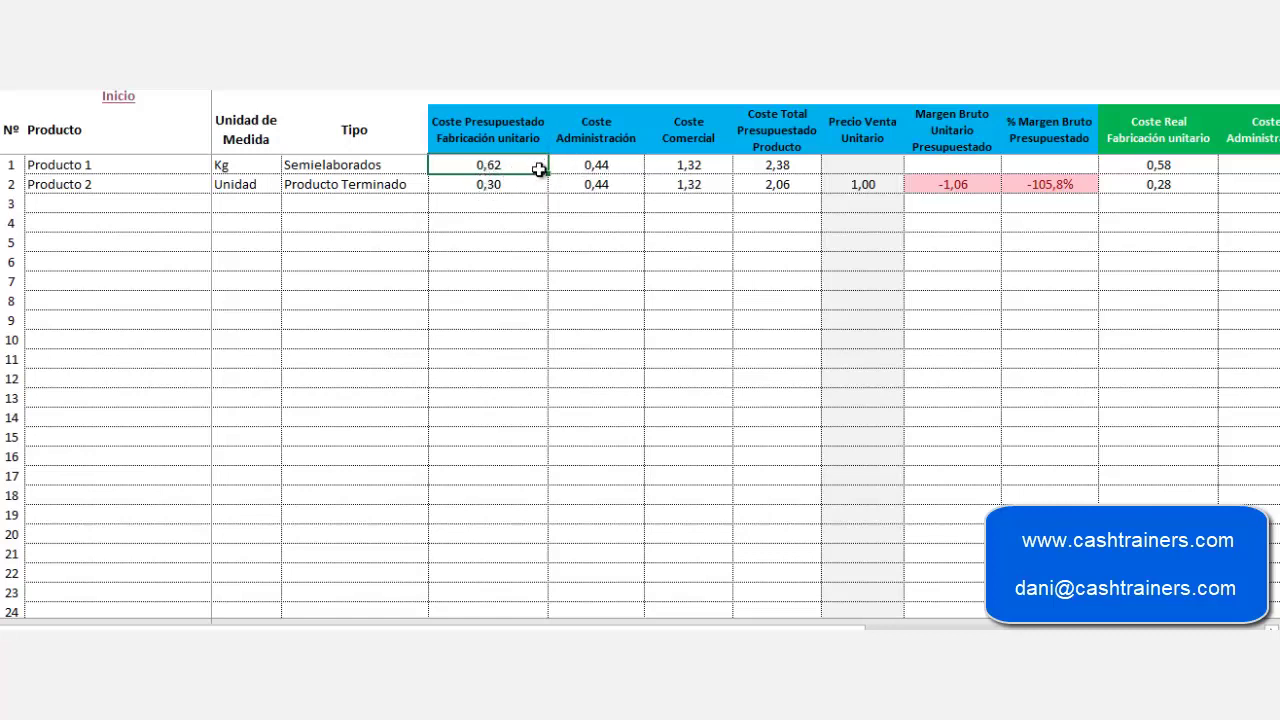
left_click(800, 168)
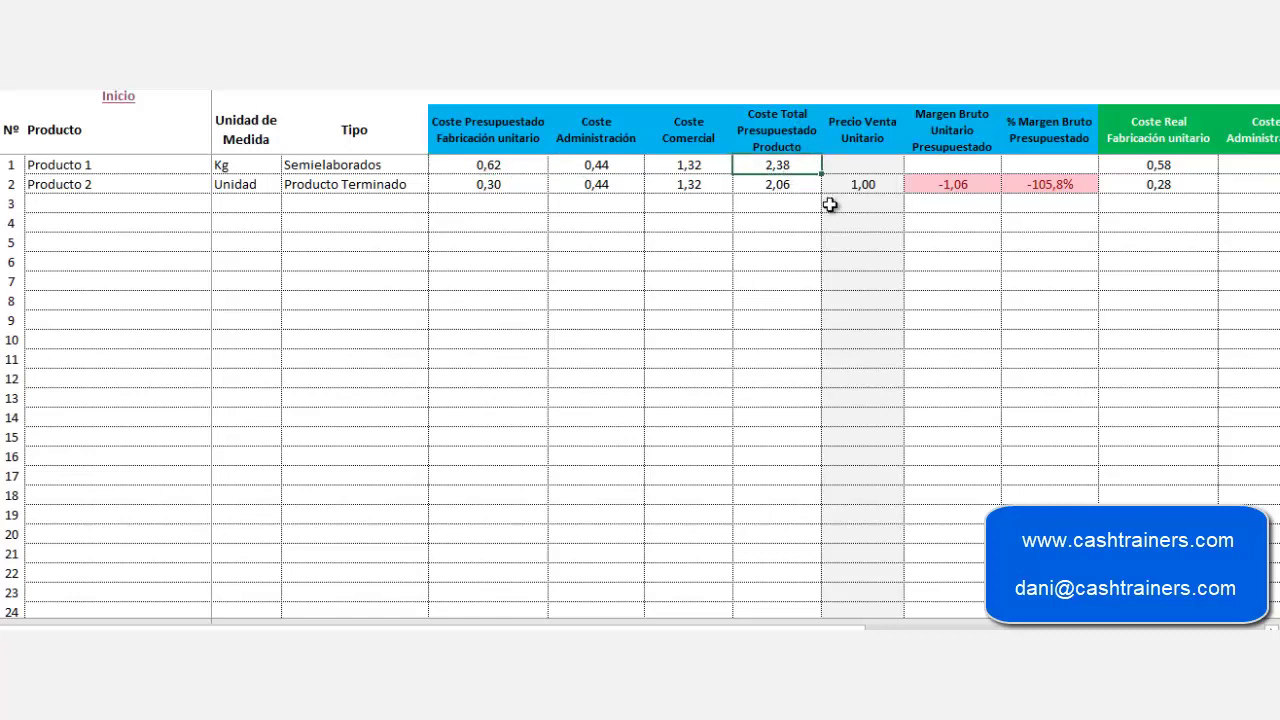
left_click(829, 164)
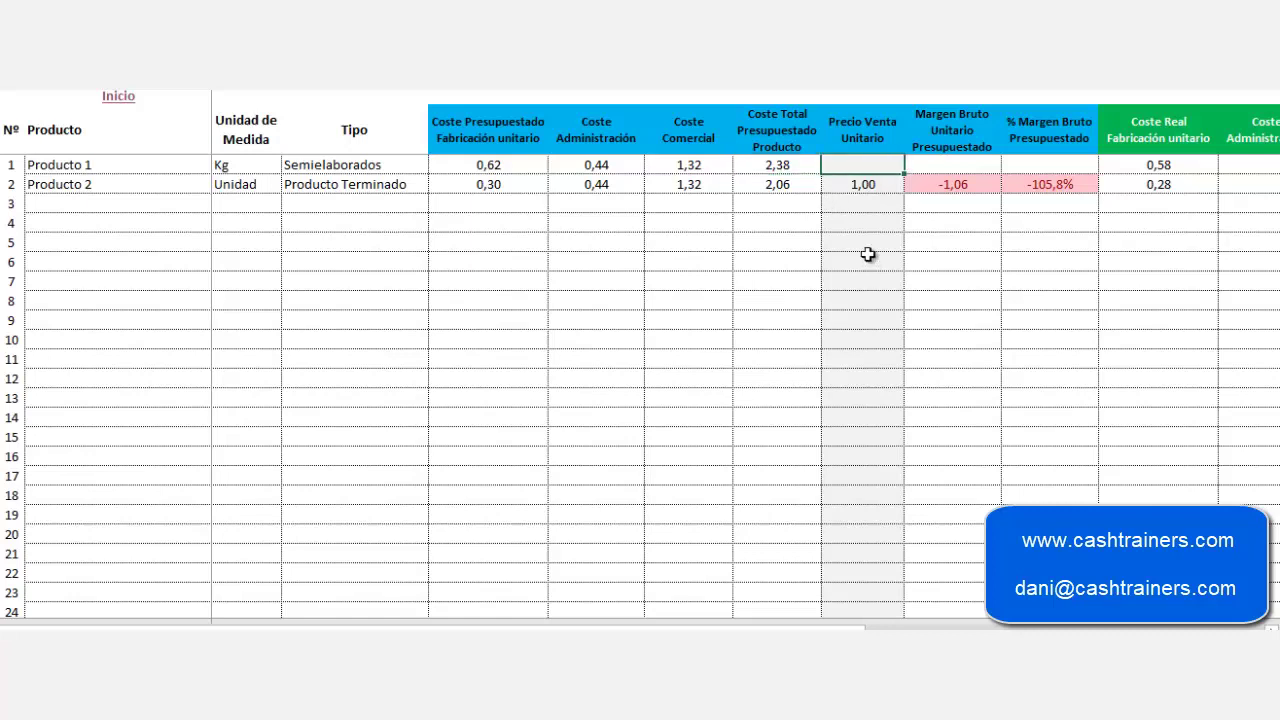
left_click(864, 189)
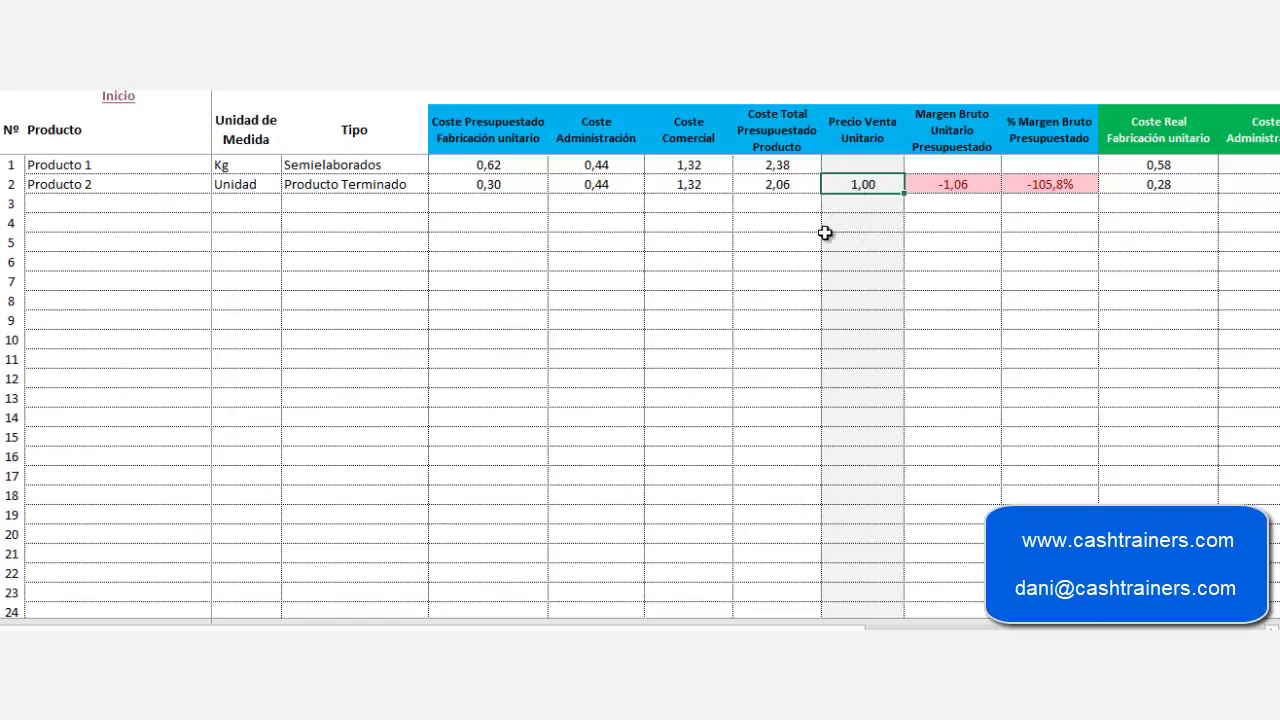
left_click(853, 95)
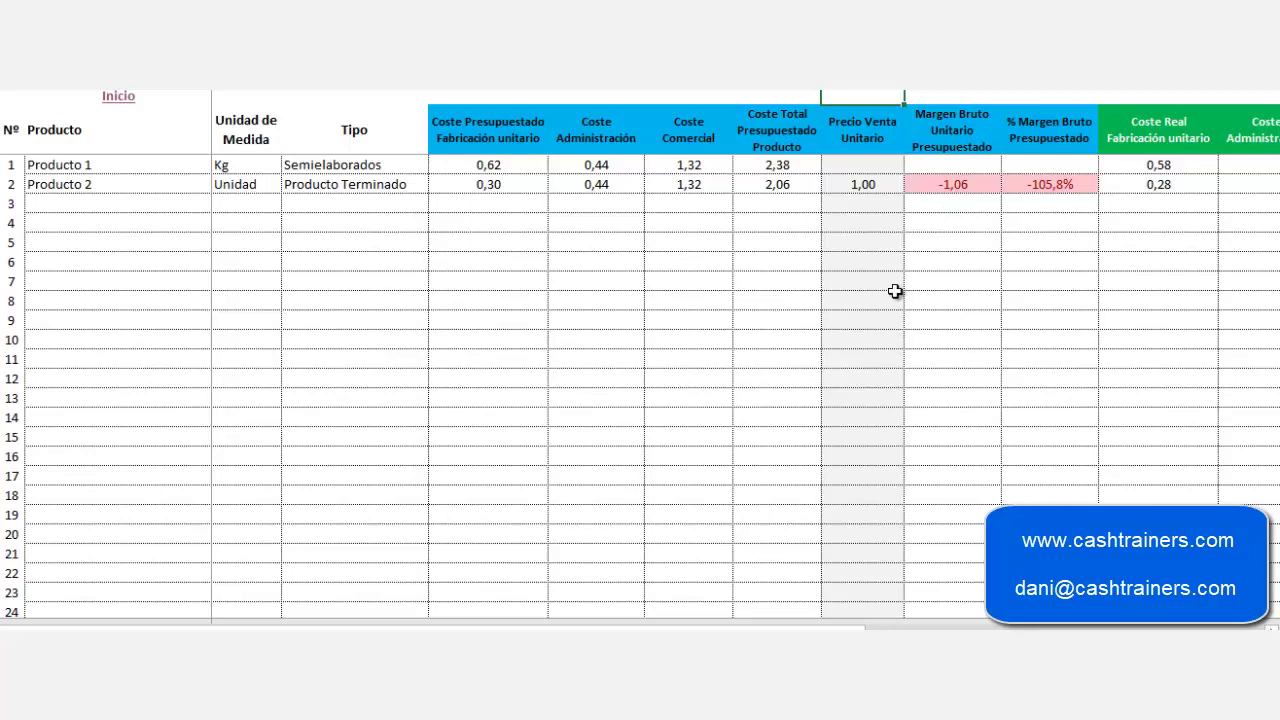
- Examine Producto 2's Coste Comercial and Coste Total Presupuestado against its unit sale price
left_click(777, 184)
left_click_drag(691, 178, 710, 185)
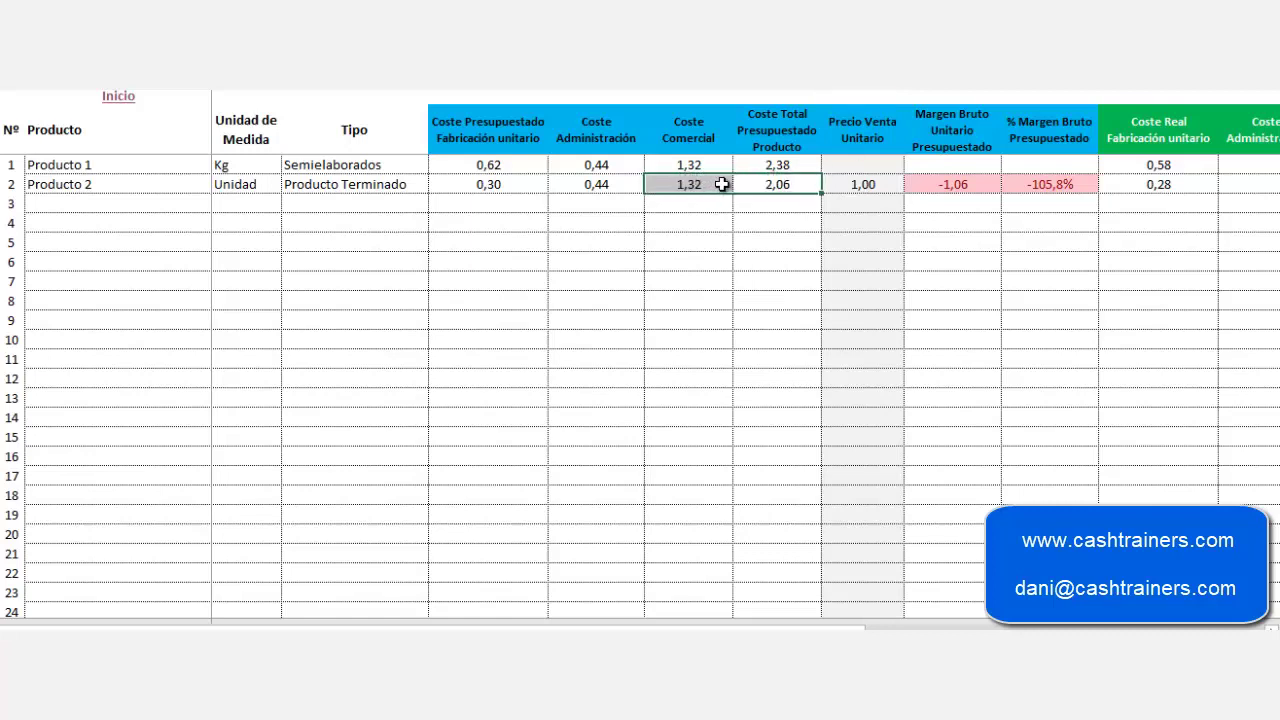
key("ctrl+v")
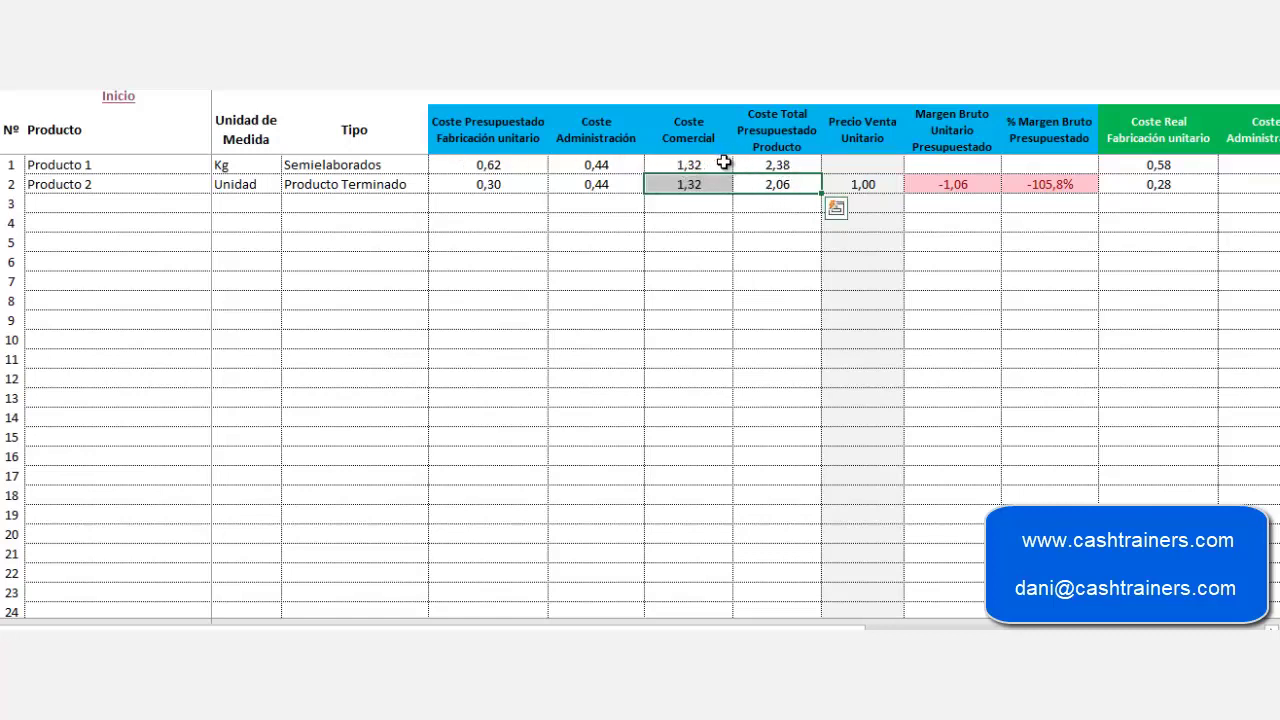
left_click(729, 97)
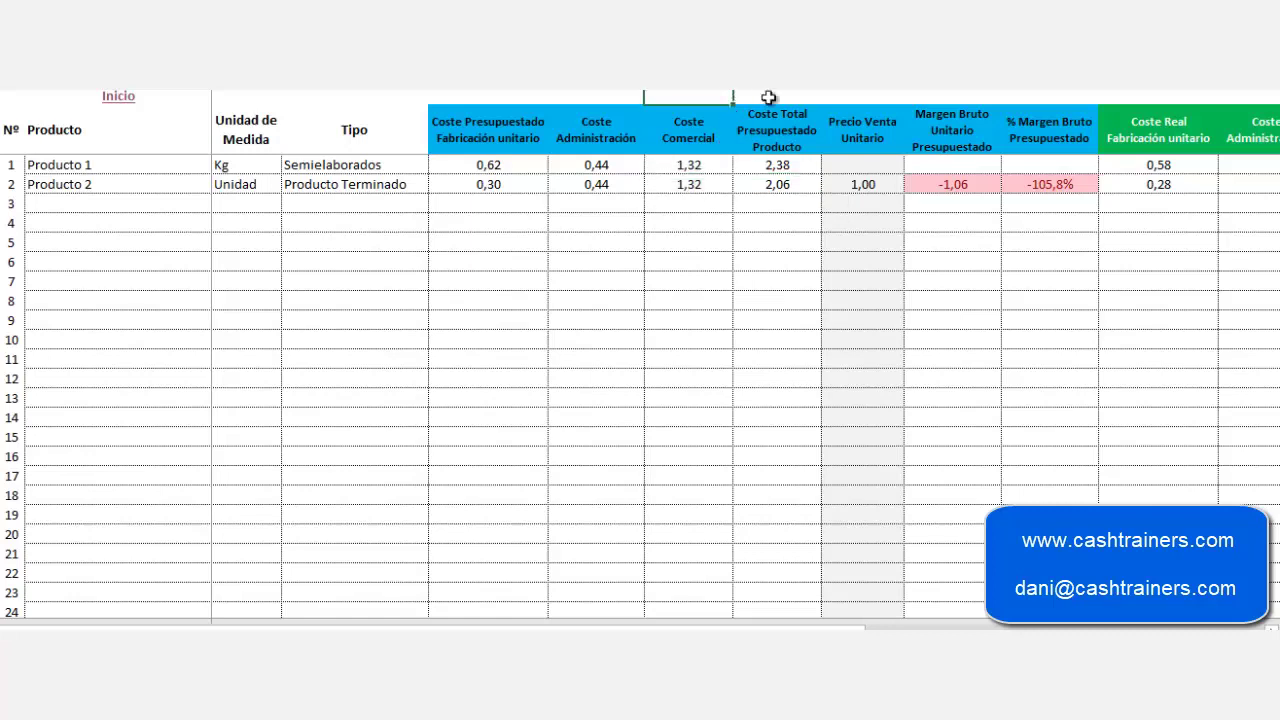
left_click(857, 103)
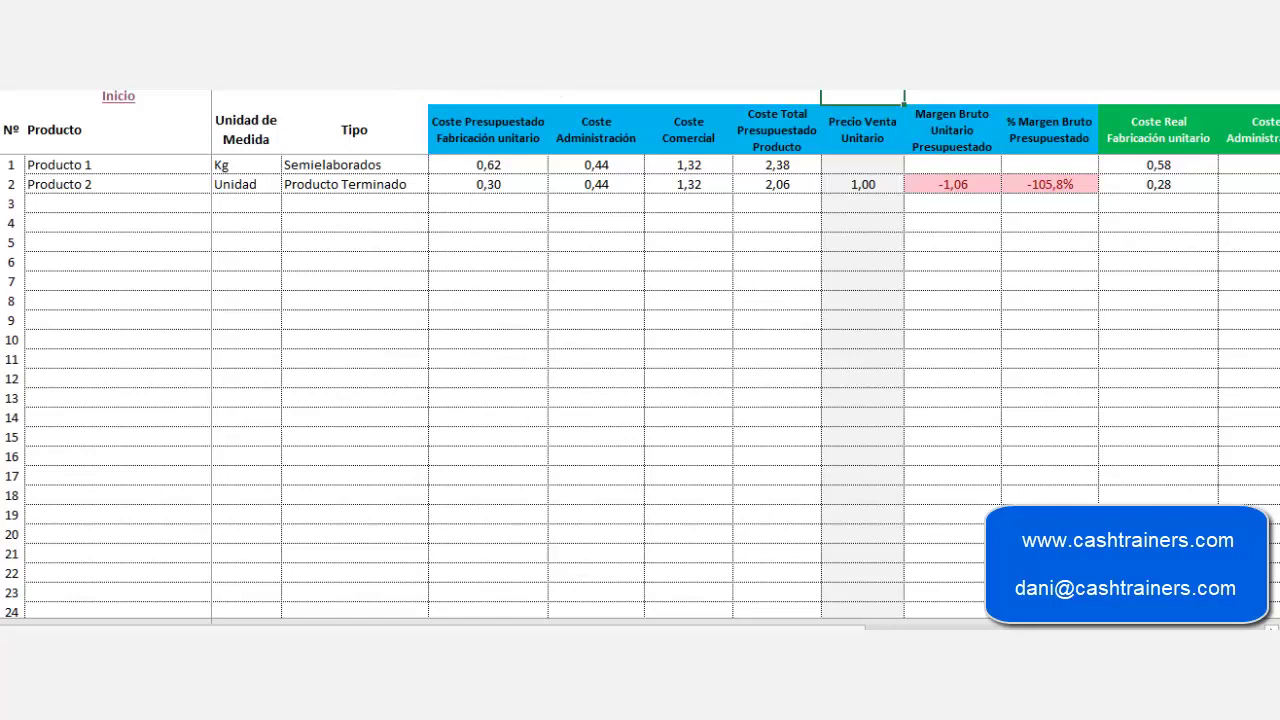
- Review the budgeted and real cost and margin columns across the product table, and return to the start sheet
left_click_drag(572, 628, 569, 628)
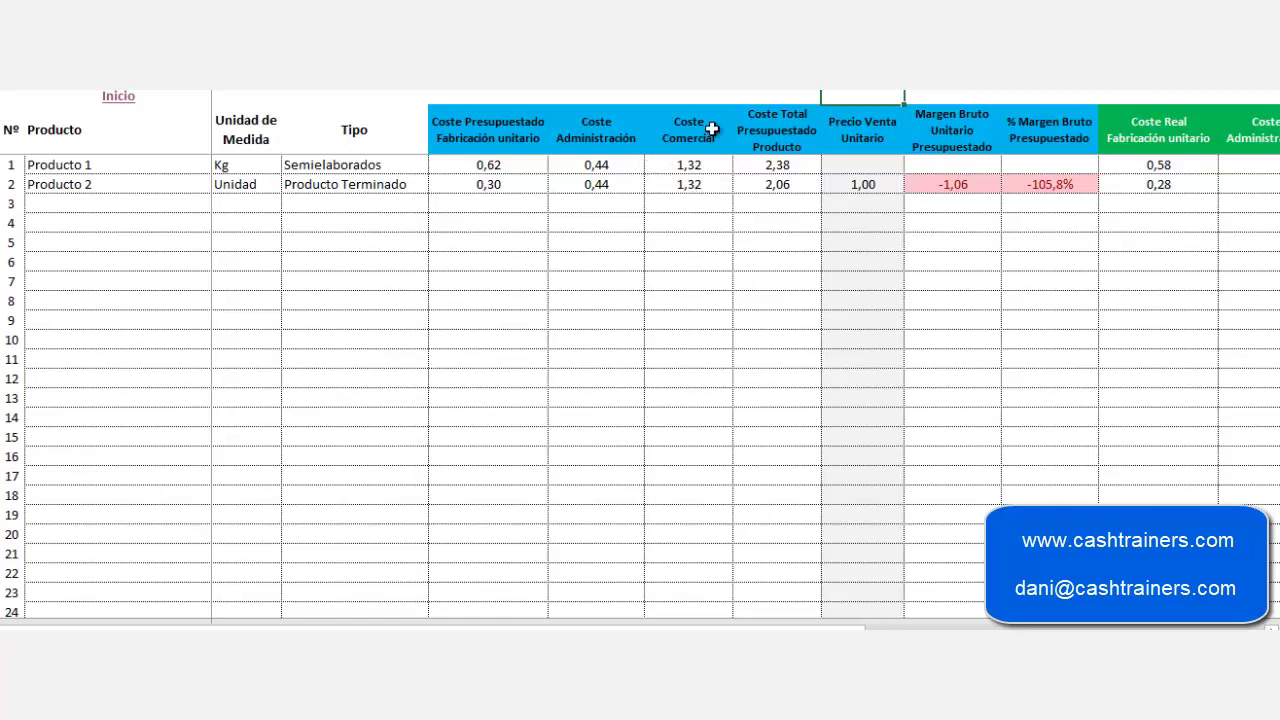
mouse_move(736, 627)
left_mouse_down()
mouse_move(770, 627)
mouse_move(736, 628)
left_mouse_up()
left_click(335, 96)
left_click(266, 95)
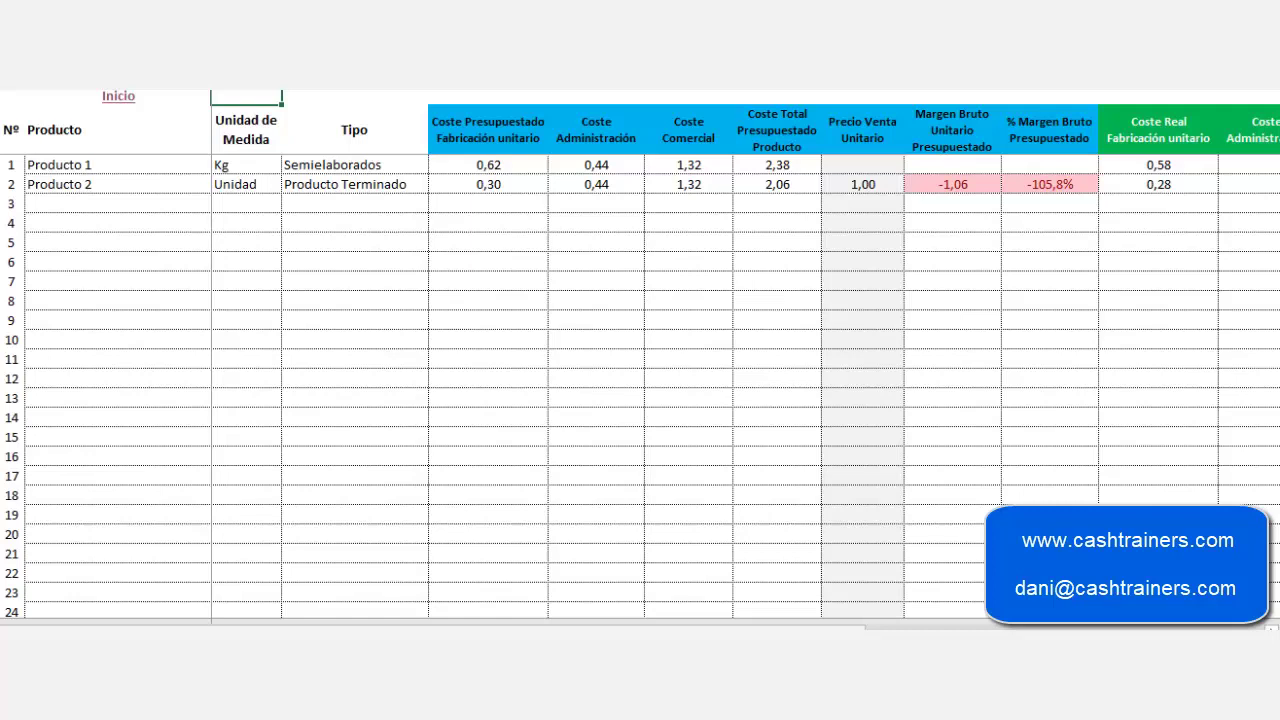
left_click_drag(655, 627, 655, 627)
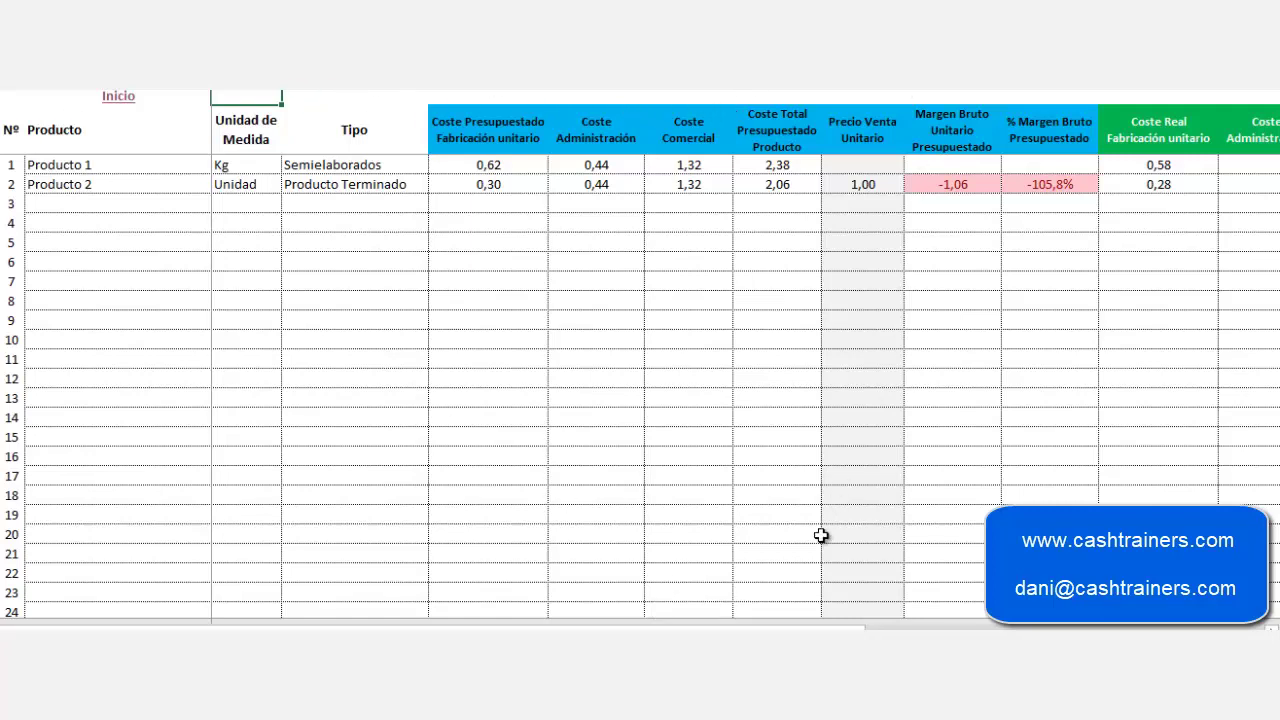
left_click_drag(700, 627, 605, 488)
scroll(872, 92, "right", 1)
left_click(112, 98)
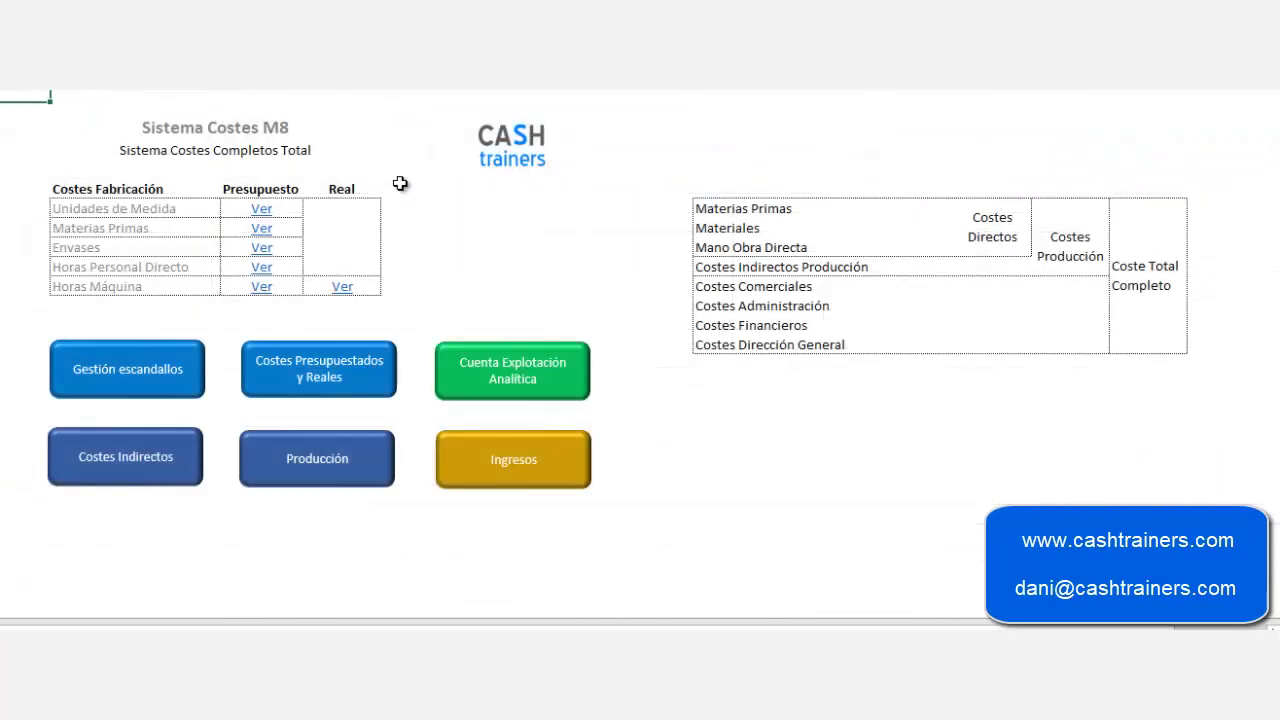
- Open Costes Indirectos to view the Otros Repartos entries for Administración and Comercial, and return to the start sheet
left_click(522, 240)
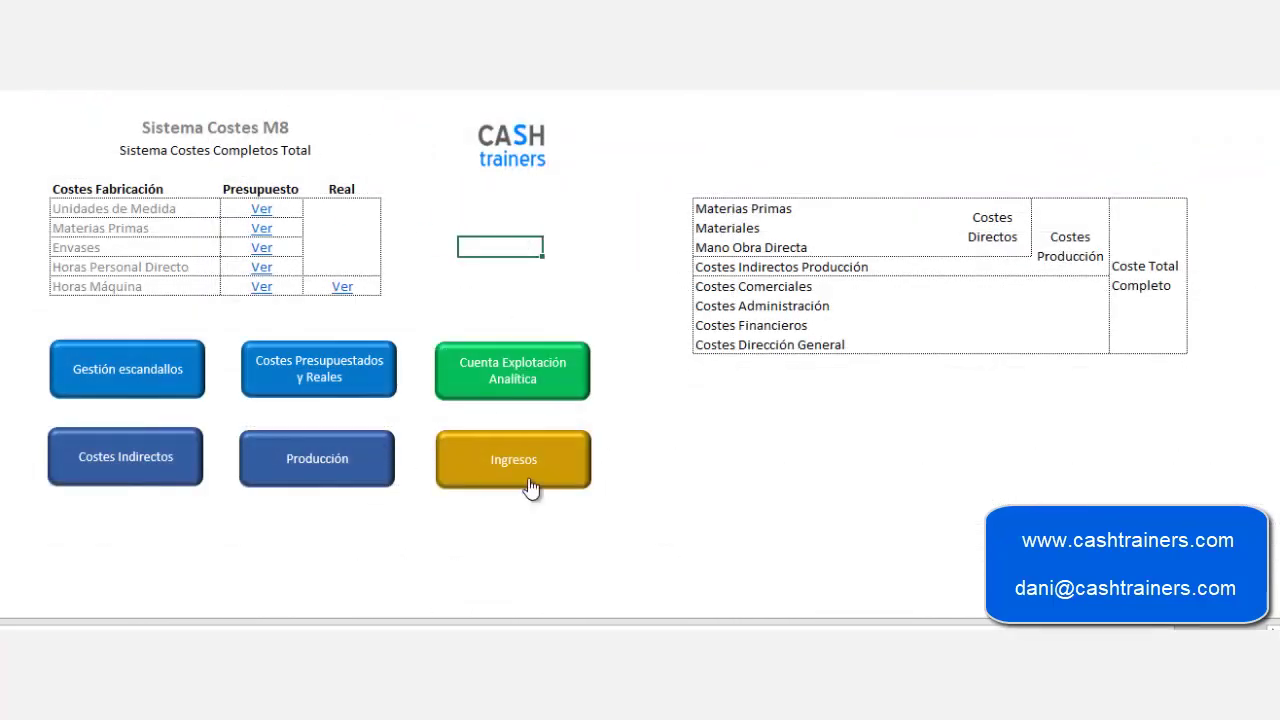
left_click(124, 476)
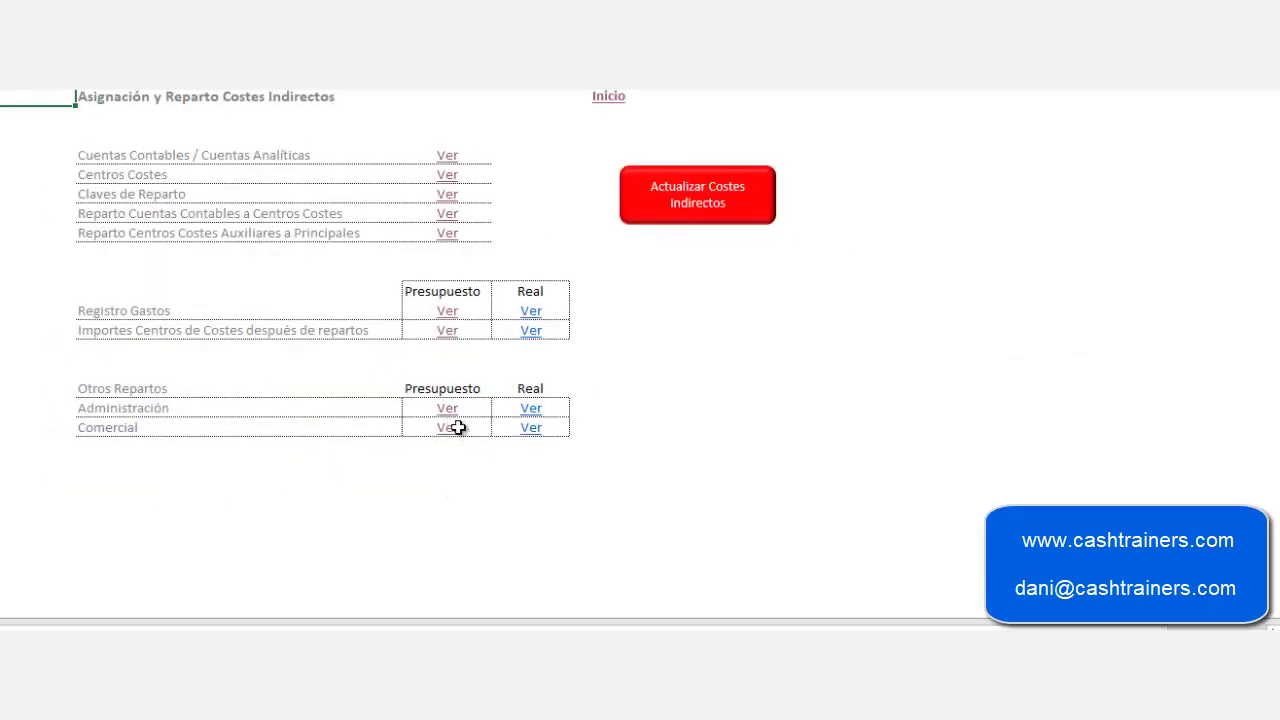
left_click(663, 370)
left_click(620, 95)
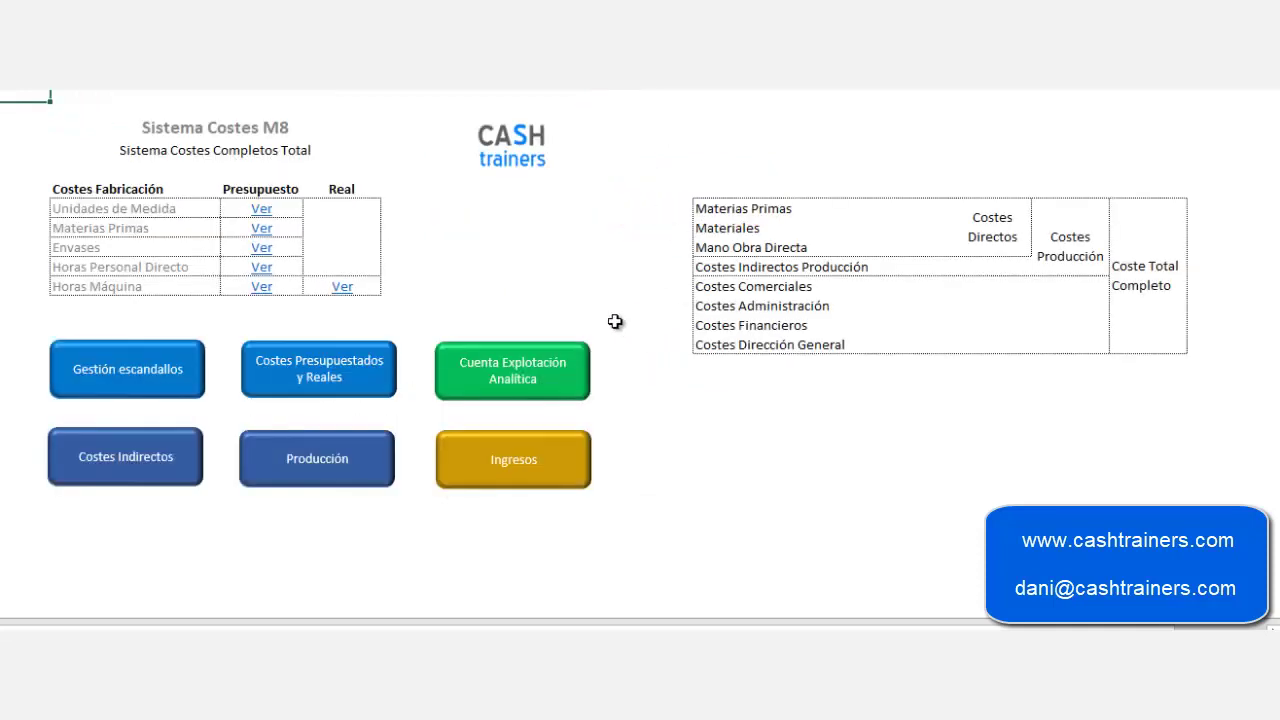
- Open the Presupuesto Cantidad a Fabricar under Producción, examine the annual quantity per product, and return to the start sheet
left_click(340, 465)
left_click(300, 153)
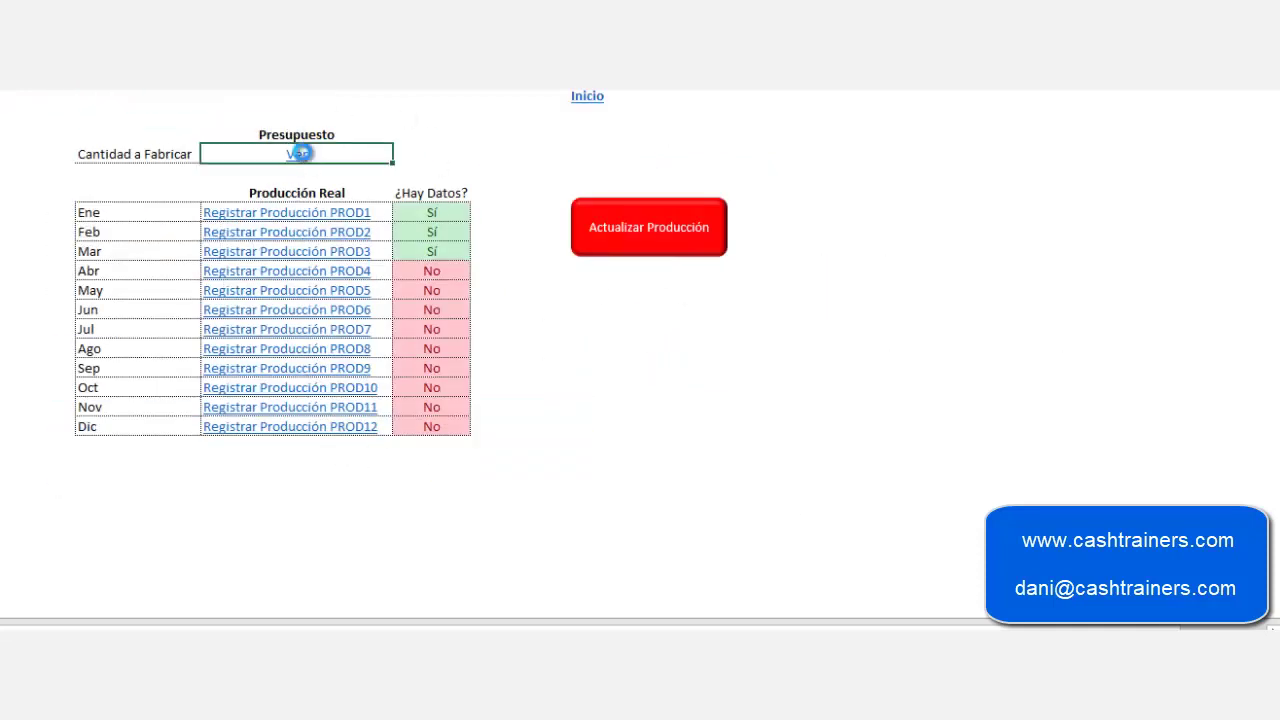
left_click(663, 268)
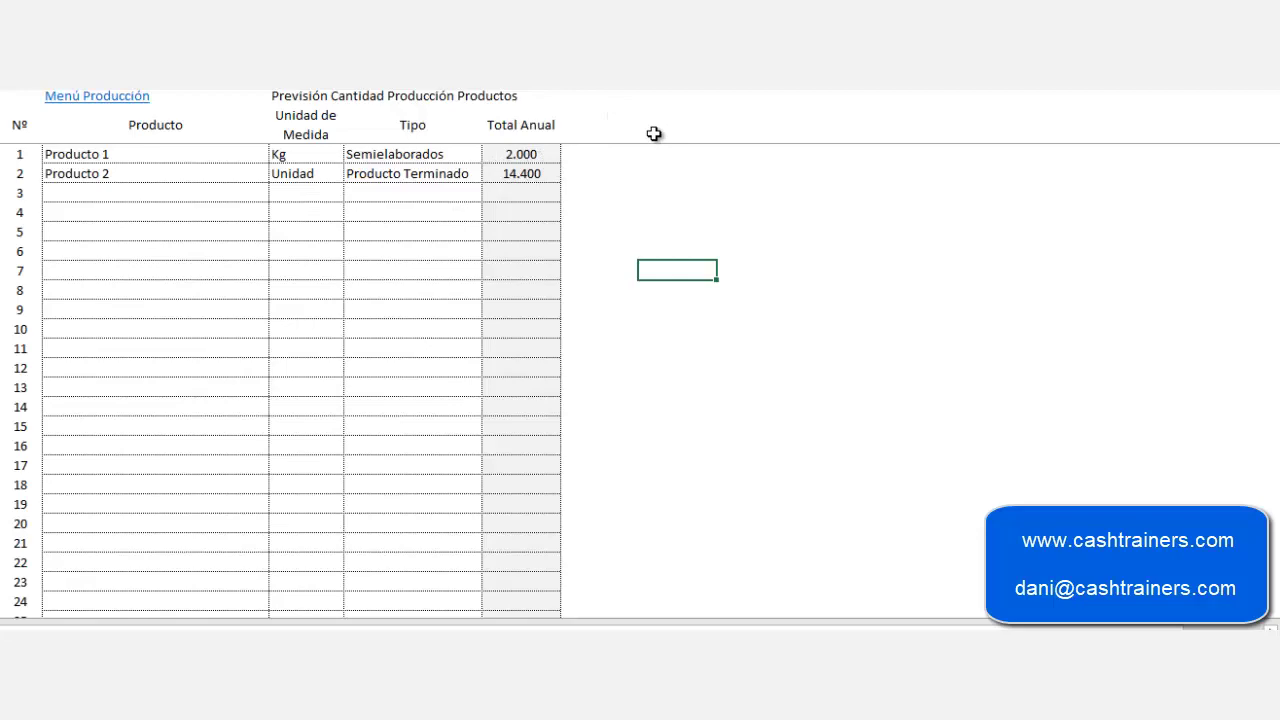
left_click(52, 98)
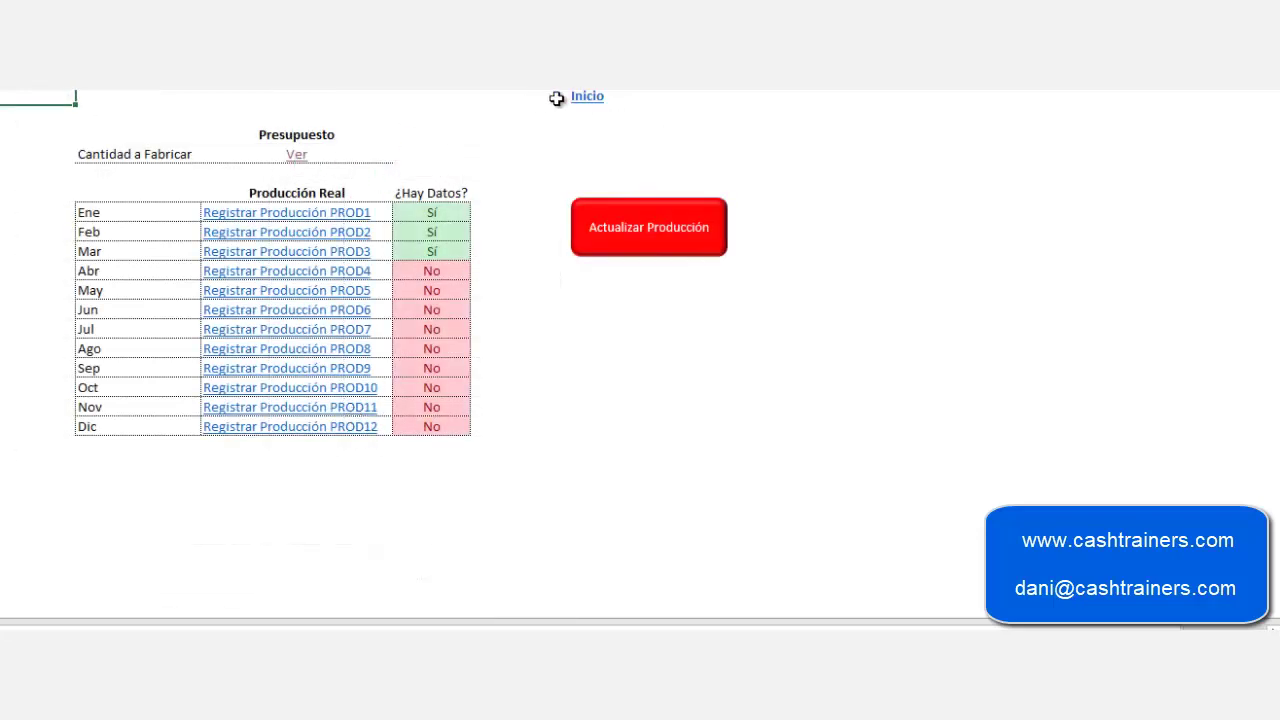
left_click(587, 96)
- Open the Presupuesto allocation for Administración from Costes Indirectos and examine its Clave reparto
left_click(195, 474)
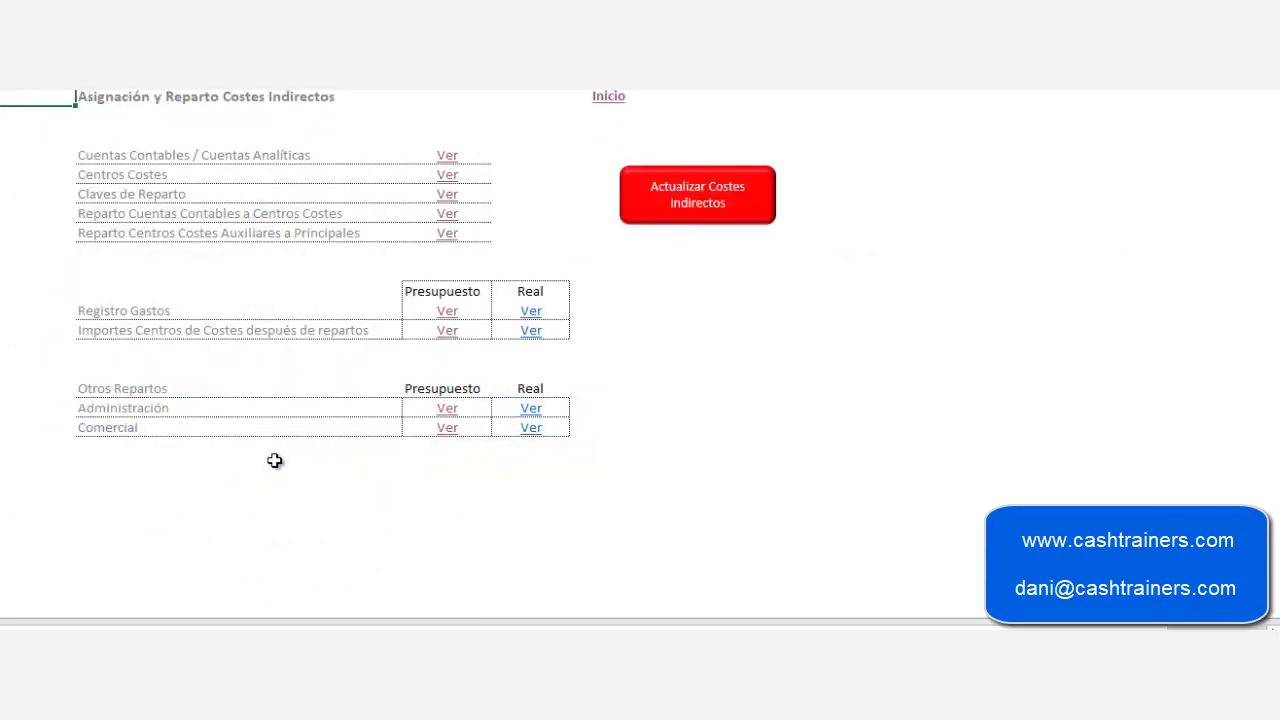
left_click(447, 408)
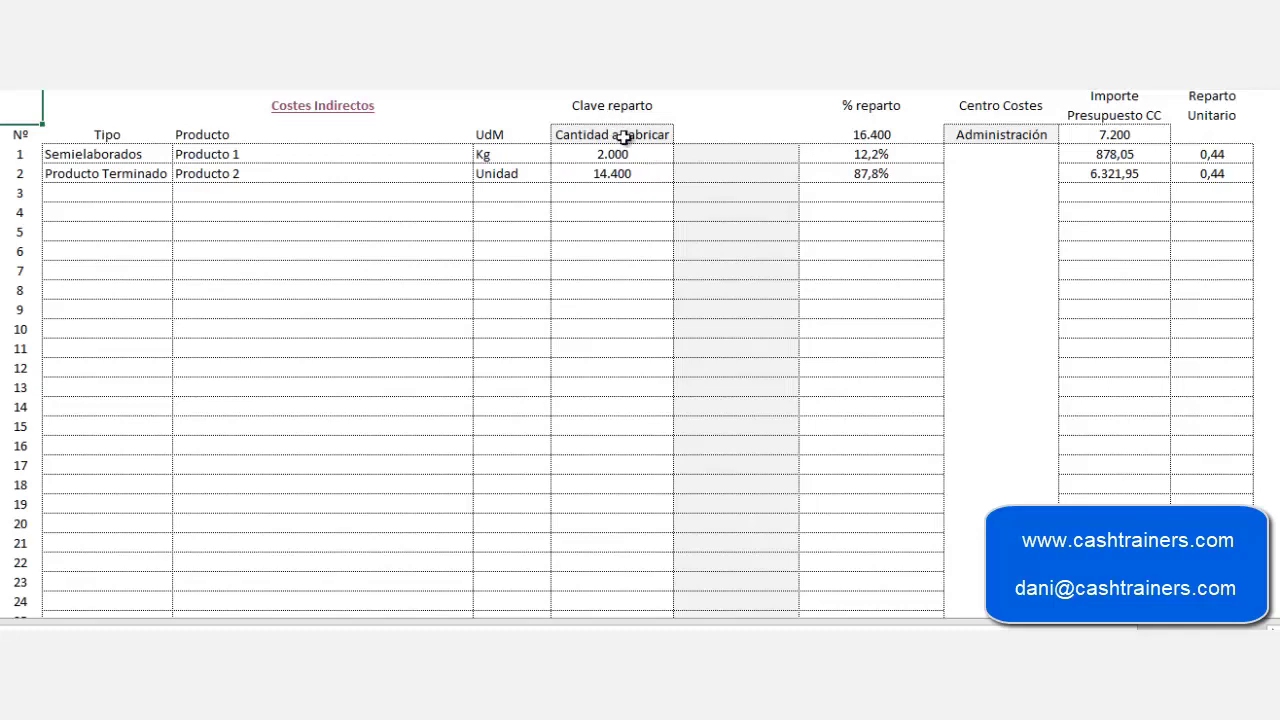
- Leave the Administración allocation and return through Costes Indirectos to the start sheet
left_click(324, 108)
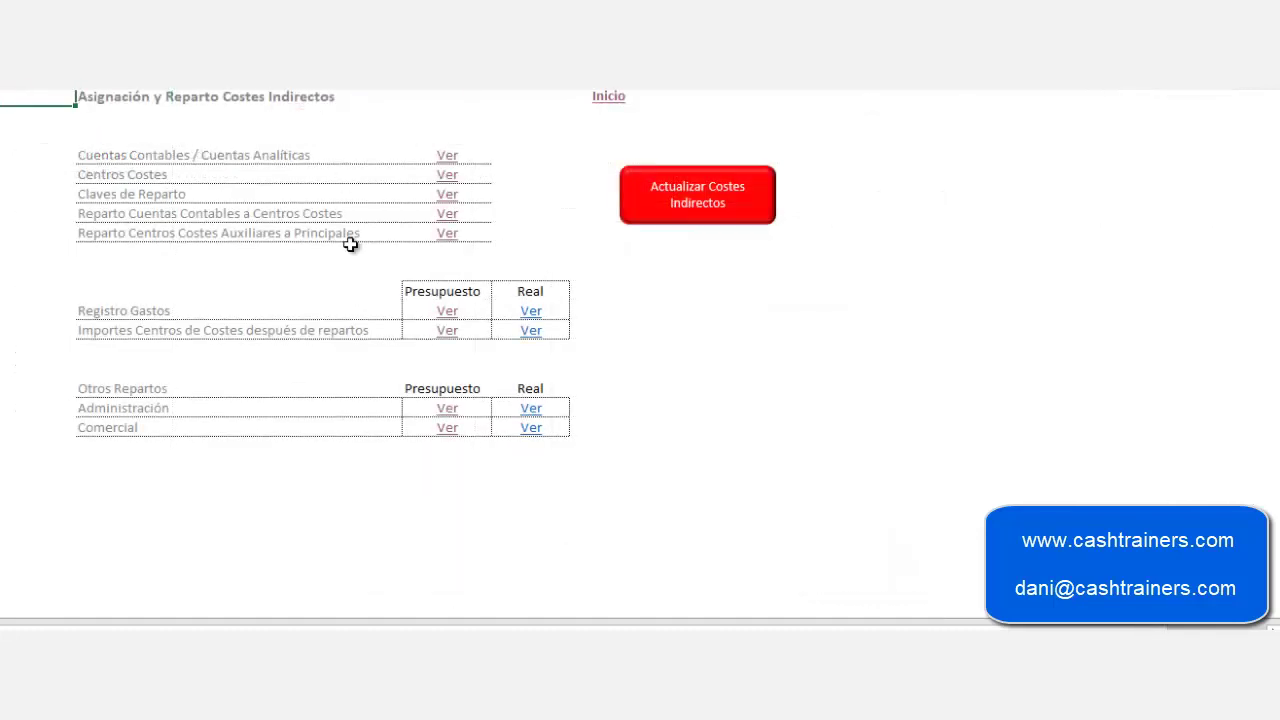
left_click(964, 421)
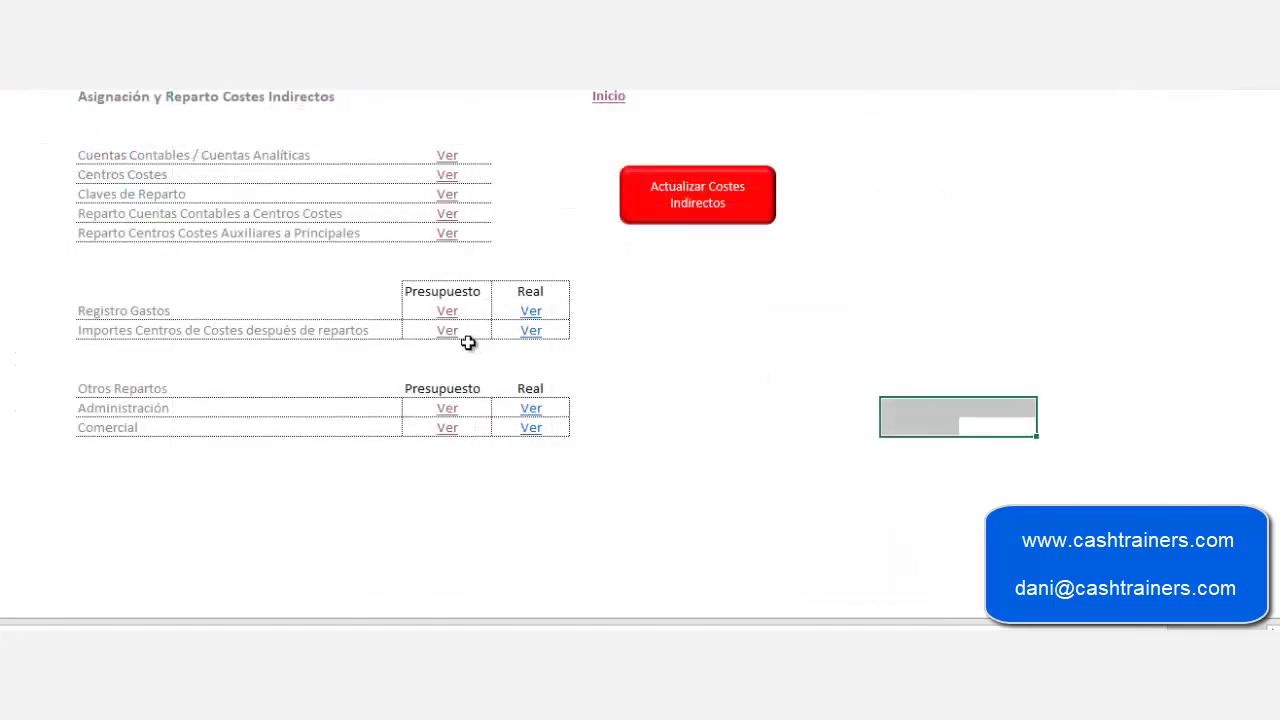
left_click(612, 98)
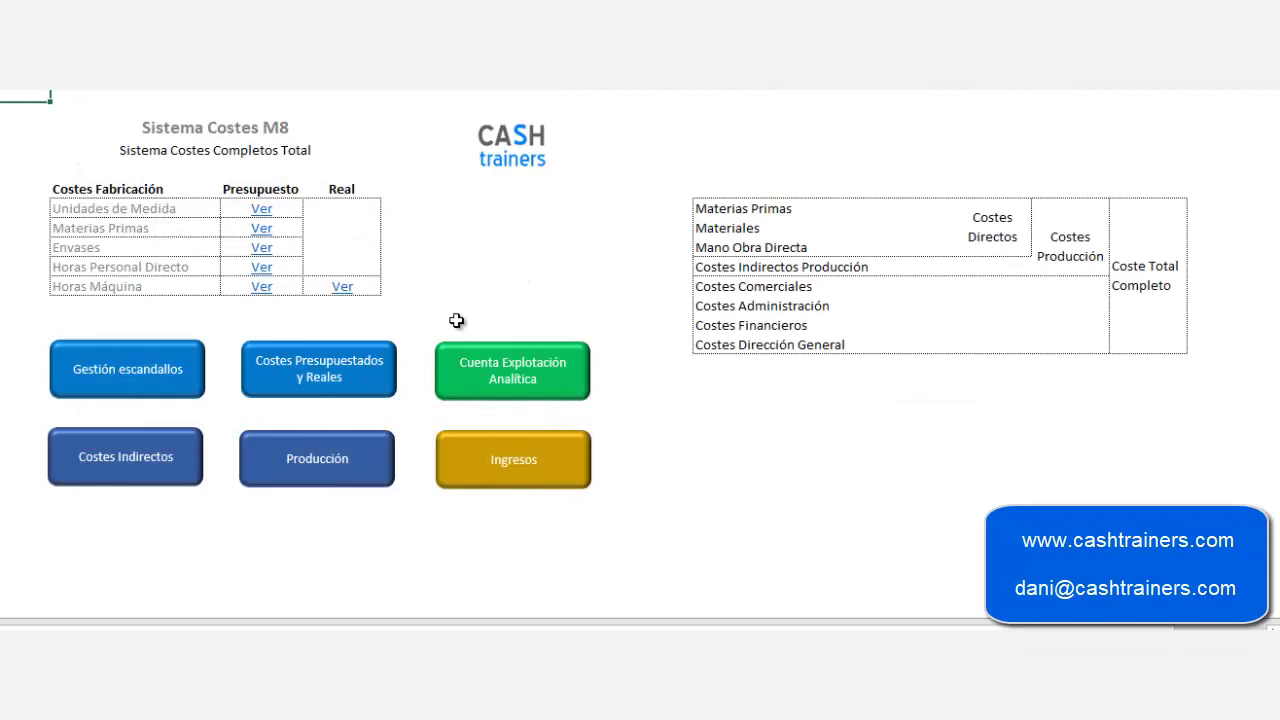
- Open the Ene real production register PROD1 under Producción, check its month and manufactured quantities, and return to the start sheet
left_click(345, 462)
left_click(292, 218)
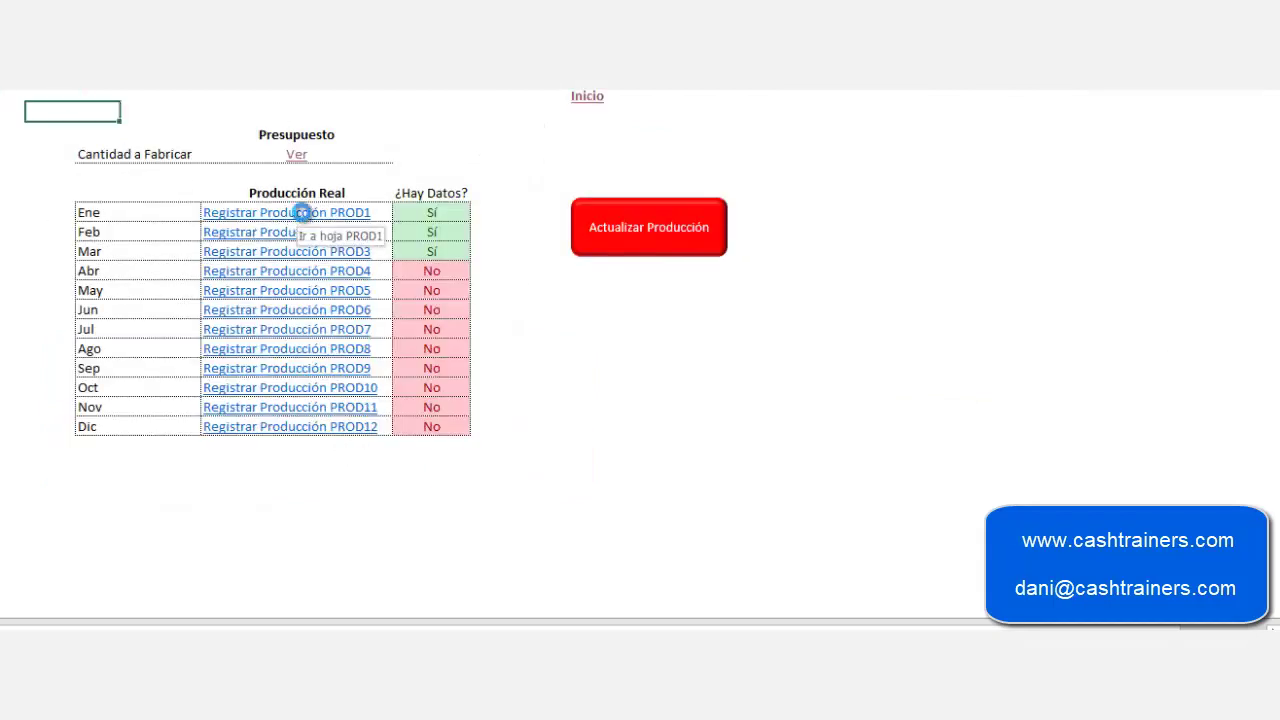
left_click(675, 97)
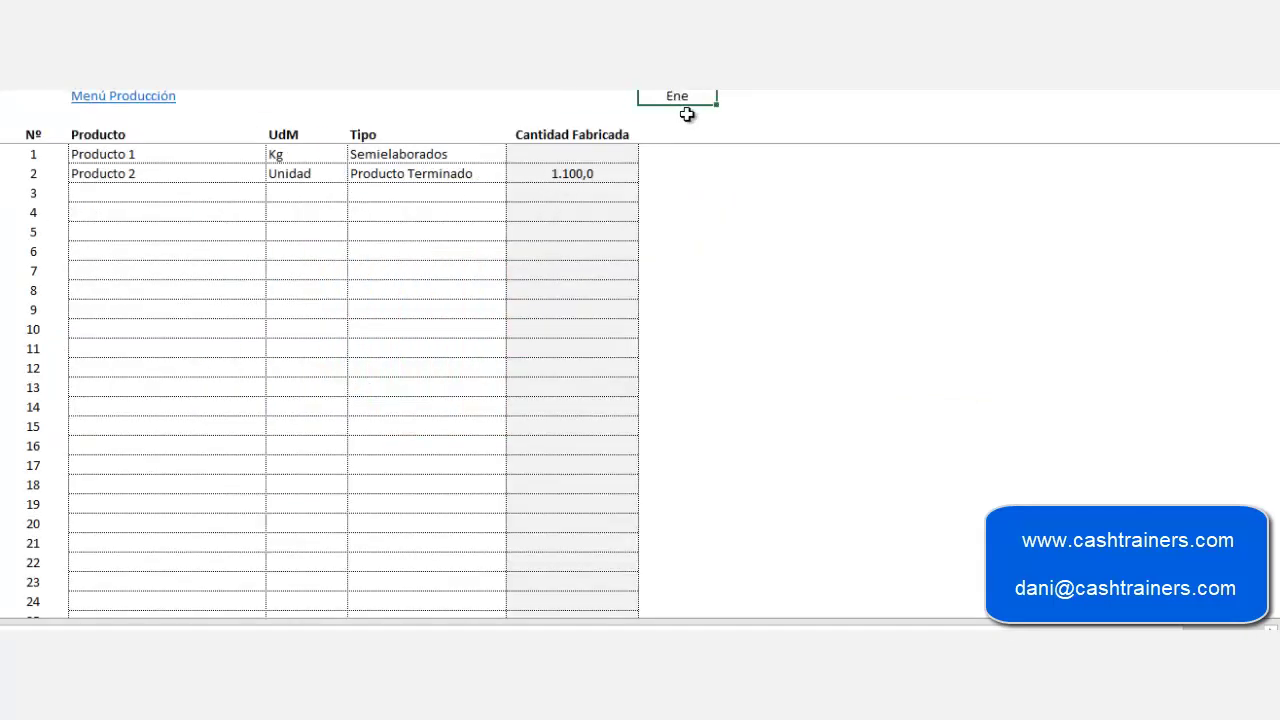
left_click(123, 97)
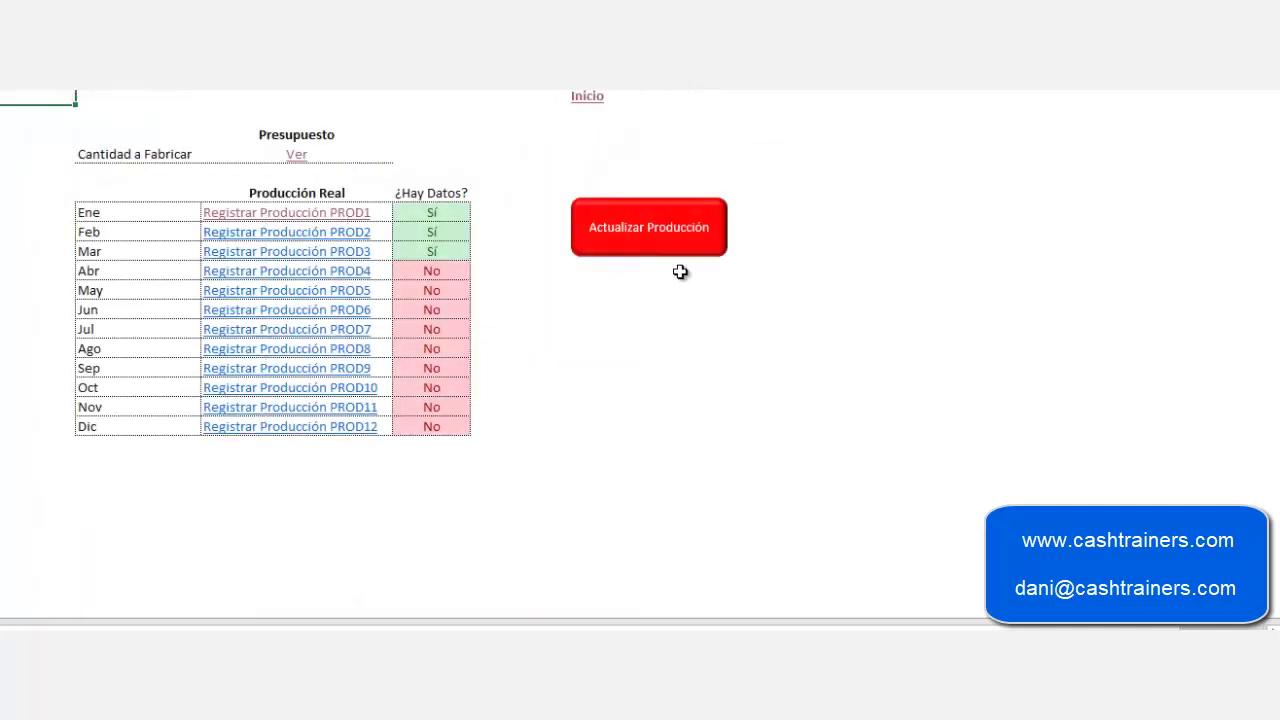
left_click(590, 100)
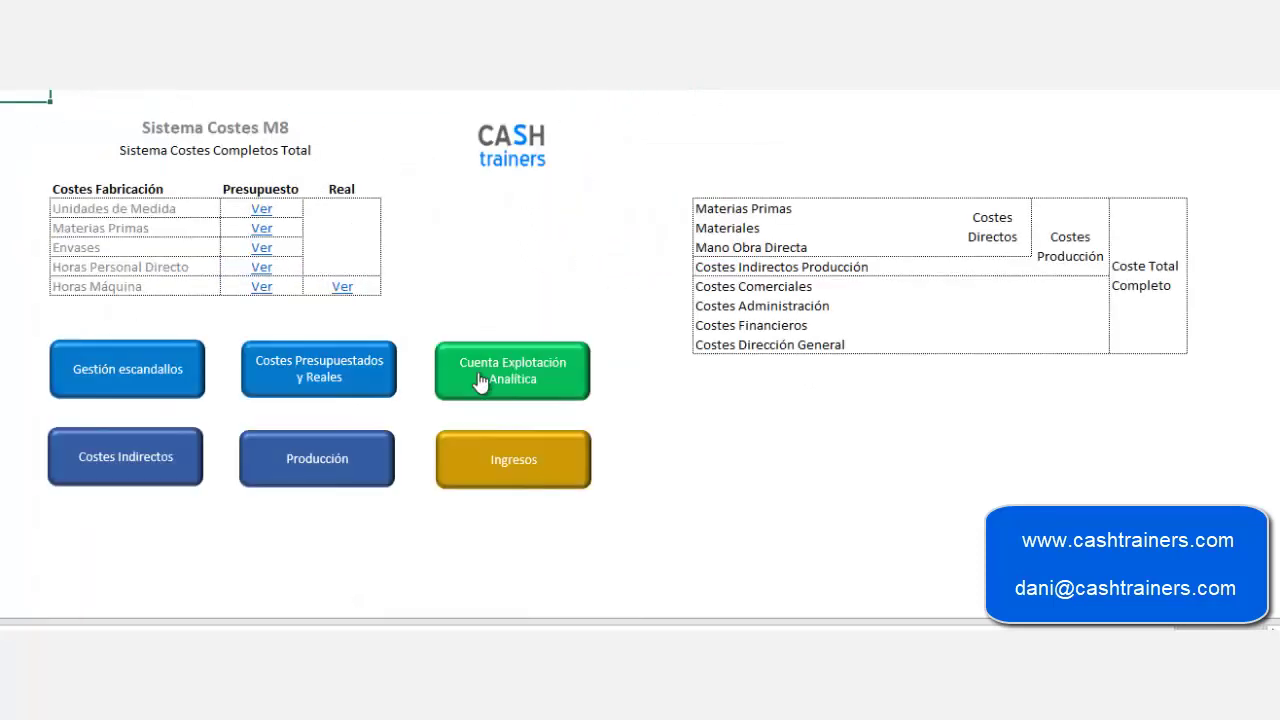
- Open the Real Registro Gastos under Costes Indirectos, review the monthly expenses per account, and return to the start sheet
left_click(186, 470)
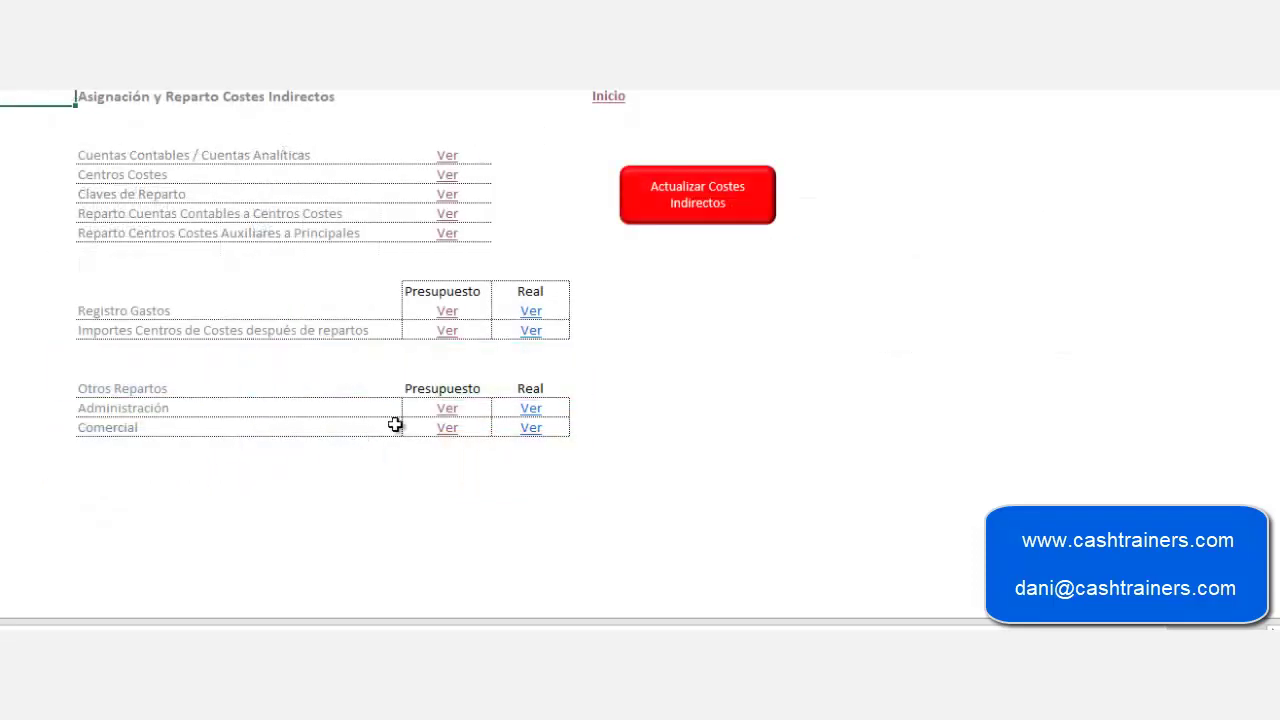
left_click(535, 318)
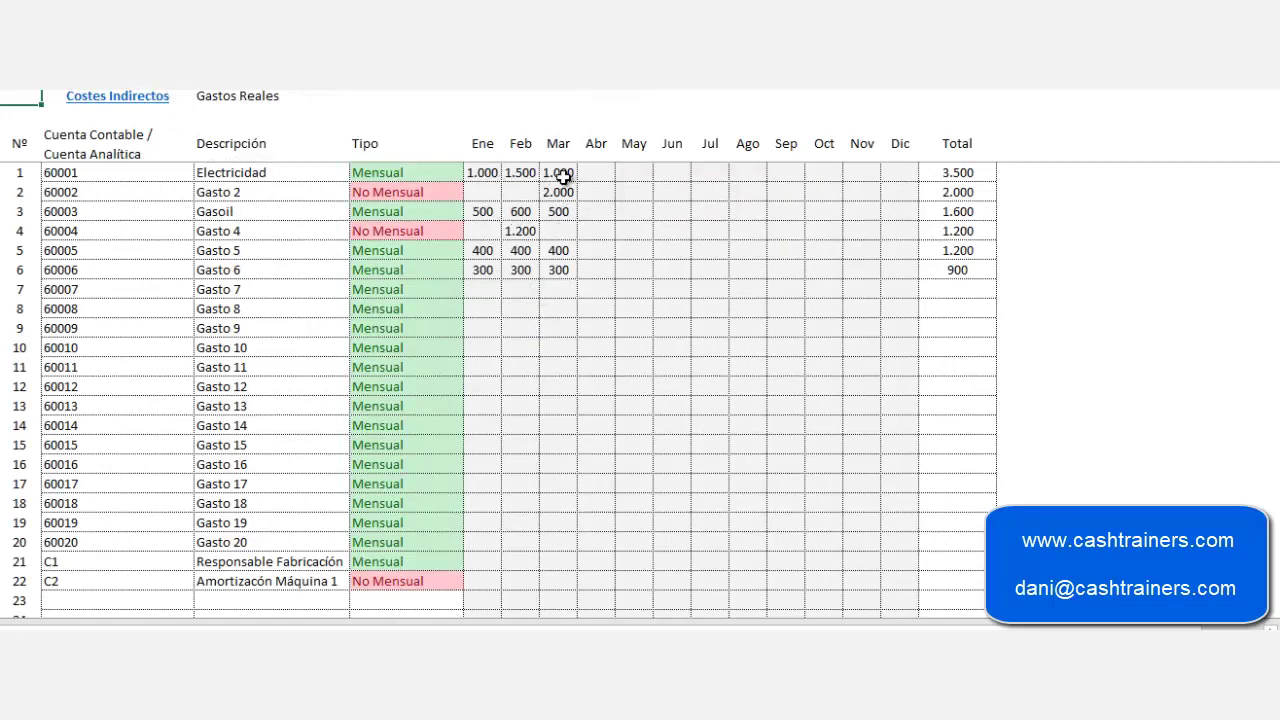
left_click(137, 103)
left_click(604, 98)
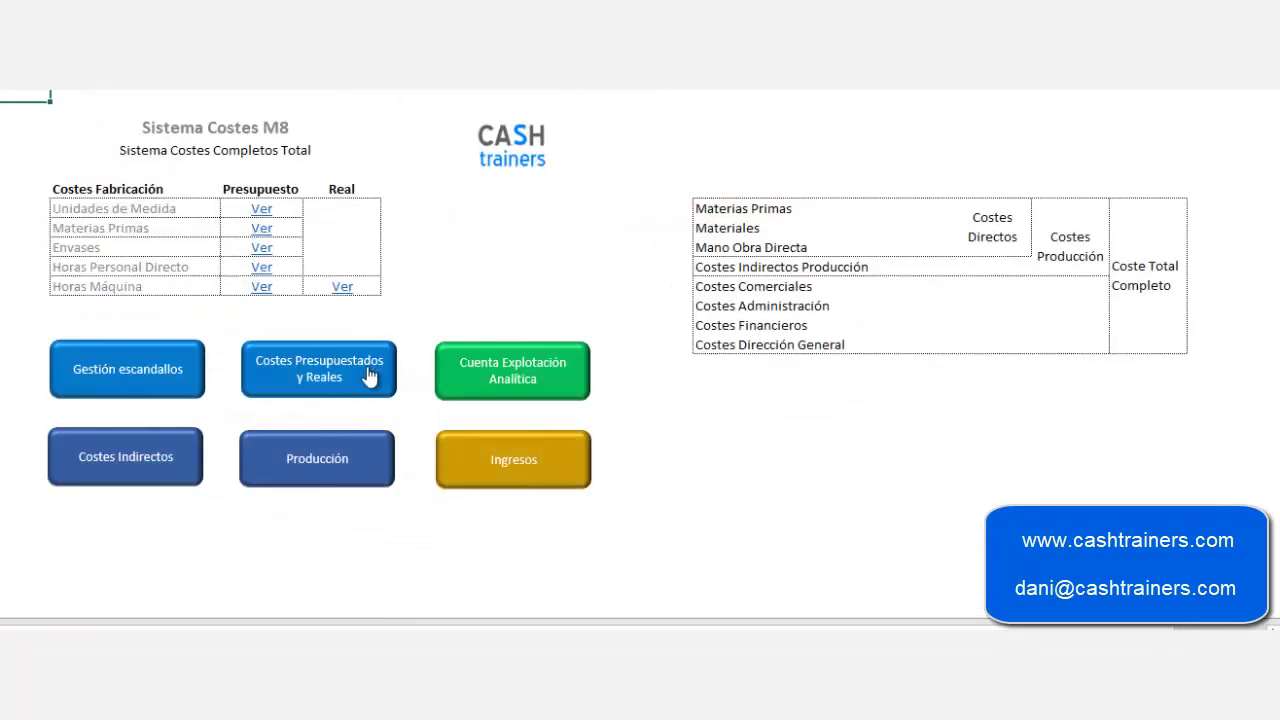
- Open the Mar real production register PROD3 under Producción and return to the start sheet
left_click(338, 456)
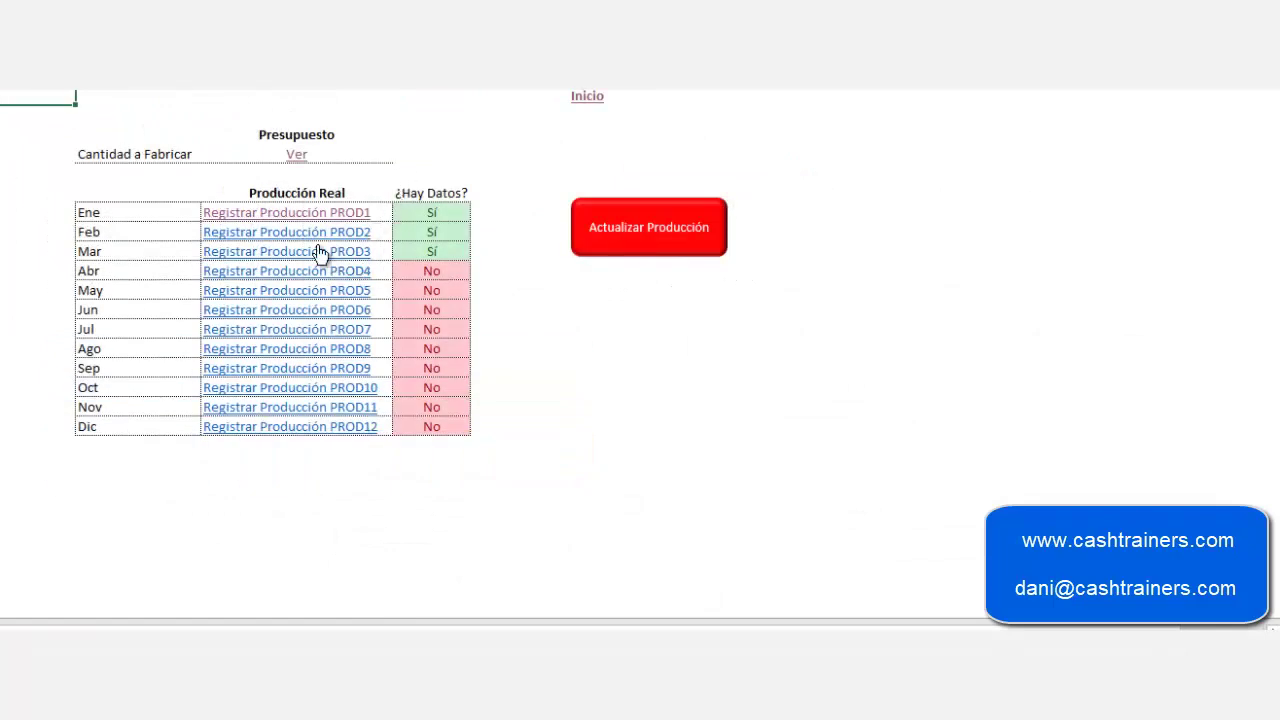
left_click(375, 255)
left_click(375, 255)
left_click(106, 95)
left_click(712, 370)
left_click(583, 97)
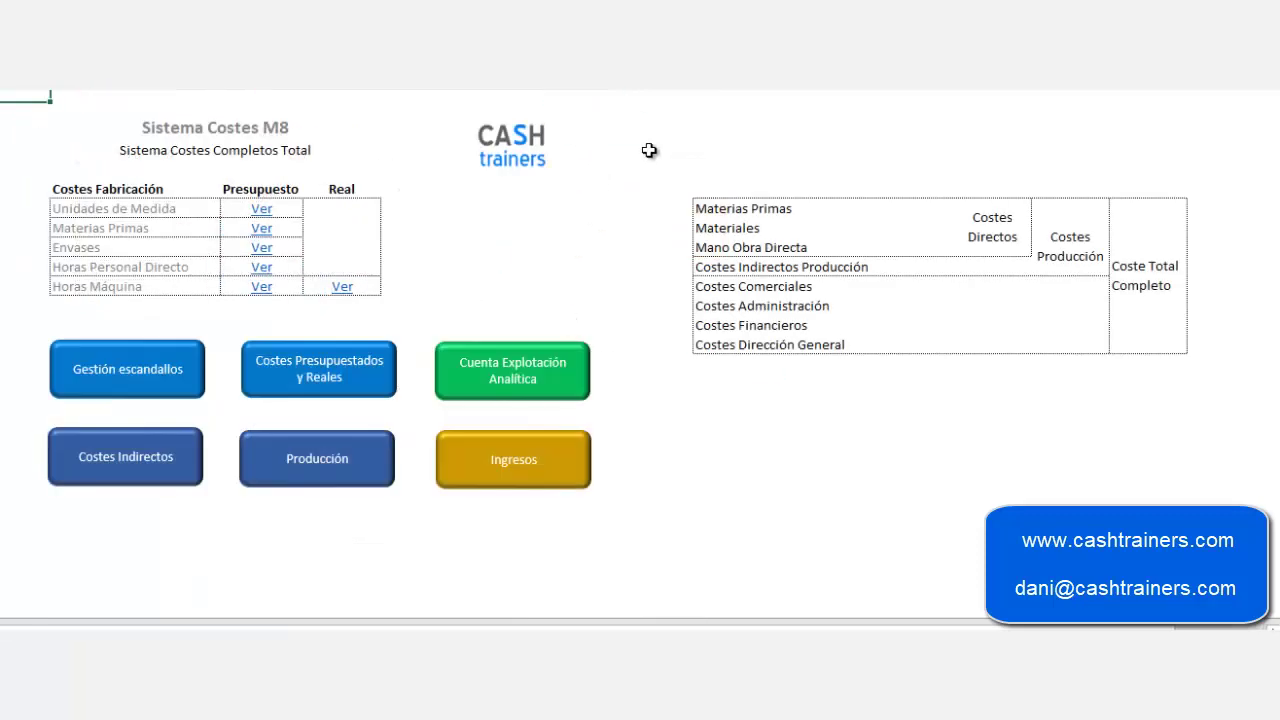
left_click(666, 124)
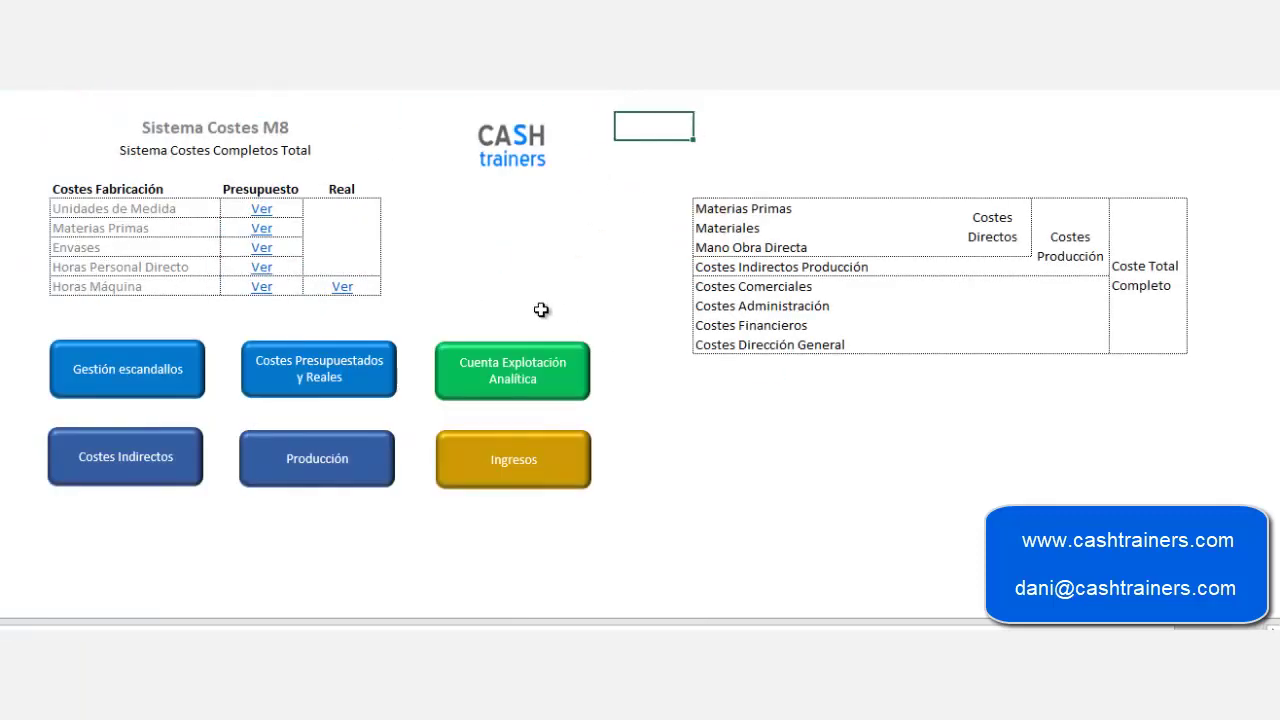
- Open the Cuenta Explotación Analítica, compare the monthly income, cost of sales and net profitability in Presupuesto and Real, and return to the start sheet
left_click(525, 396)
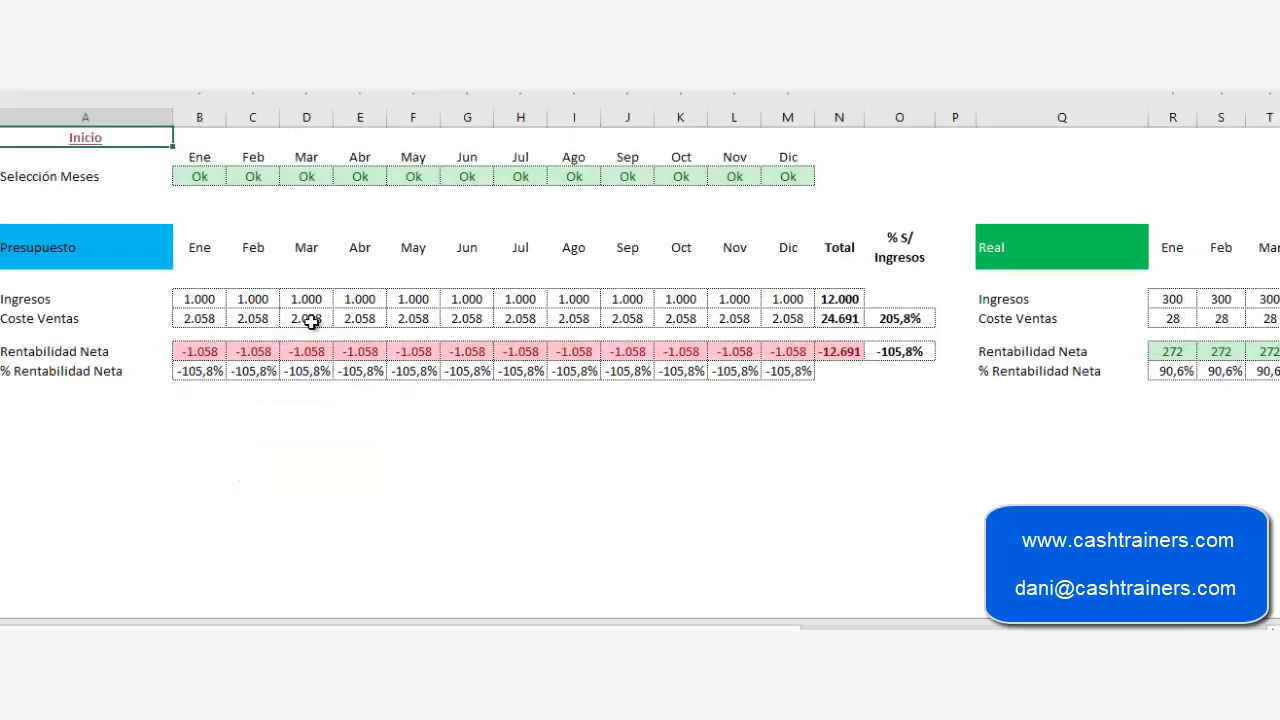
left_click(204, 488)
mouse_move(390, 627)
left_mouse_down()
mouse_move(430, 627)
mouse_move(390, 627)
left_mouse_up()
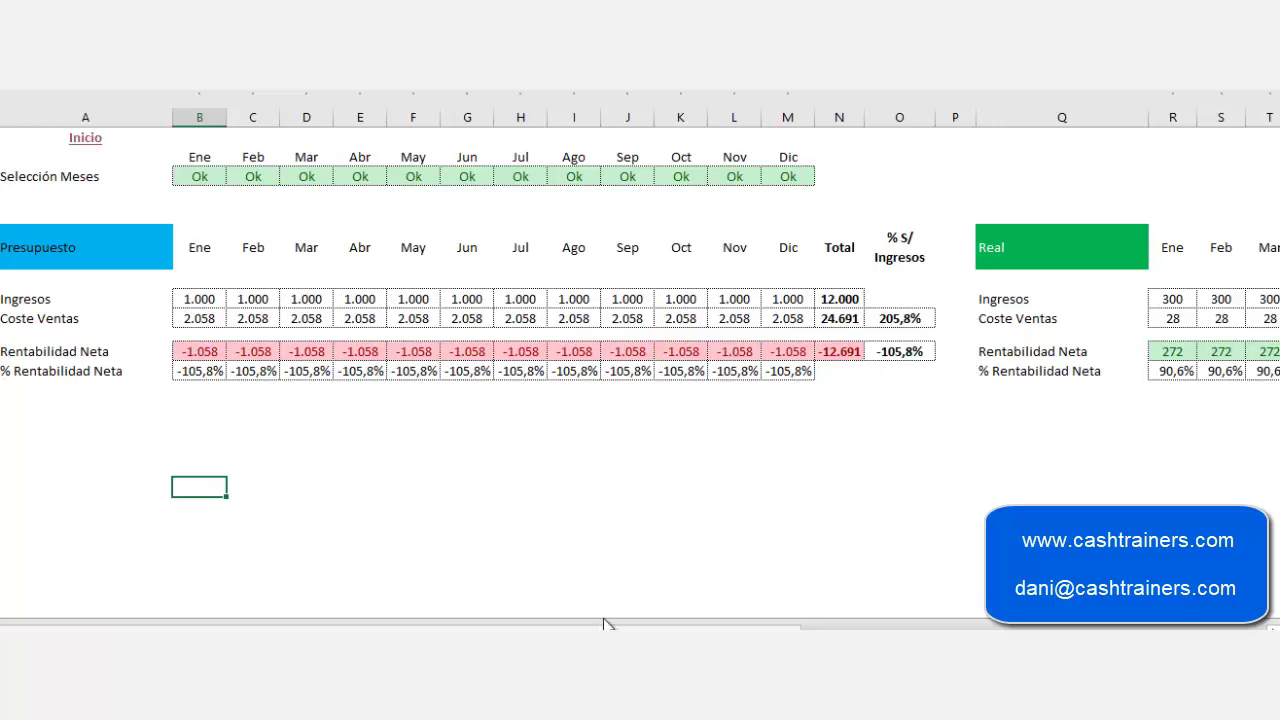
left_click_drag(608, 630, 905, 630)
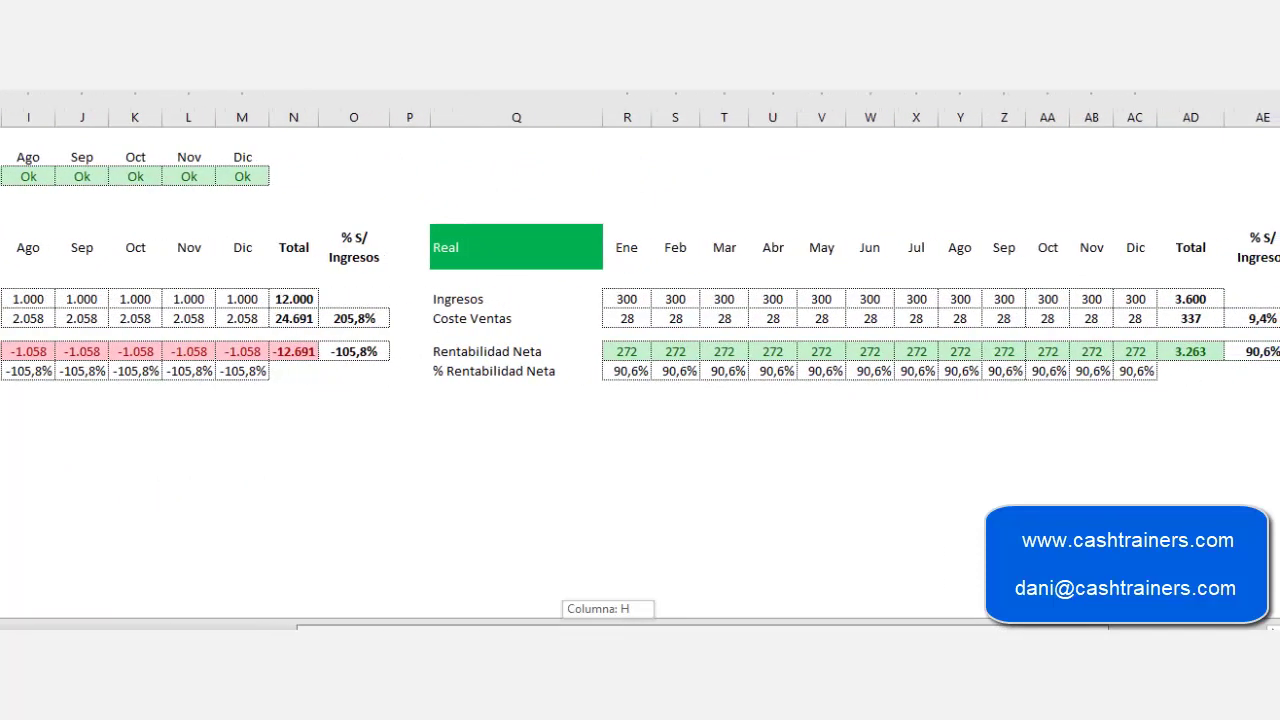
left_click_drag(905, 630, 908, 630)
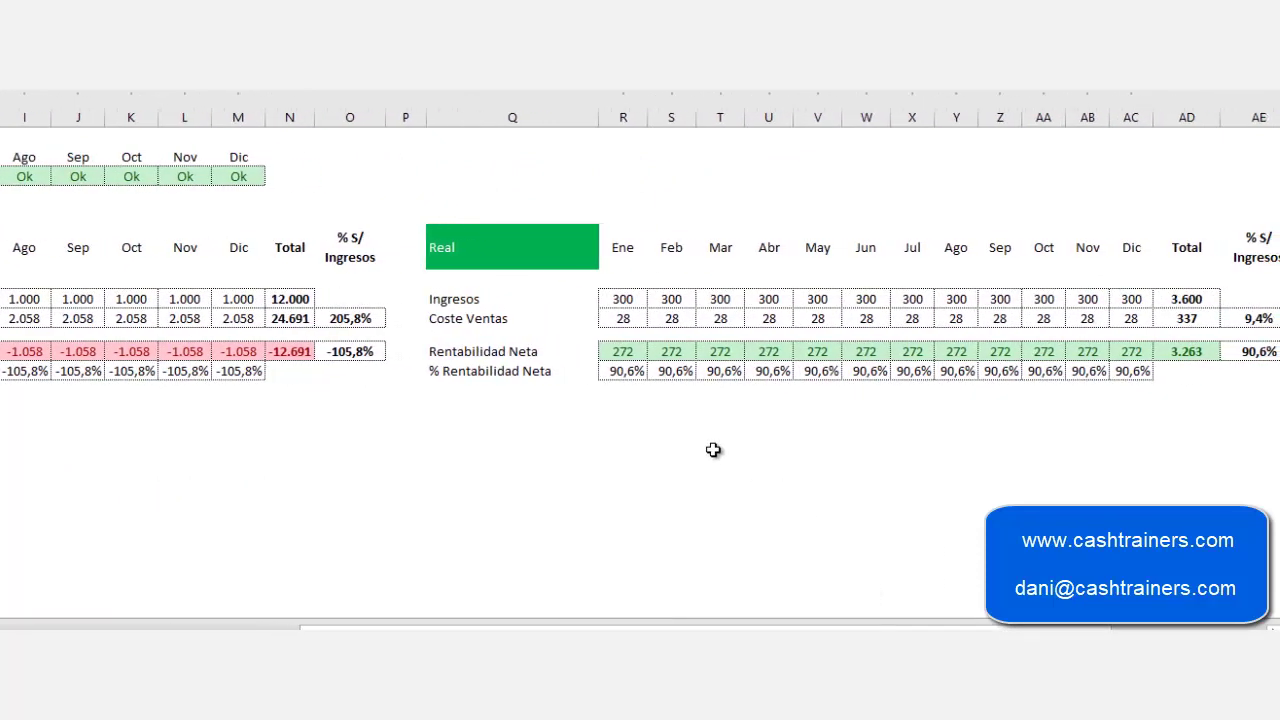
left_click(638, 303)
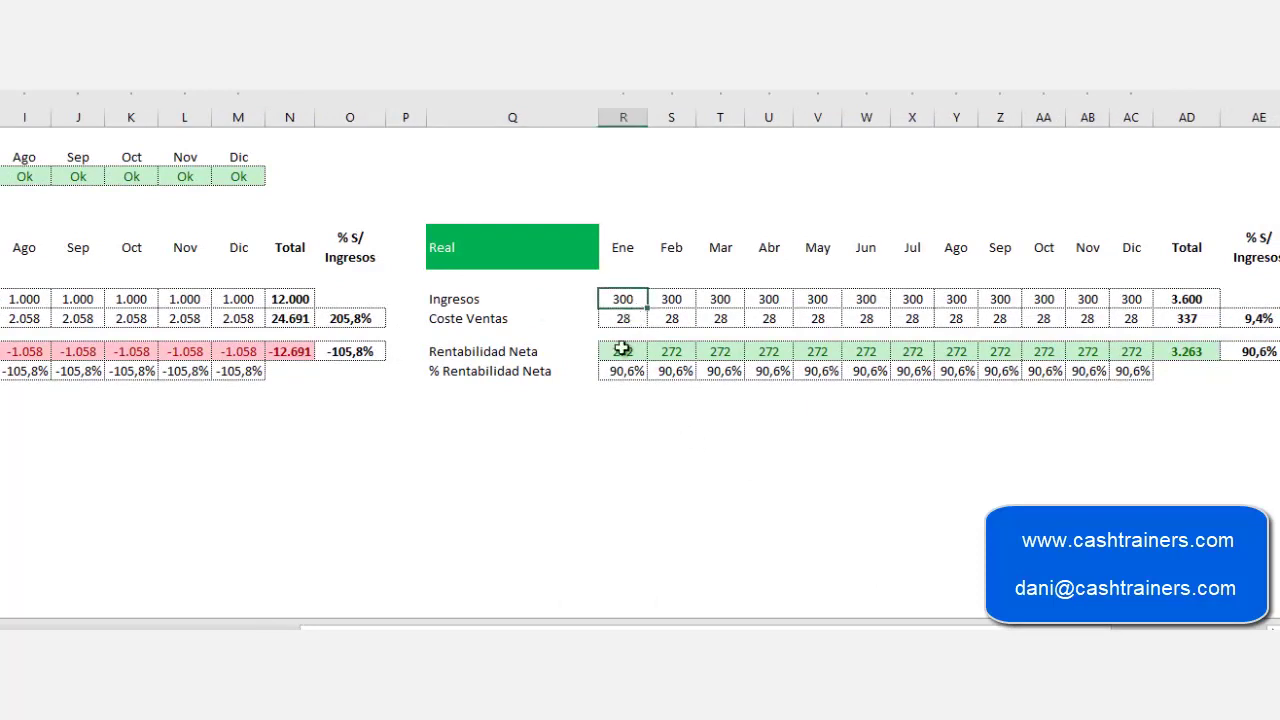
left_click(592, 430)
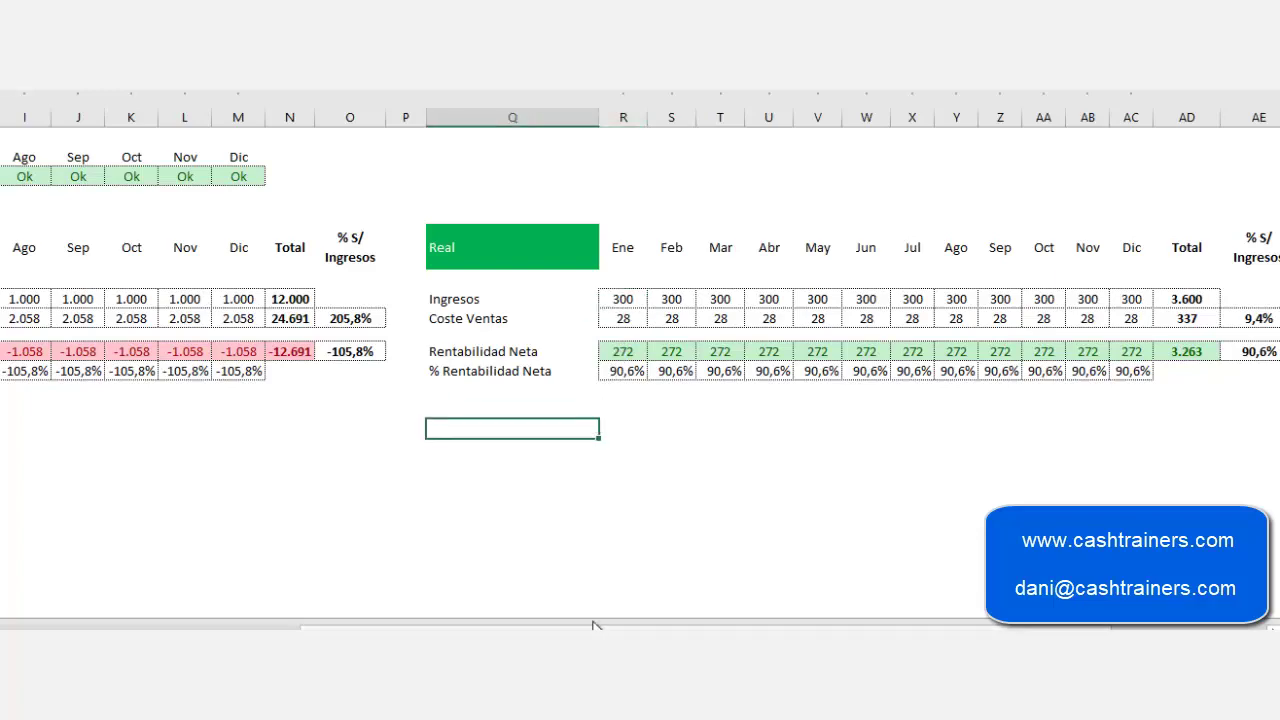
left_click_drag(587, 628, 257, 599)
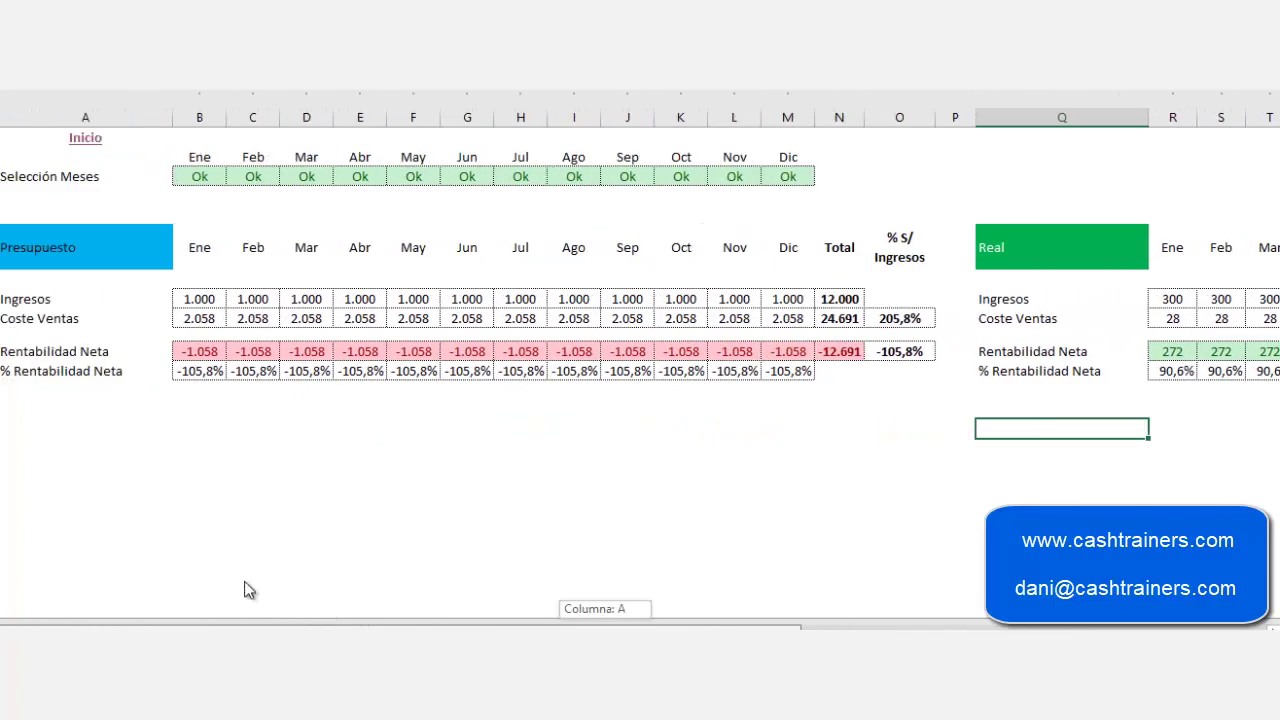
left_click(85, 152)
left_click(85, 145)
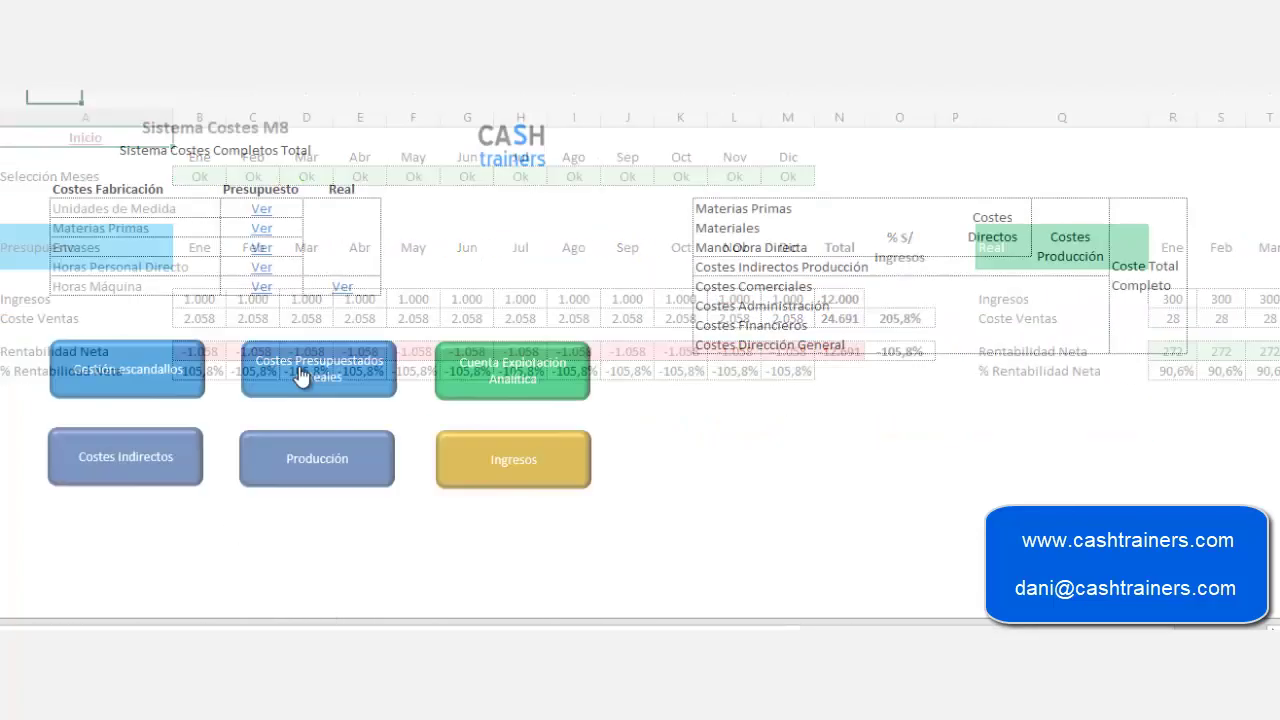
- Open the Dic register ING12 under Ingresos, clear its Cantidad Vendida and Ingresos entries, and return to the Ingresos menu
left_click(523, 479)
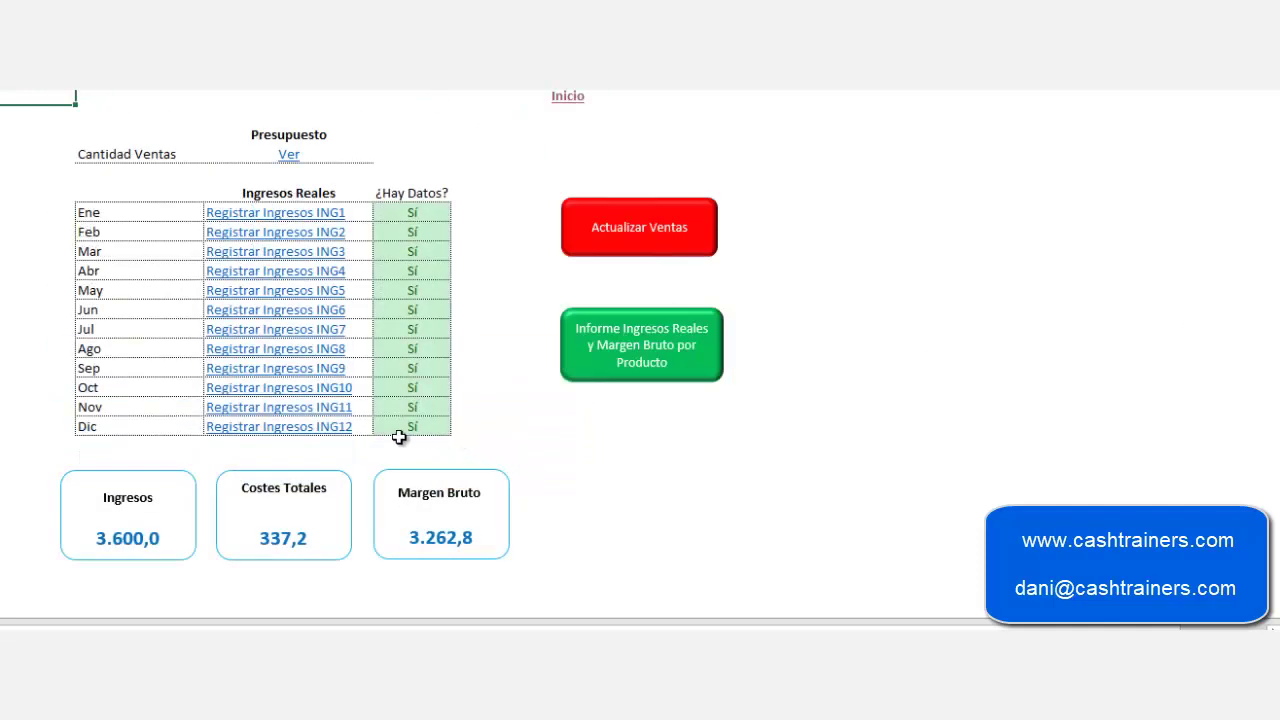
left_click(334, 428)
left_click_drag(566, 178, 649, 211)
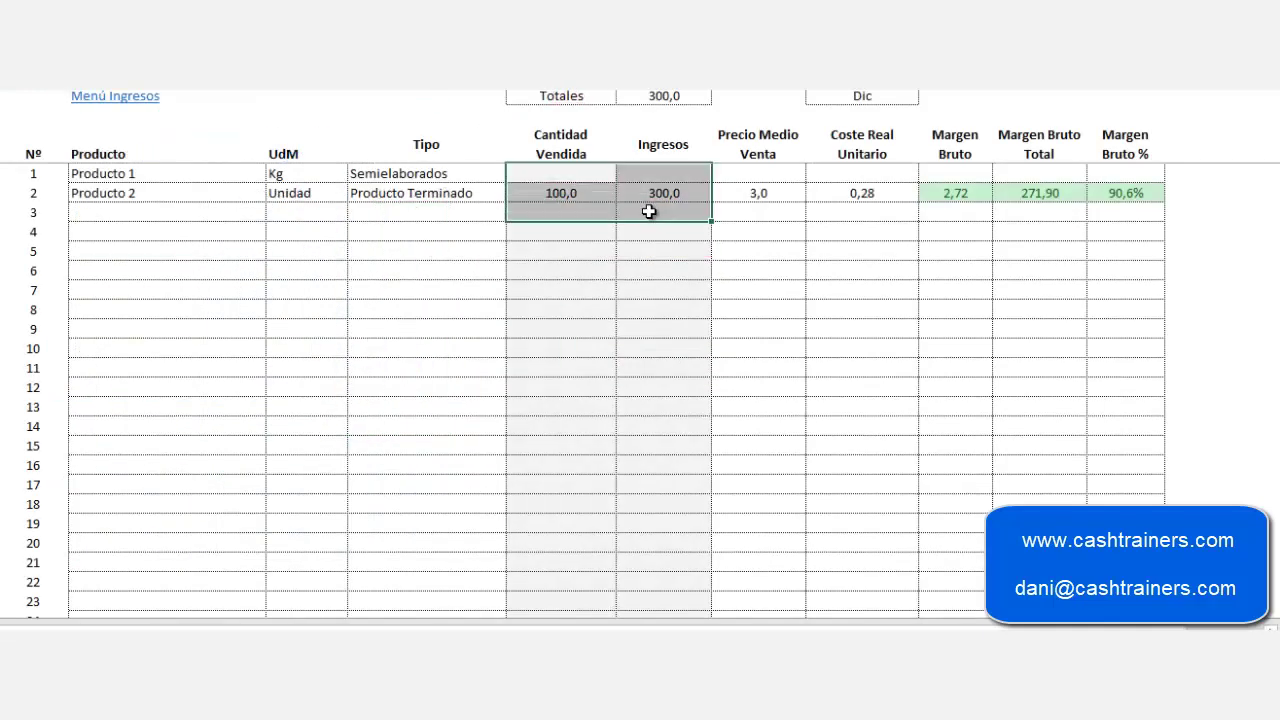
key("Delete")
left_click(122, 97)
left_click(122, 97)
- Clear the Cantidad Vendida and Ingresos entries in the Nov and Oct income registers, ING11 and ING10, returning to the Ingresos menu
left_click(310, 412)
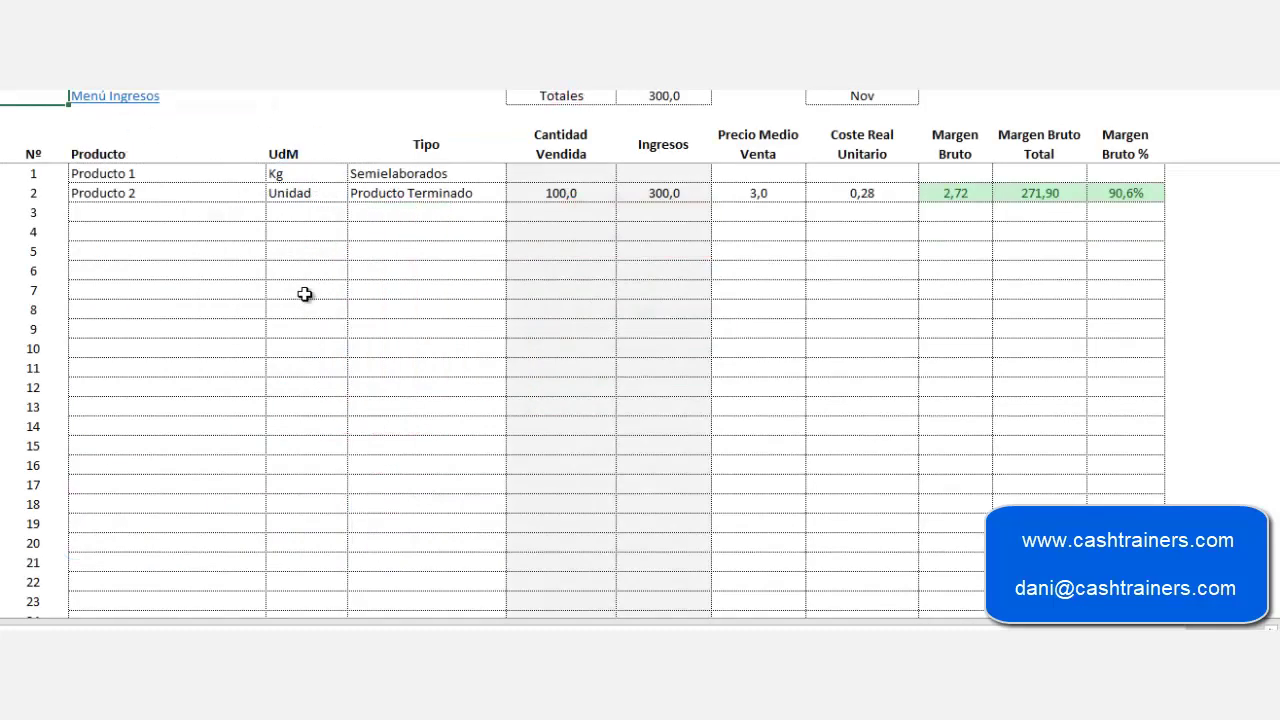
left_click_drag(560, 173, 626, 206)
key("Delete")
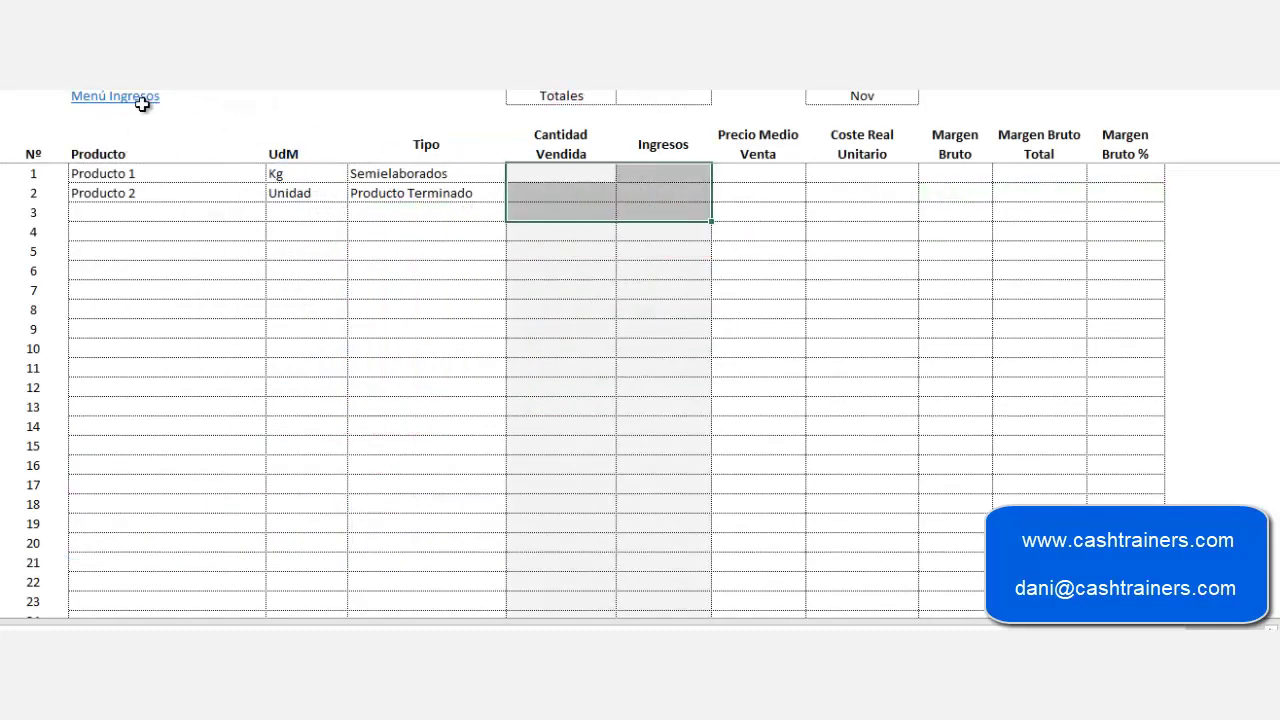
left_click(143, 97)
left_click(308, 389)
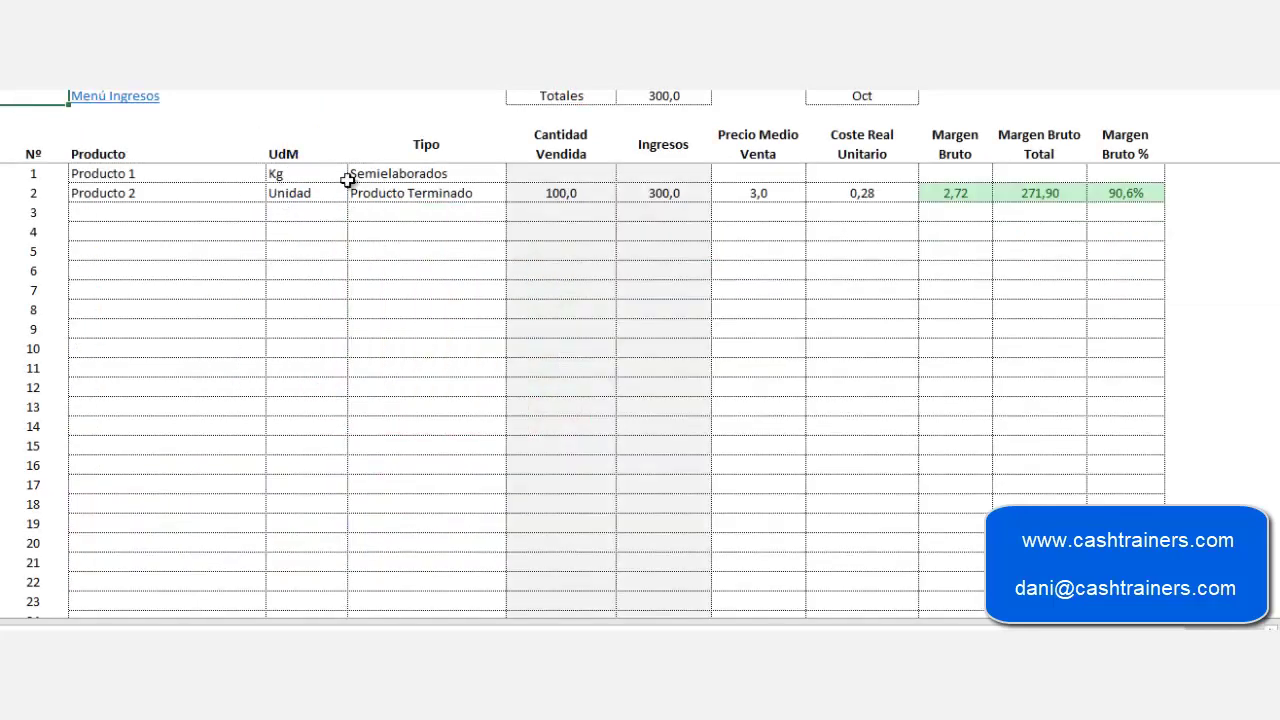
left_click_drag(543, 182, 654, 206)
key("Delete")
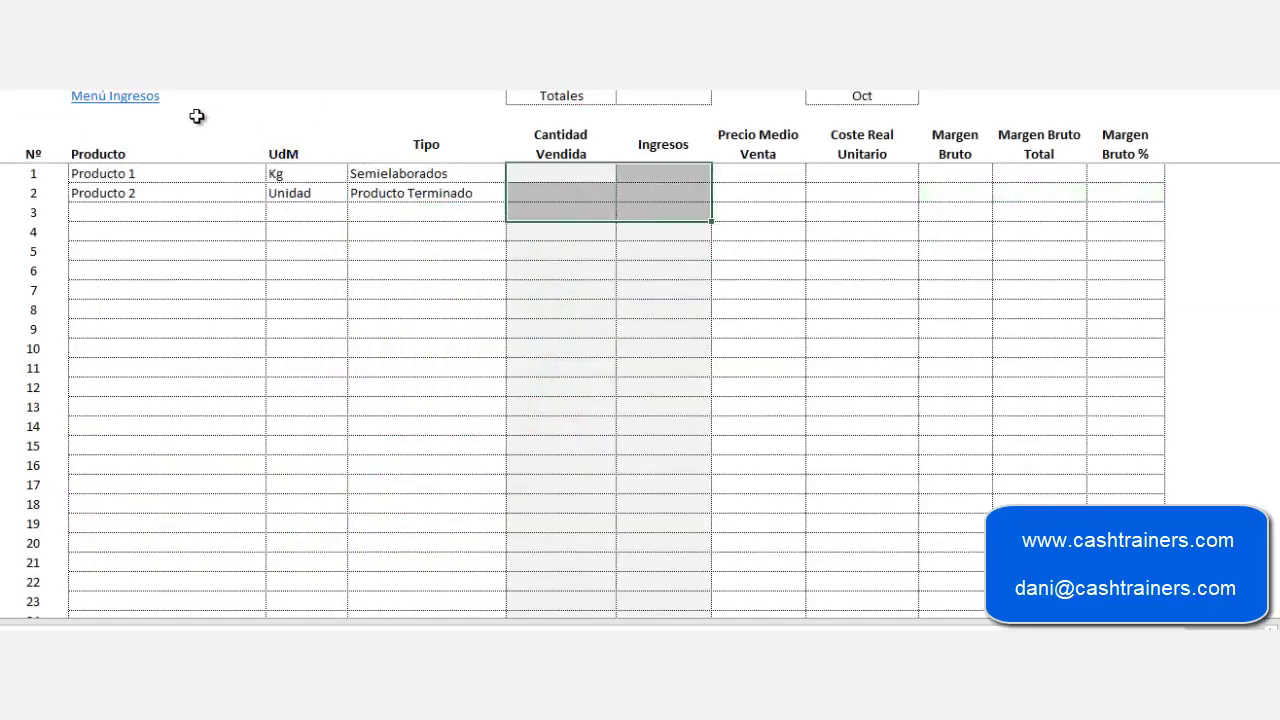
left_click(143, 110)
left_click(125, 97)
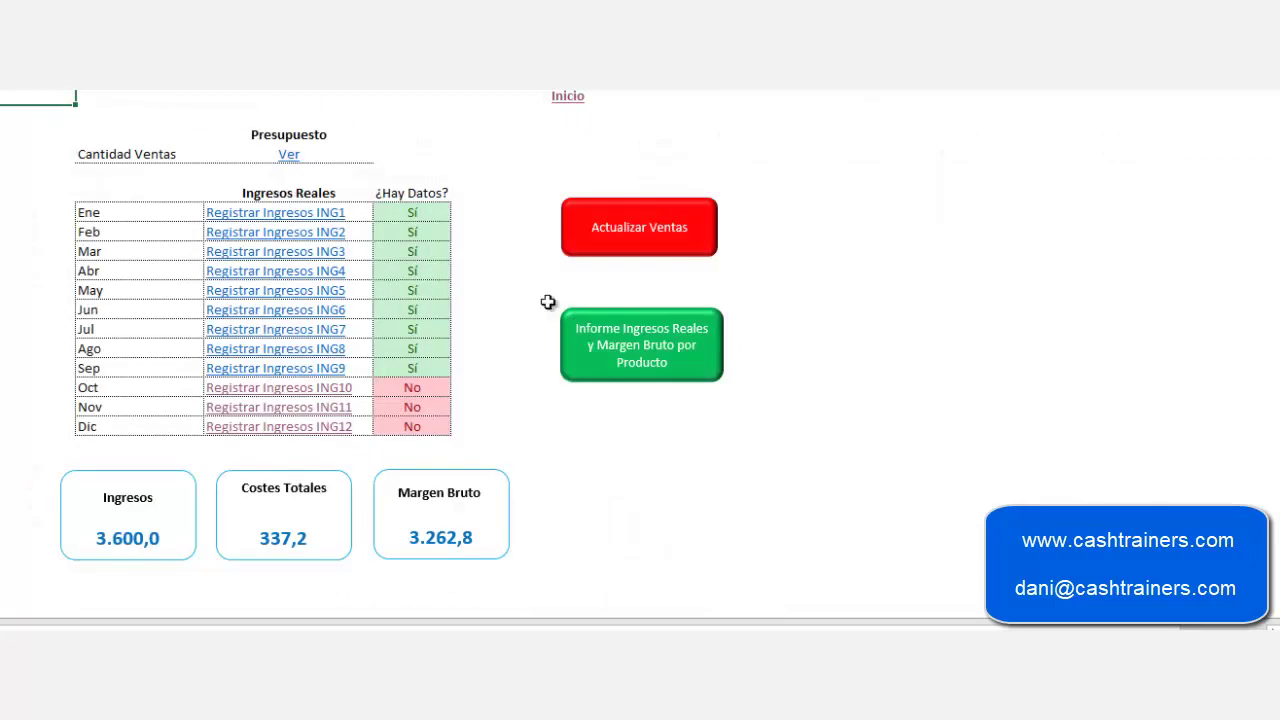
- Clear the Cantidad Vendida and Ingresos entries in the Sep and Ago income registers, ING9 and ING8, returning to the Ingresos menu
left_click(310, 372)
left_click_drag(565, 175, 680, 194)
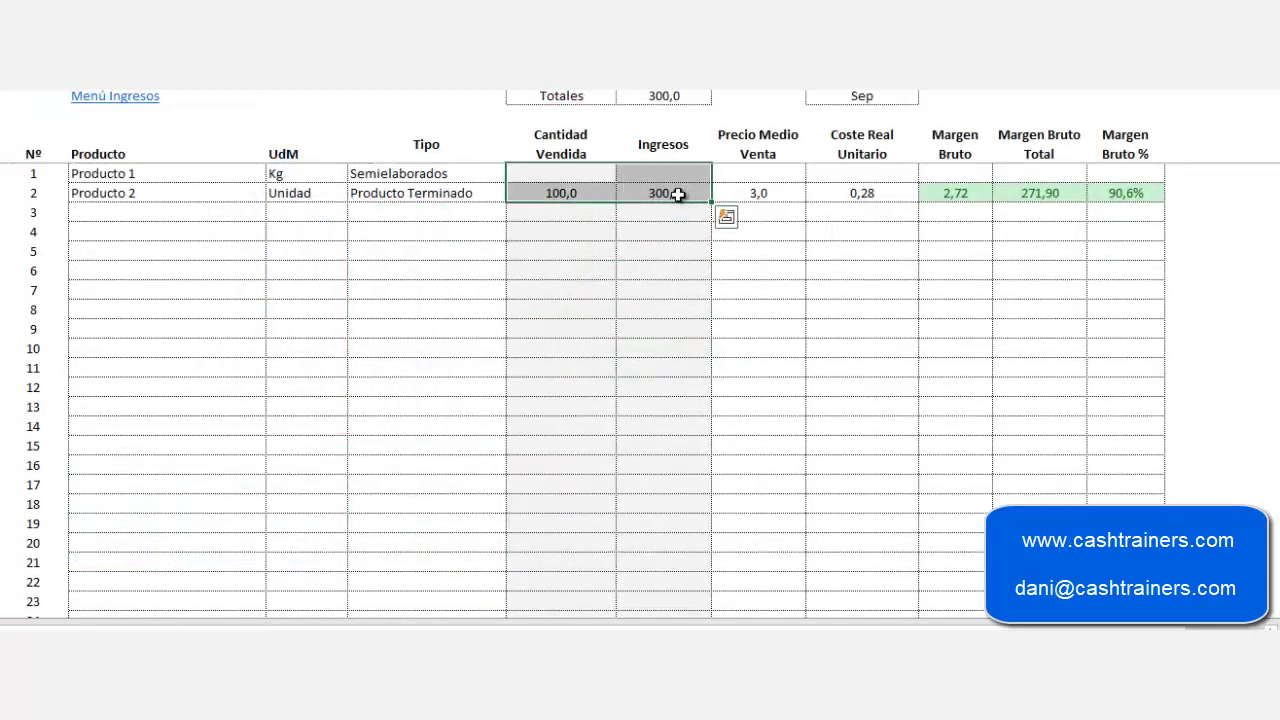
key("Delete")
left_click(140, 98)
left_click(318, 346)
left_click_drag(562, 175, 664, 203)
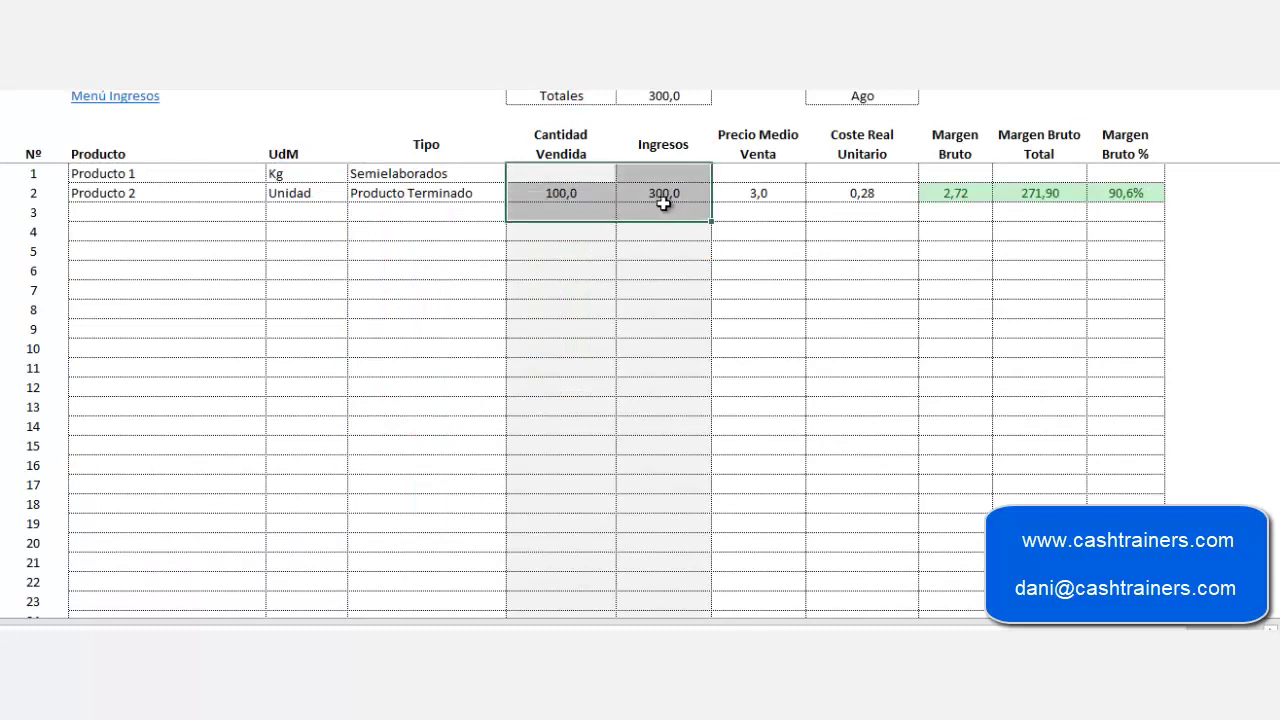
key("Delete")
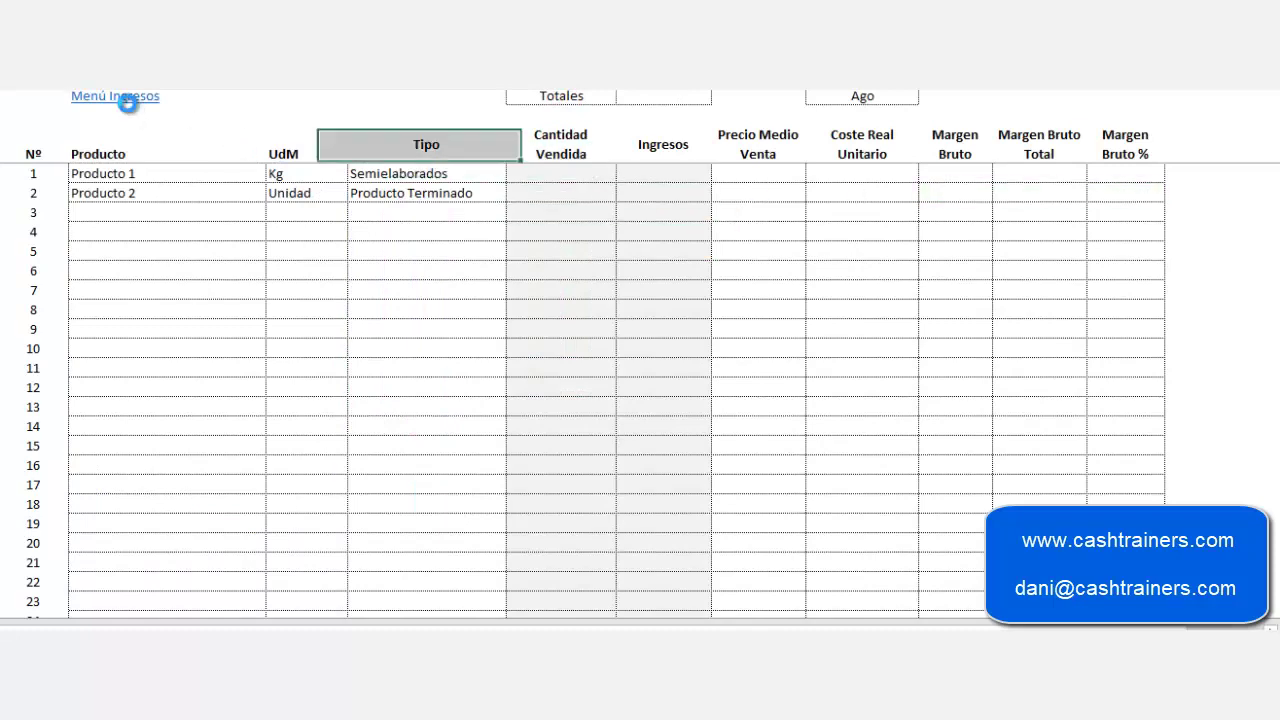
left_click(125, 97)
- Clear the Cantidad Vendida and Ingresos entries in the Jul and Jun income registers, ING7 and ING6
left_click(287, 330)
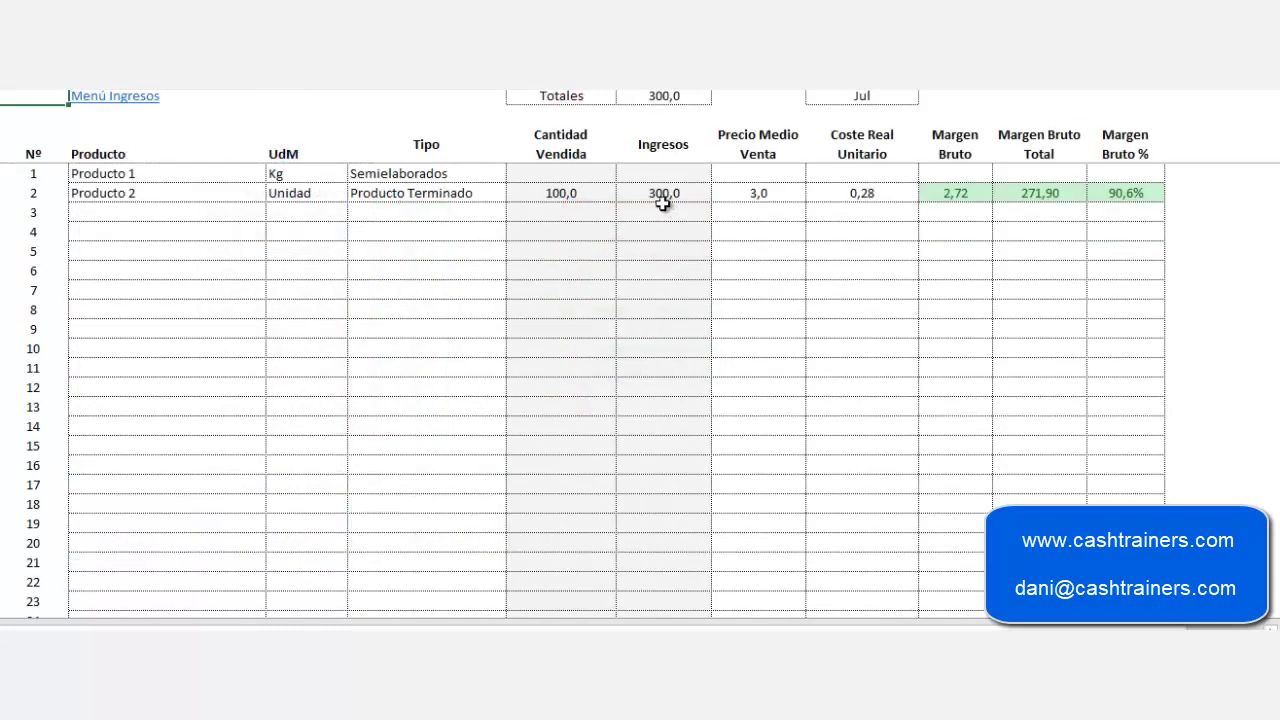
left_click_drag(560, 174, 663, 186)
key("Delete")
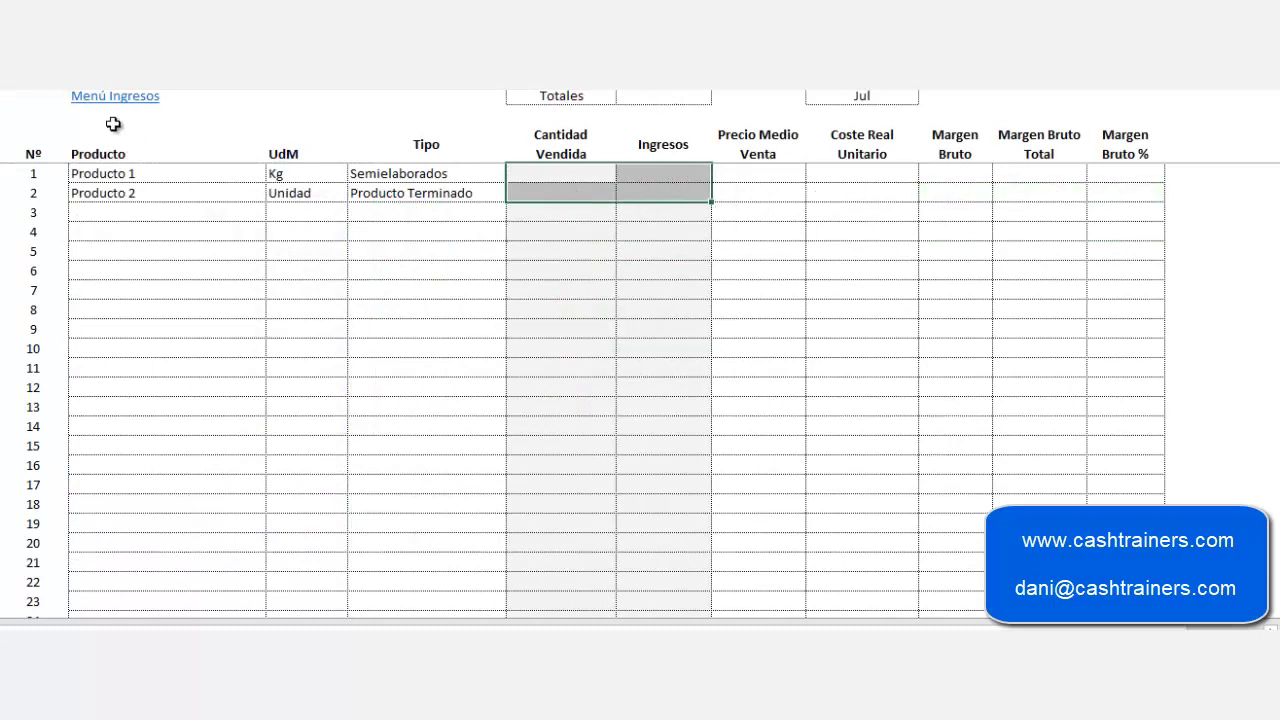
left_click(103, 96)
left_click(310, 310)
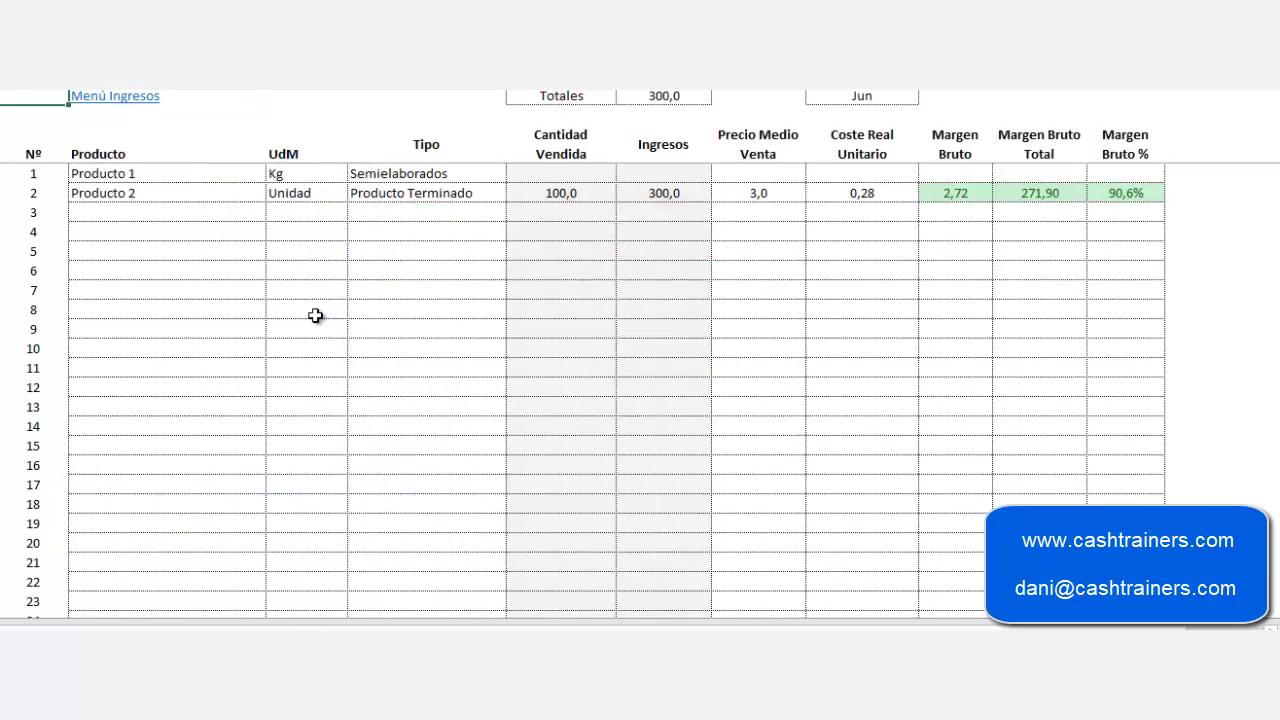
left_click_drag(560, 174, 663, 200)
key("Delete")
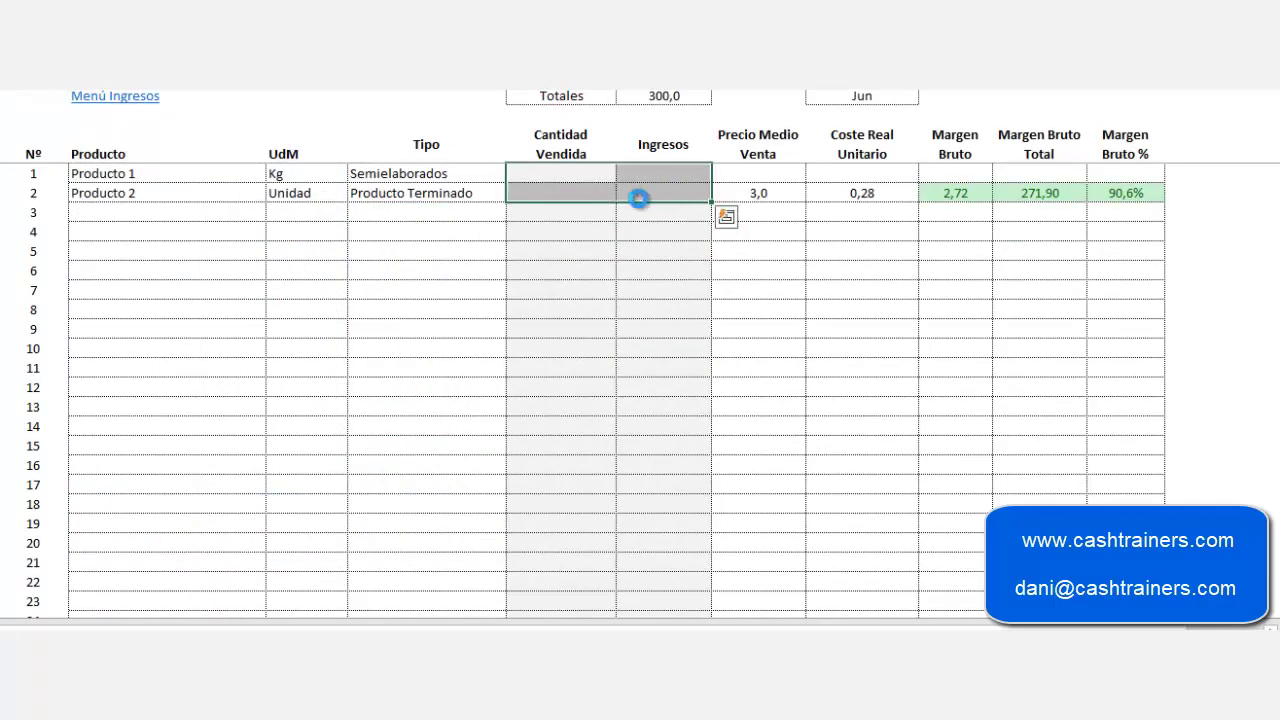
- Clear the Cantidad Vendida and Ingresos entries in the May and Abr income registers, ING5 and ING4, returning to the Ingresos menu
left_click(143, 97)
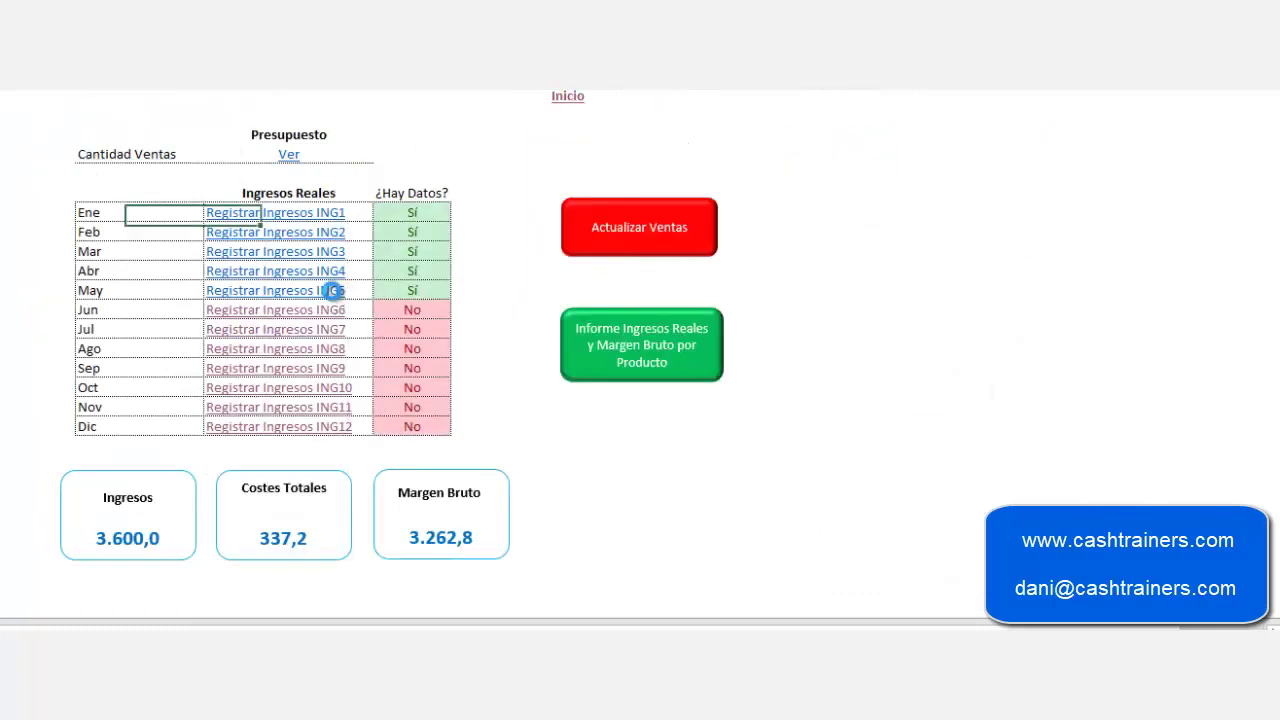
left_click(334, 289)
left_click_drag(557, 174, 663, 194)
key("Delete")
left_click(139, 108)
left_click(139, 108)
left_click(306, 273)
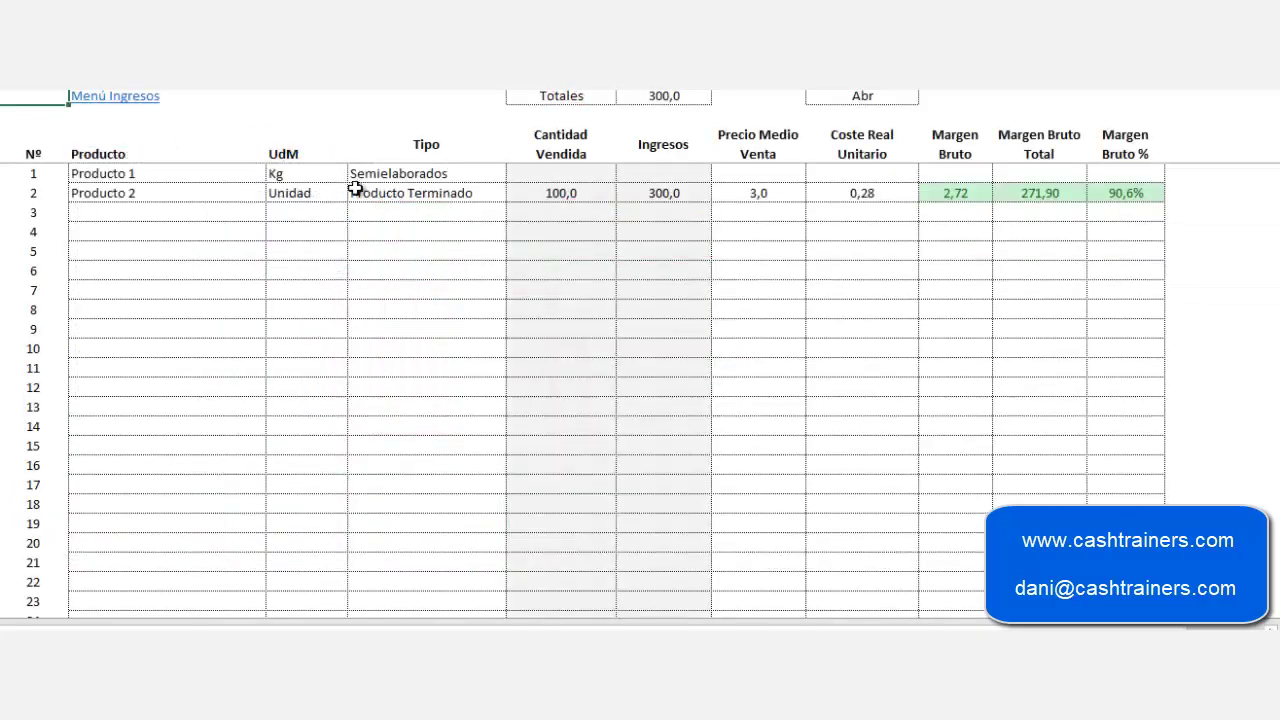
left_click_drag(560, 174, 626, 200)
key("Delete")
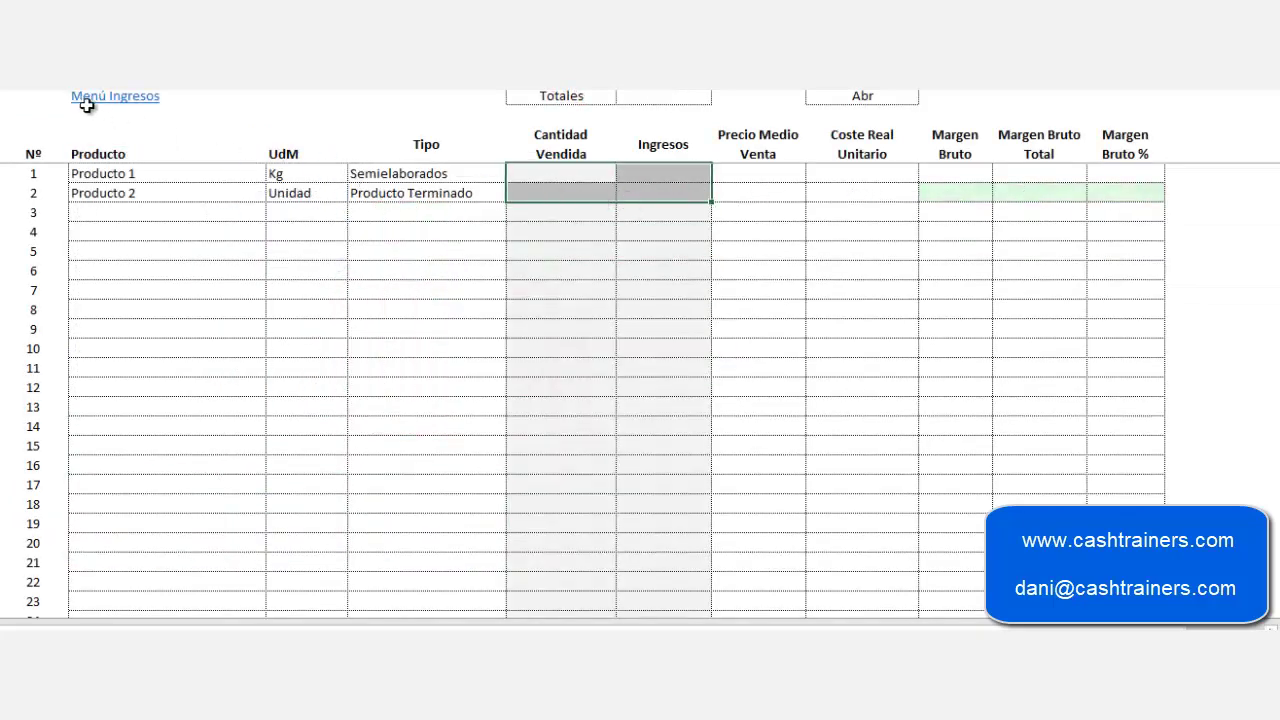
left_click(113, 100)
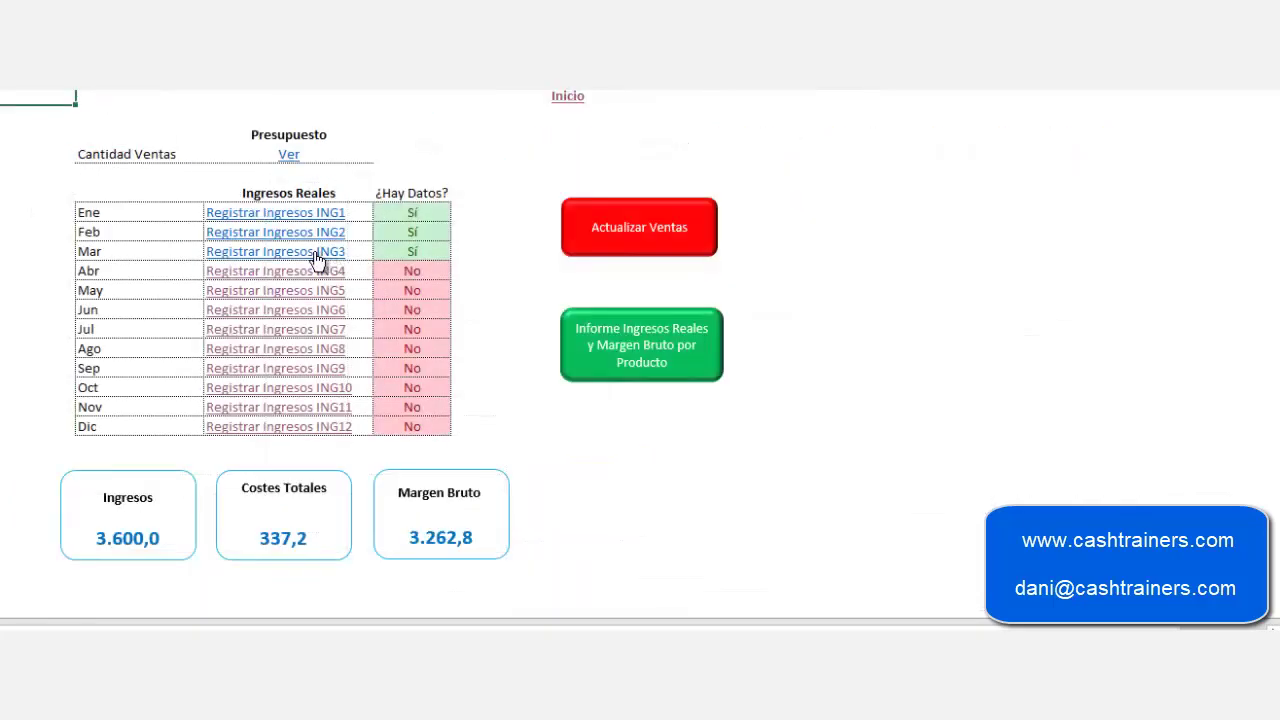
- Update the sales figures and view the report of real income and gross margin per product, returning to the Ingresos menu
left_click(686, 243)
left_click(848, 304)
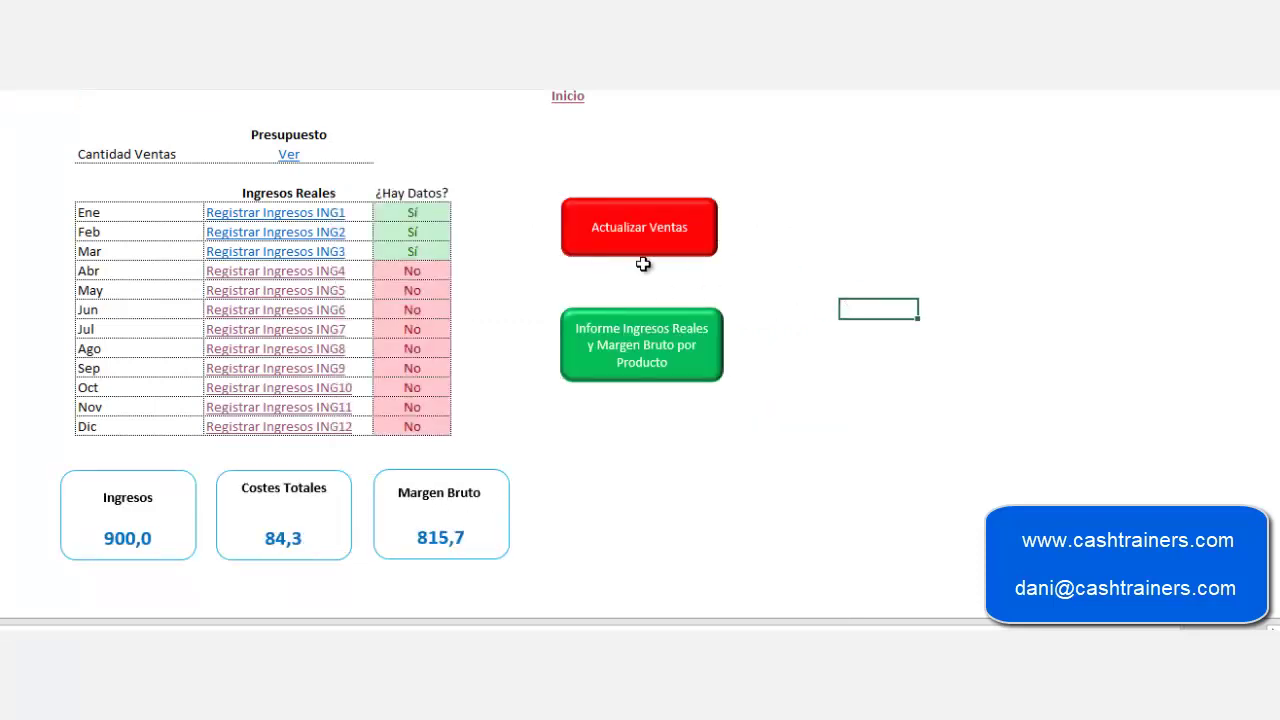
left_click(664, 352)
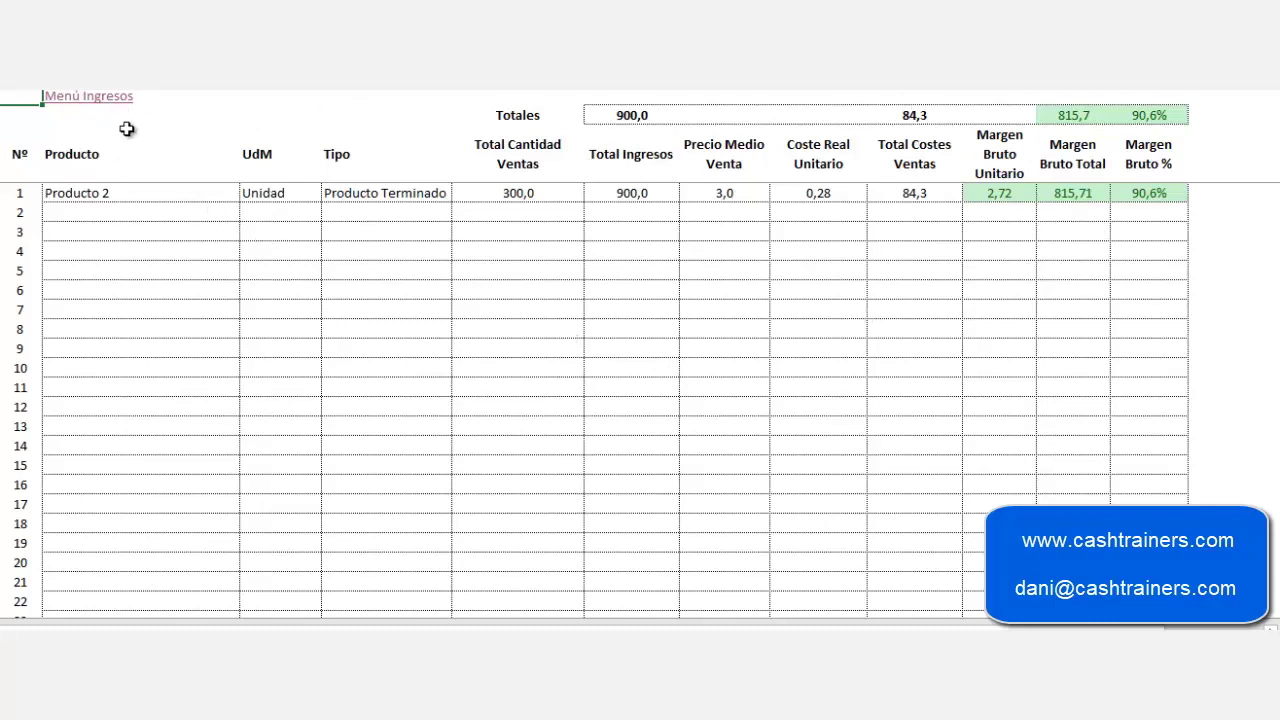
left_click(120, 96)
left_click(805, 237)
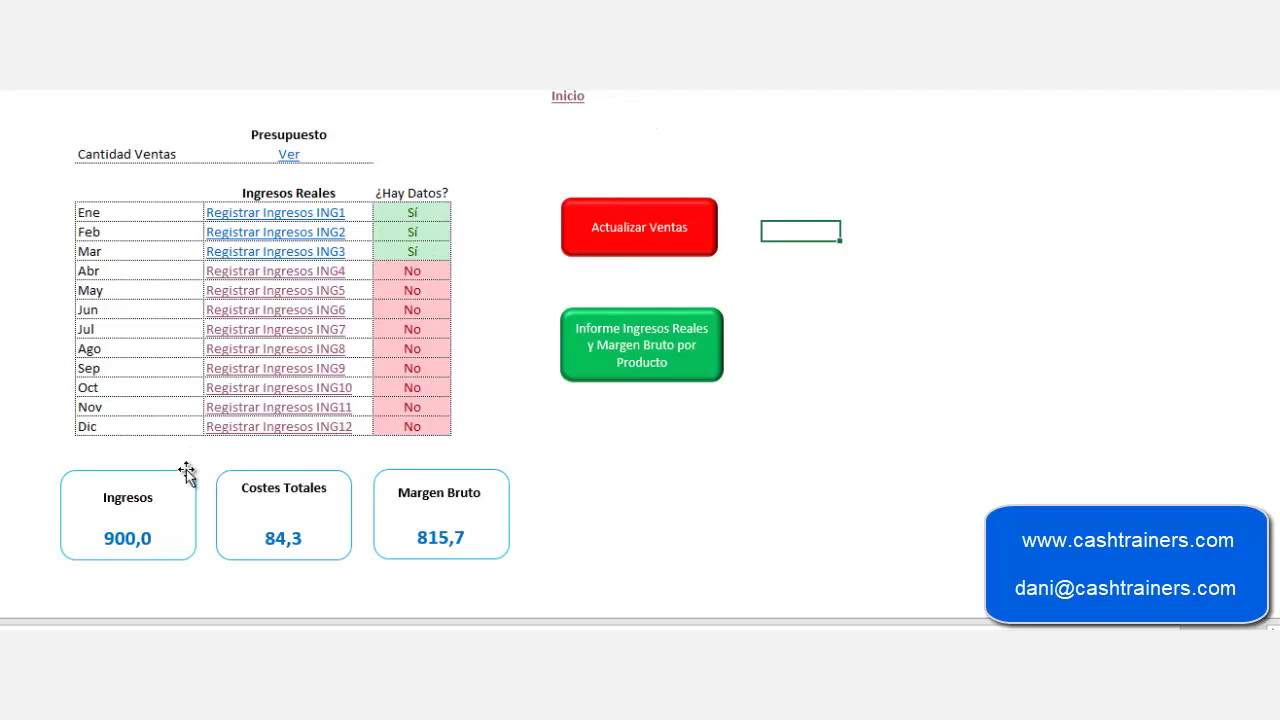
- Open the Cuenta Explotación Analítica from the Inicio page and clear its Selección Meses entries from Abr to Dic
left_click(568, 97)
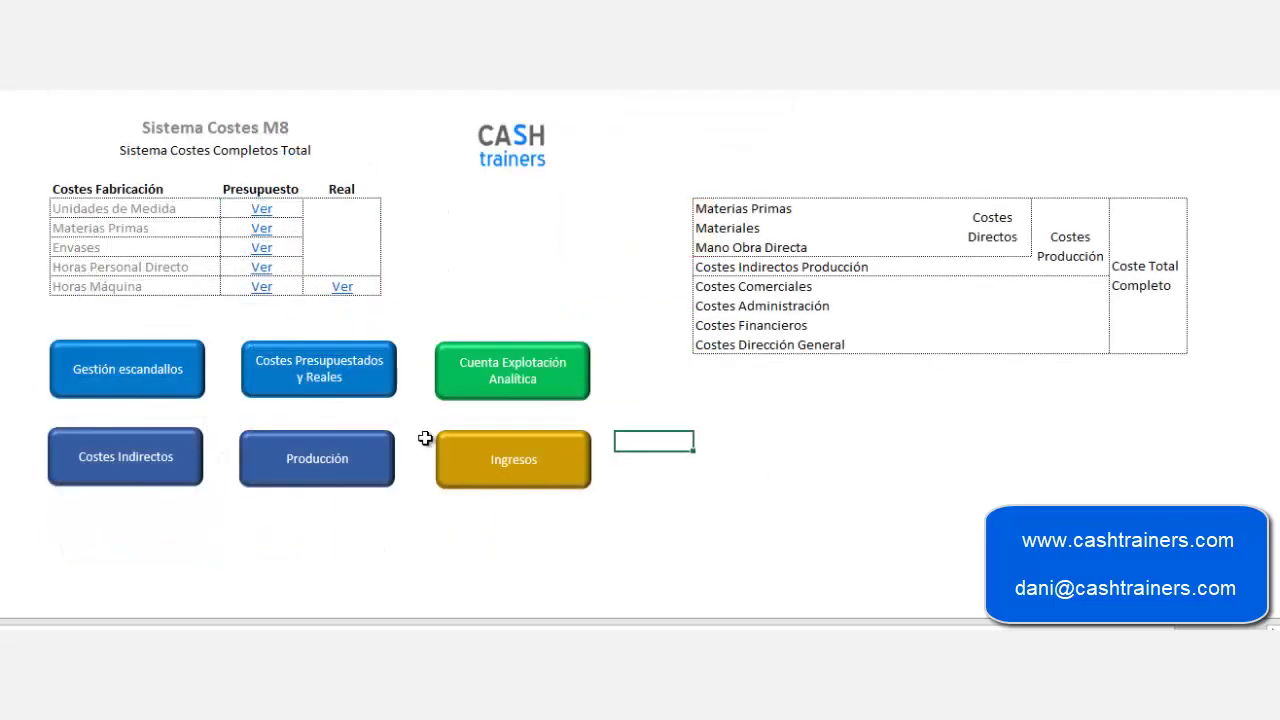
left_click(488, 390)
left_click_drag(545, 627, 887, 627)
left_click_drag(785, 627, 449, 606)
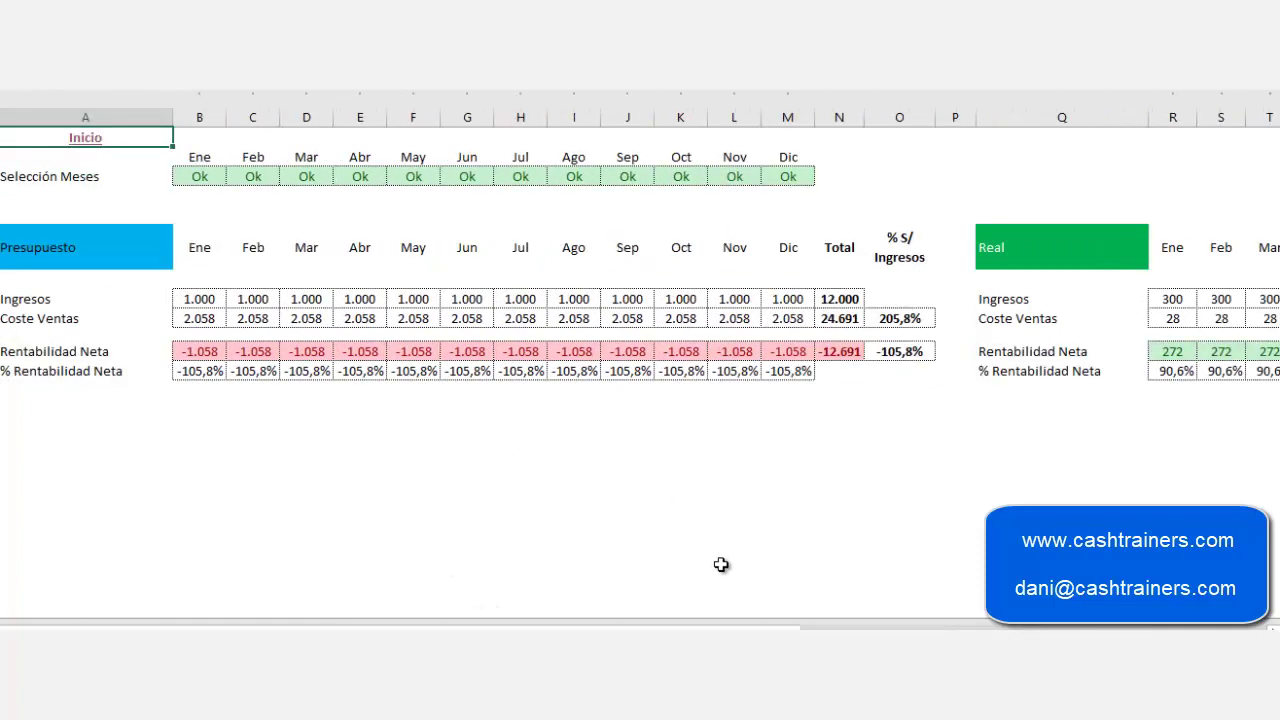
mouse_move(609, 627)
left_mouse_down()
mouse_move(660, 614)
mouse_move(609, 614)
left_mouse_up()
left_click_drag(357, 175, 786, 177)
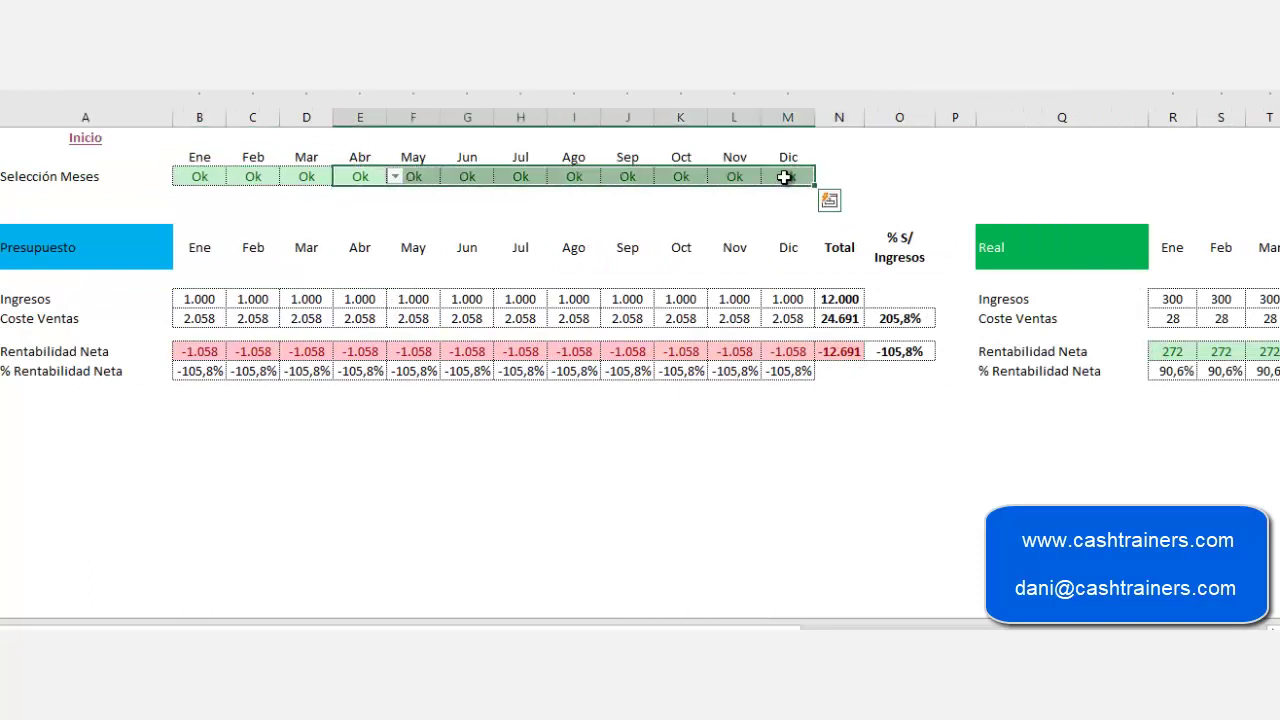
key("Delete")
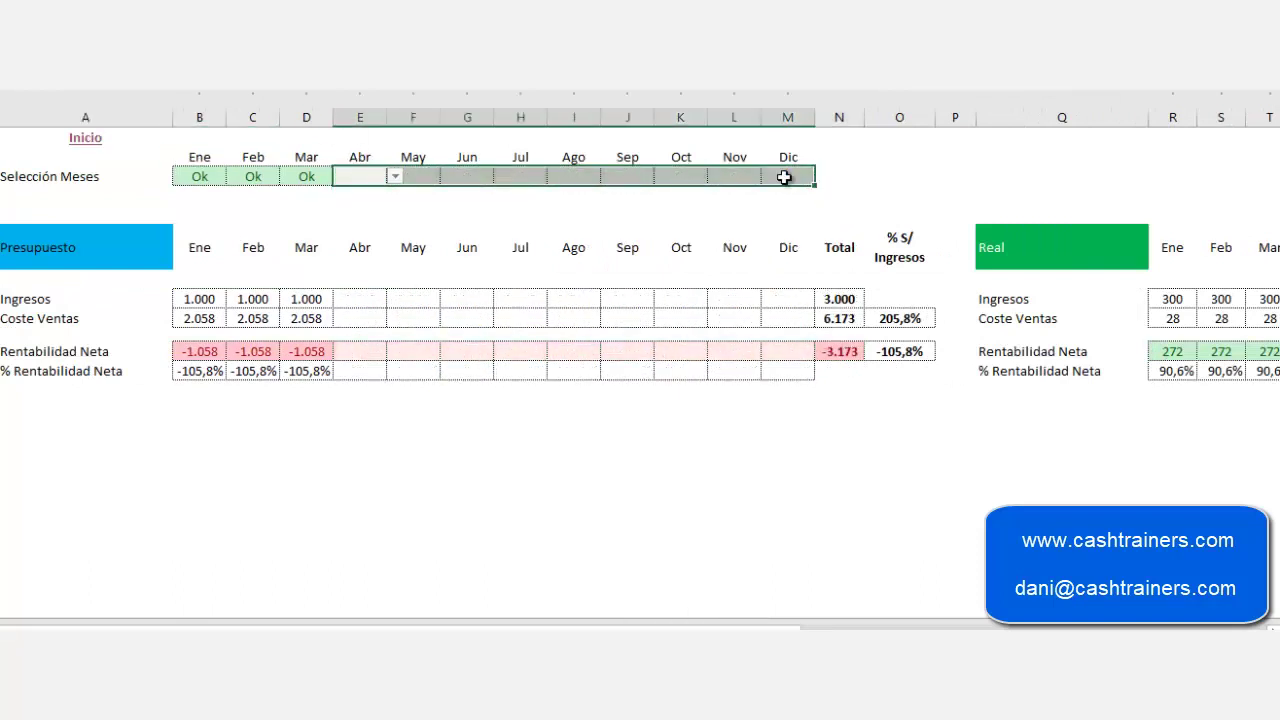
left_click(614, 449)
- Examine the Presupuesto and Real totals and the variations of real against budget in the analytical profit account
mouse_move(650, 627)
left_mouse_down()
mouse_move(668, 627)
mouse_move(650, 627)
left_mouse_up()
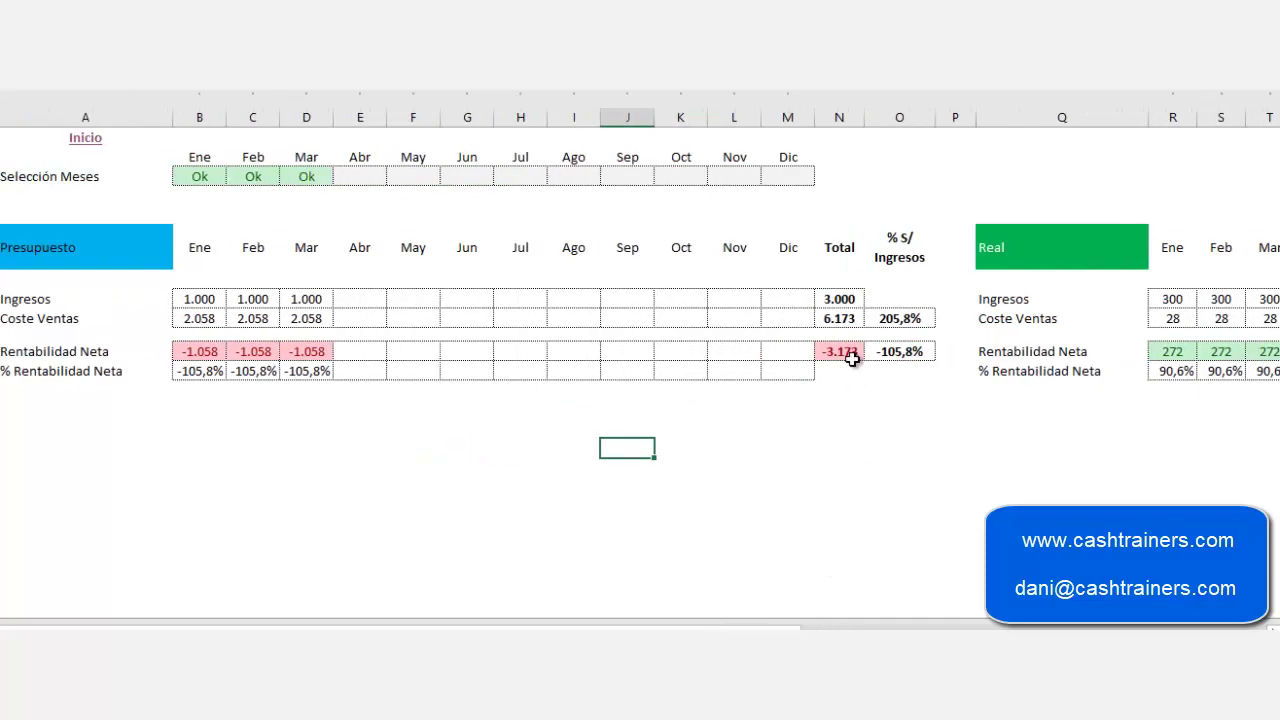
left_click_drag(731, 628, 767, 628)
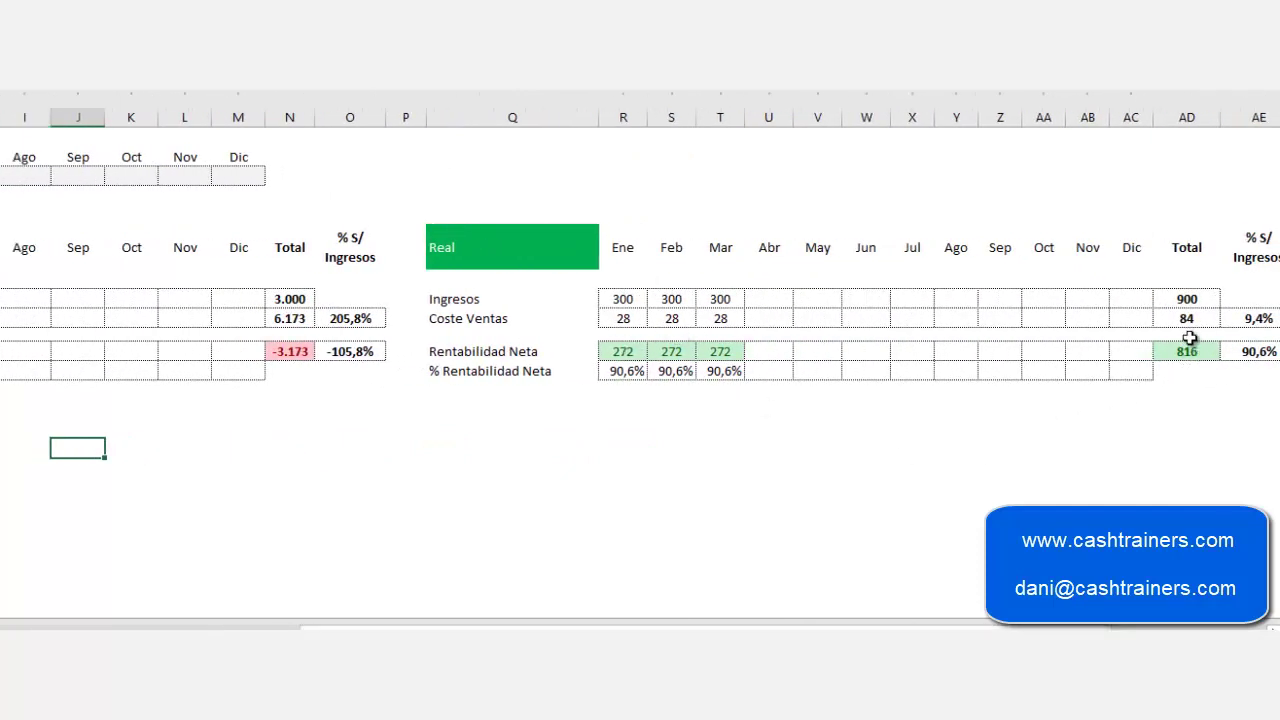
left_click_drag(1050, 628, 1148, 628)
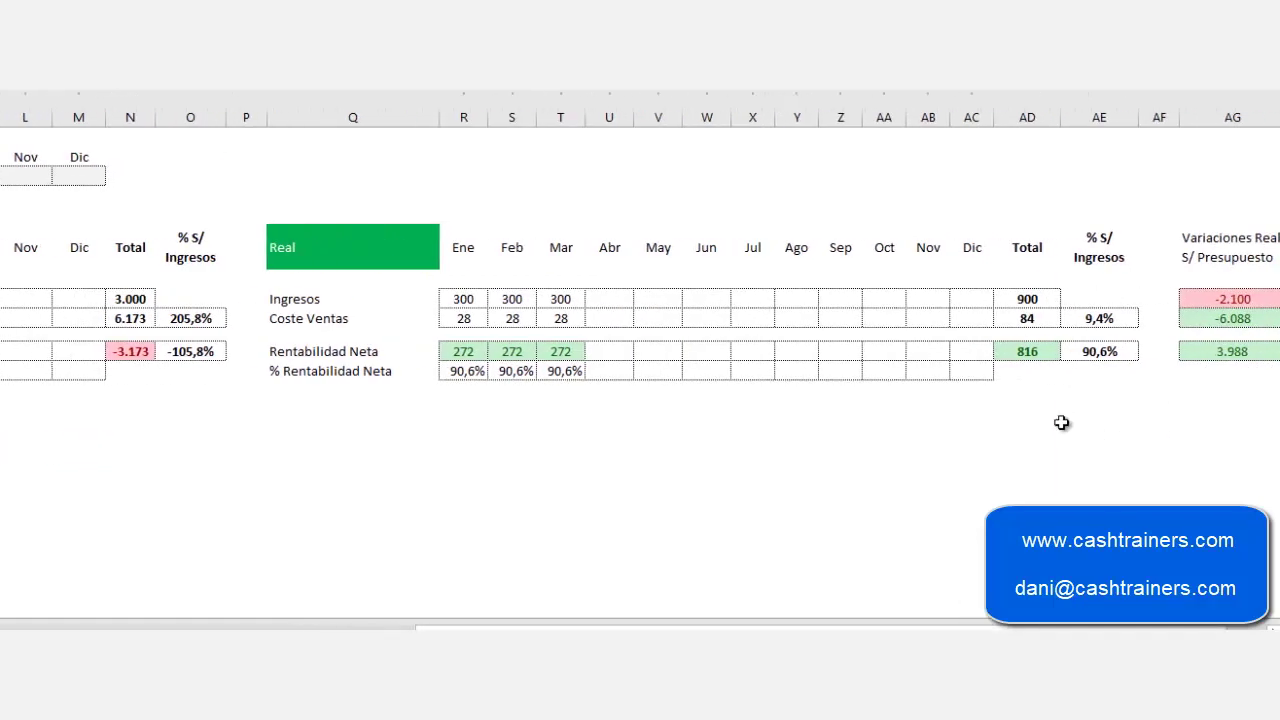
left_click_drag(1066, 628, 500, 625)
left_click(77, 429)
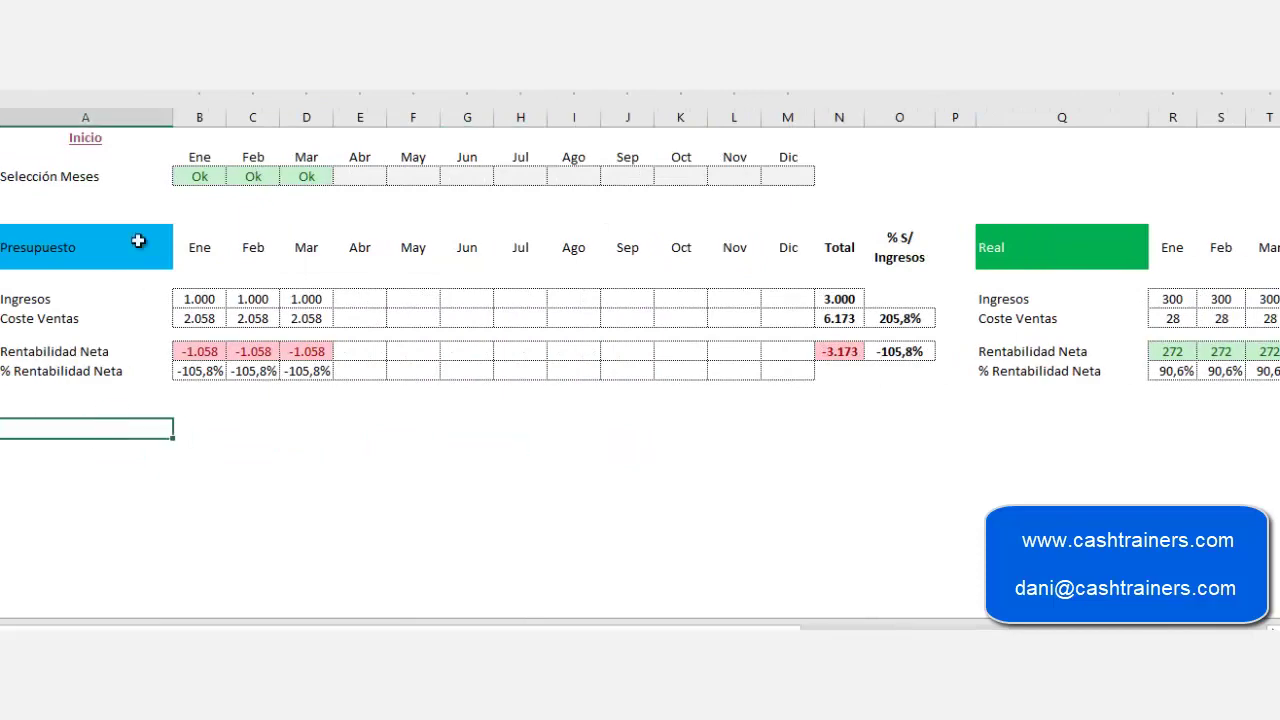
- Go back to the Inicio page, view the Cuenta Explotación Analítica once more, and return to Inicio
left_click(88, 142)
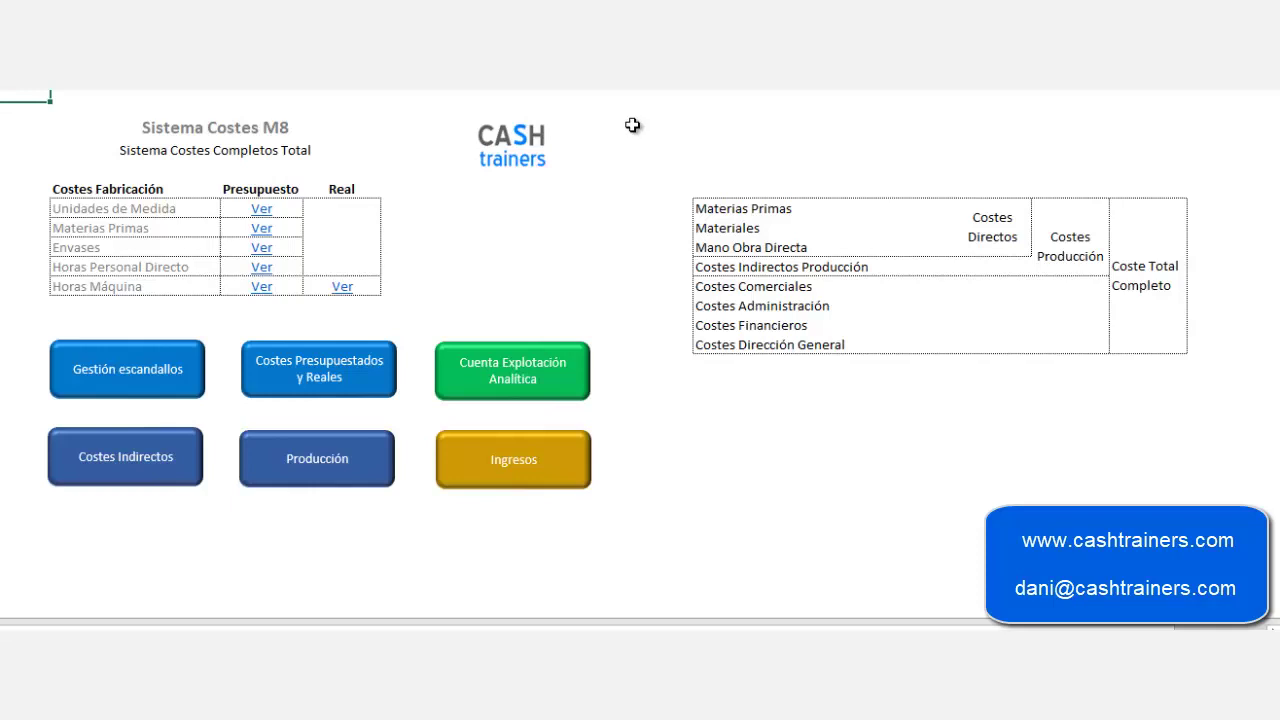
left_click(574, 372)
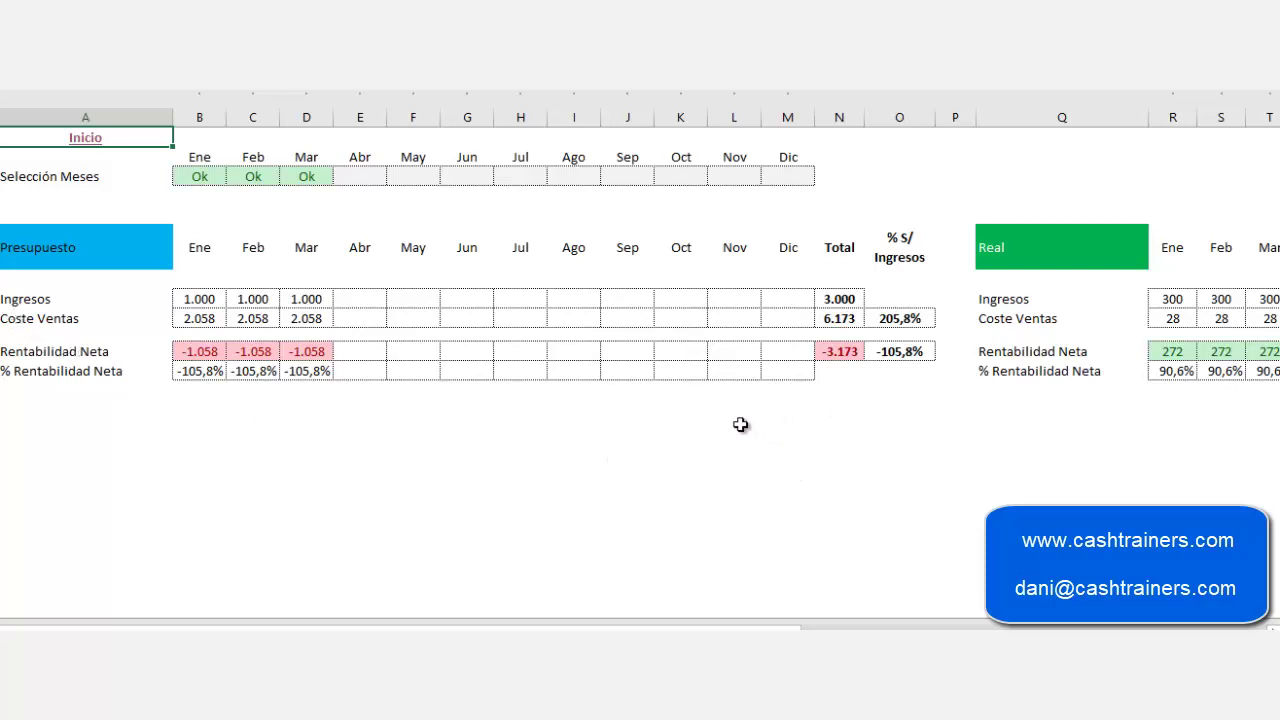
left_click(92, 140)
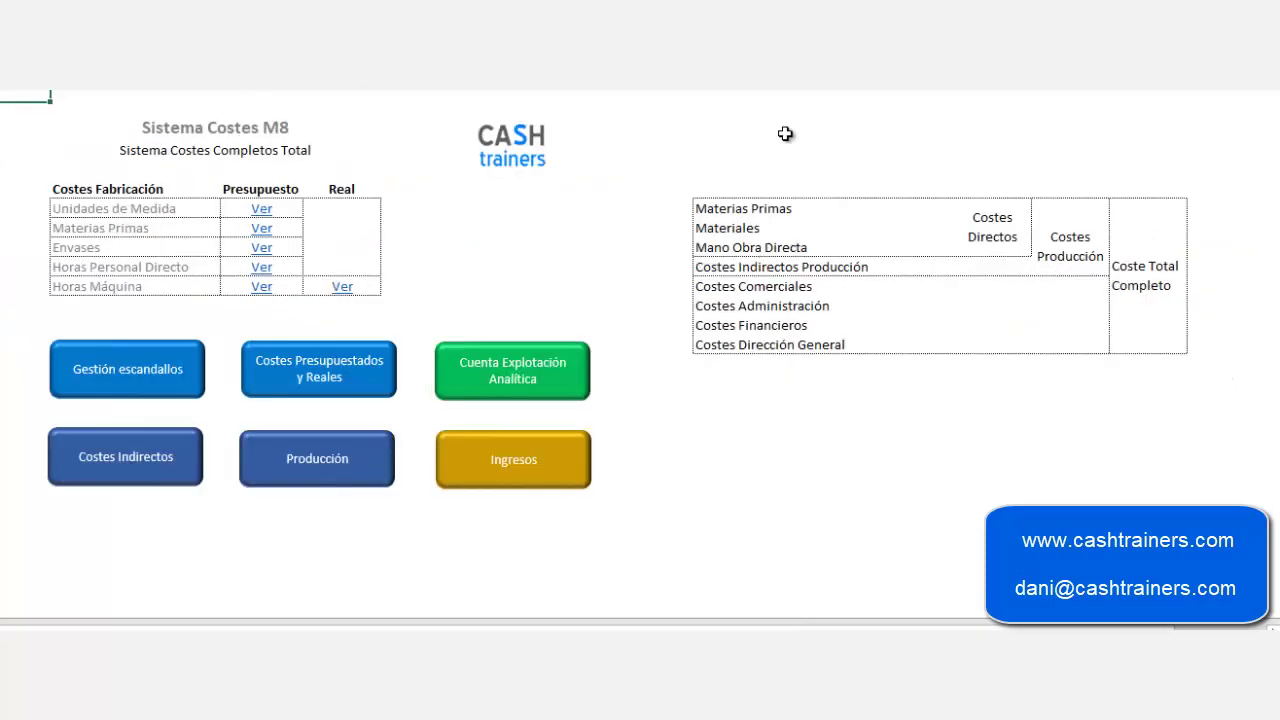